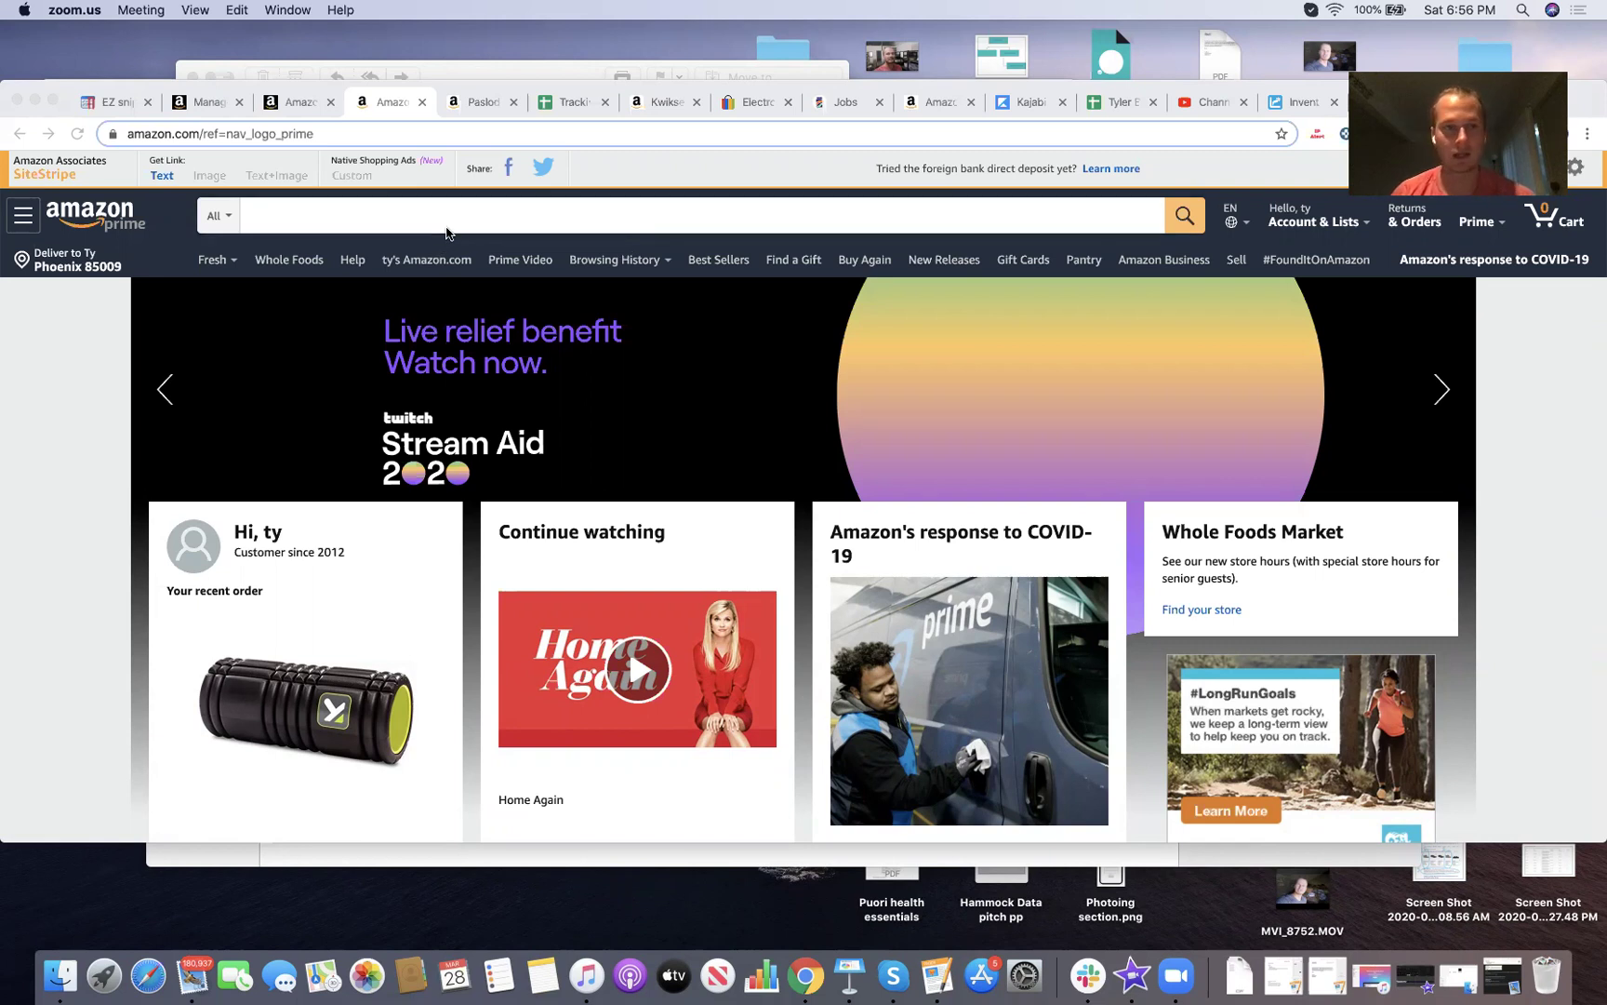
# - Search Amazon for 'sony walkman' and open the Sony NW-A55 product page
pyautogui.click(452, 223)
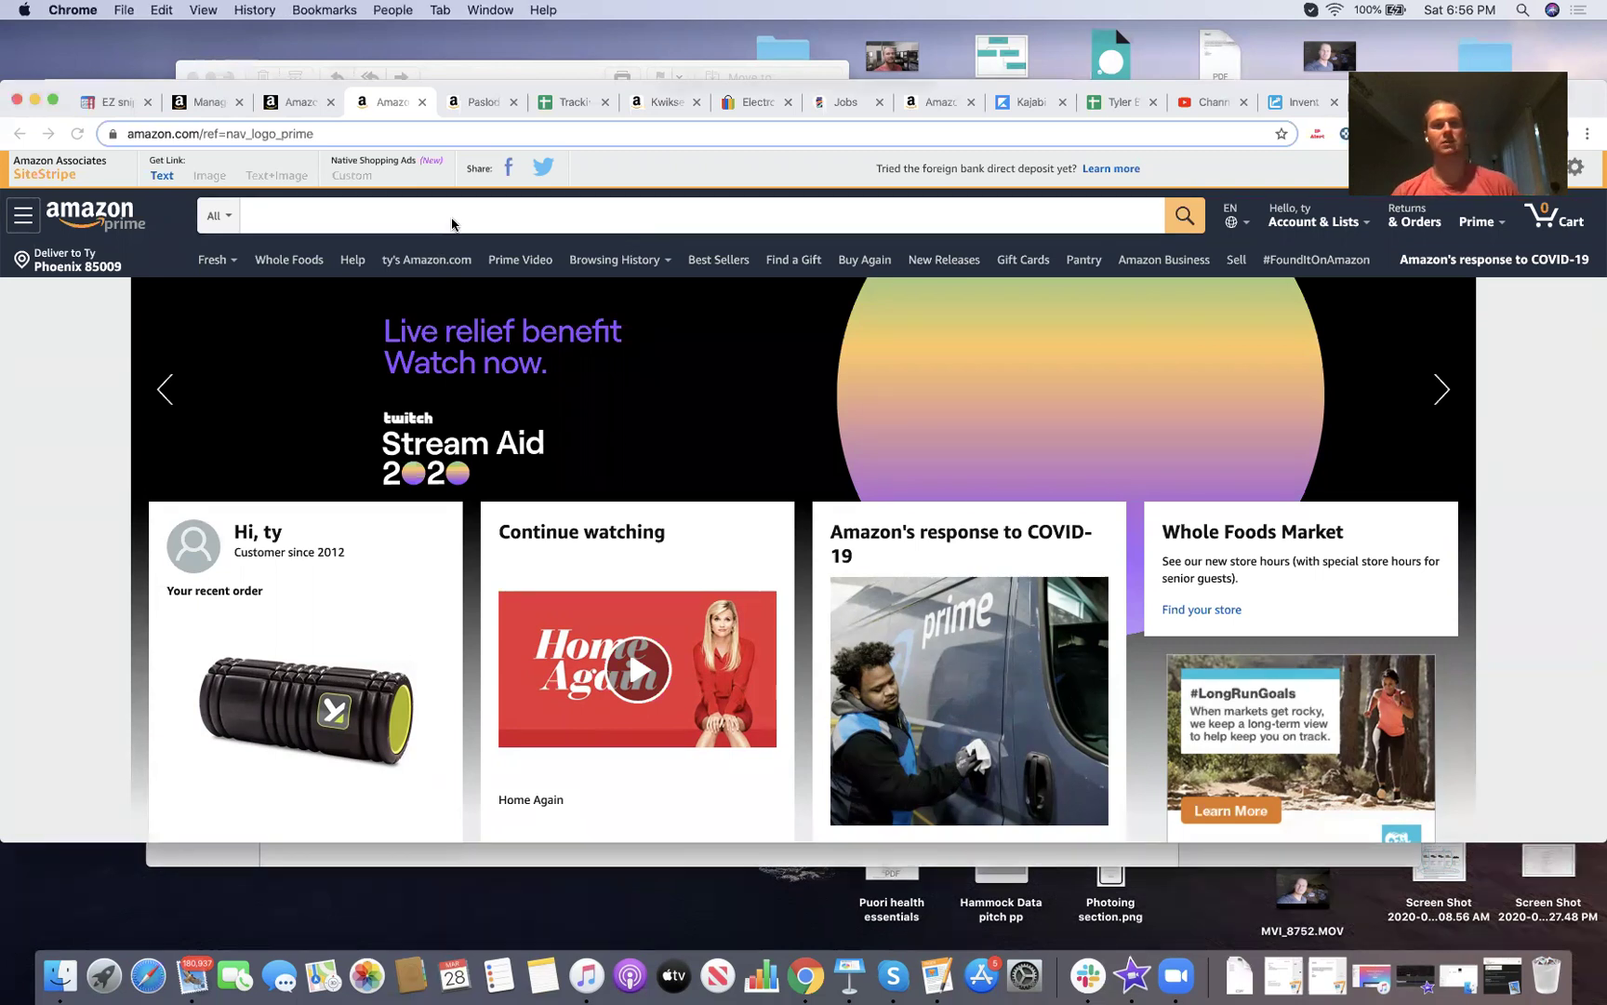
pyautogui.click(458, 209)
pyautogui.write('sony')
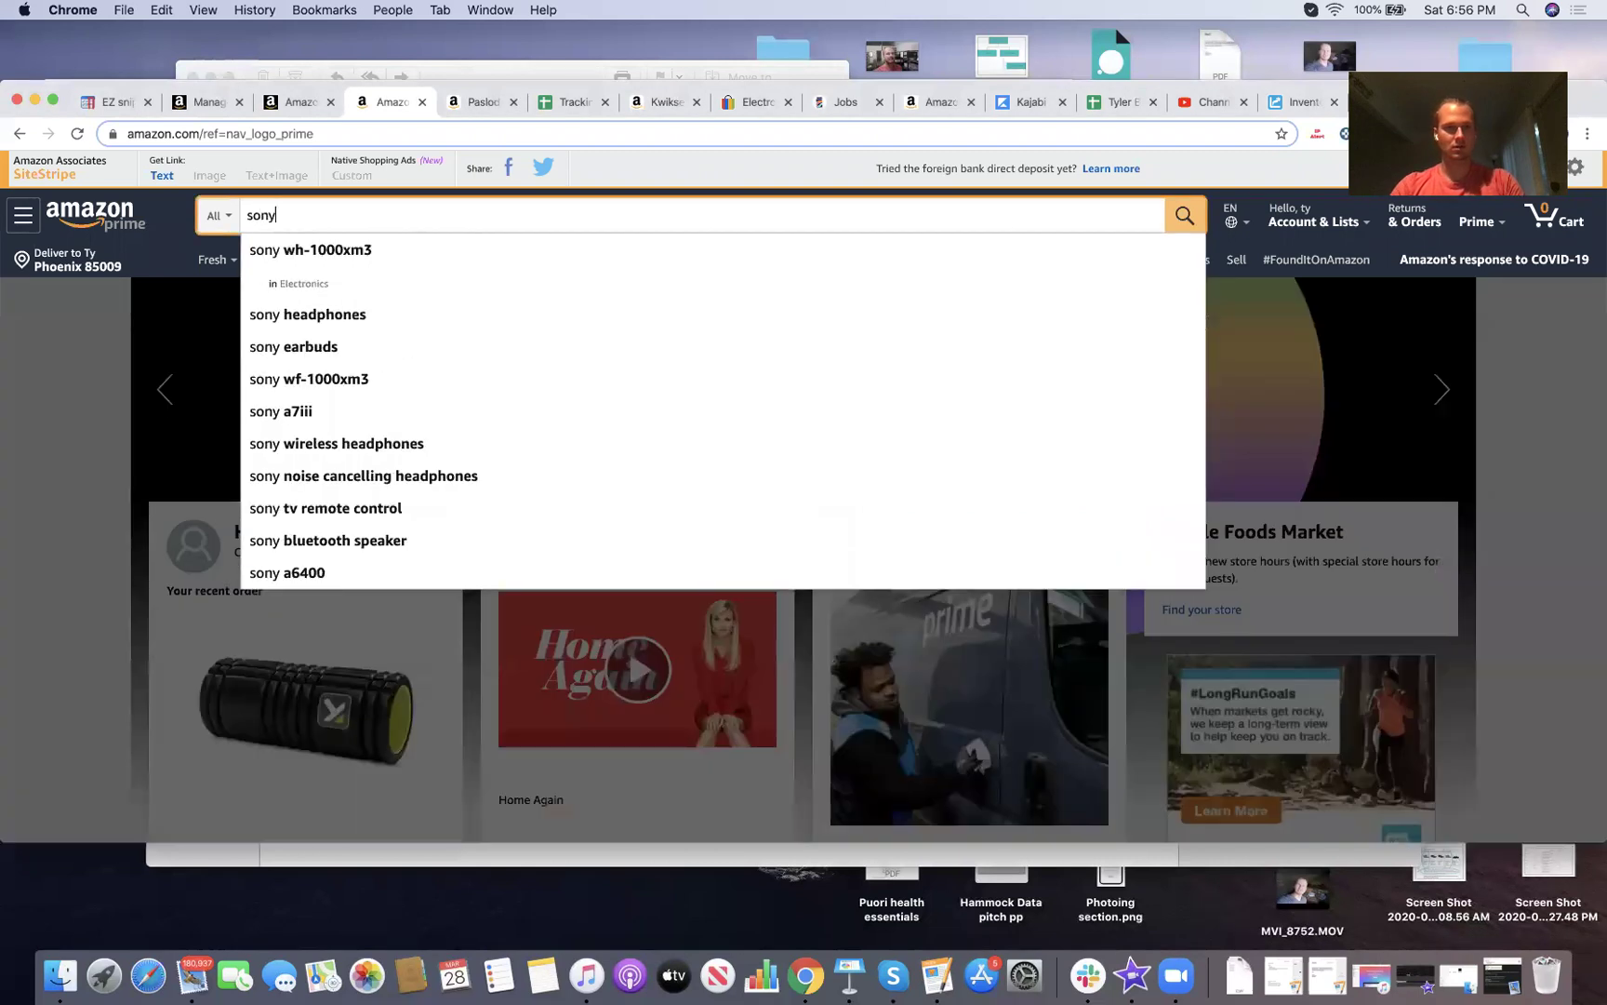
pyautogui.write(' walkman')
pyautogui.press('Return')
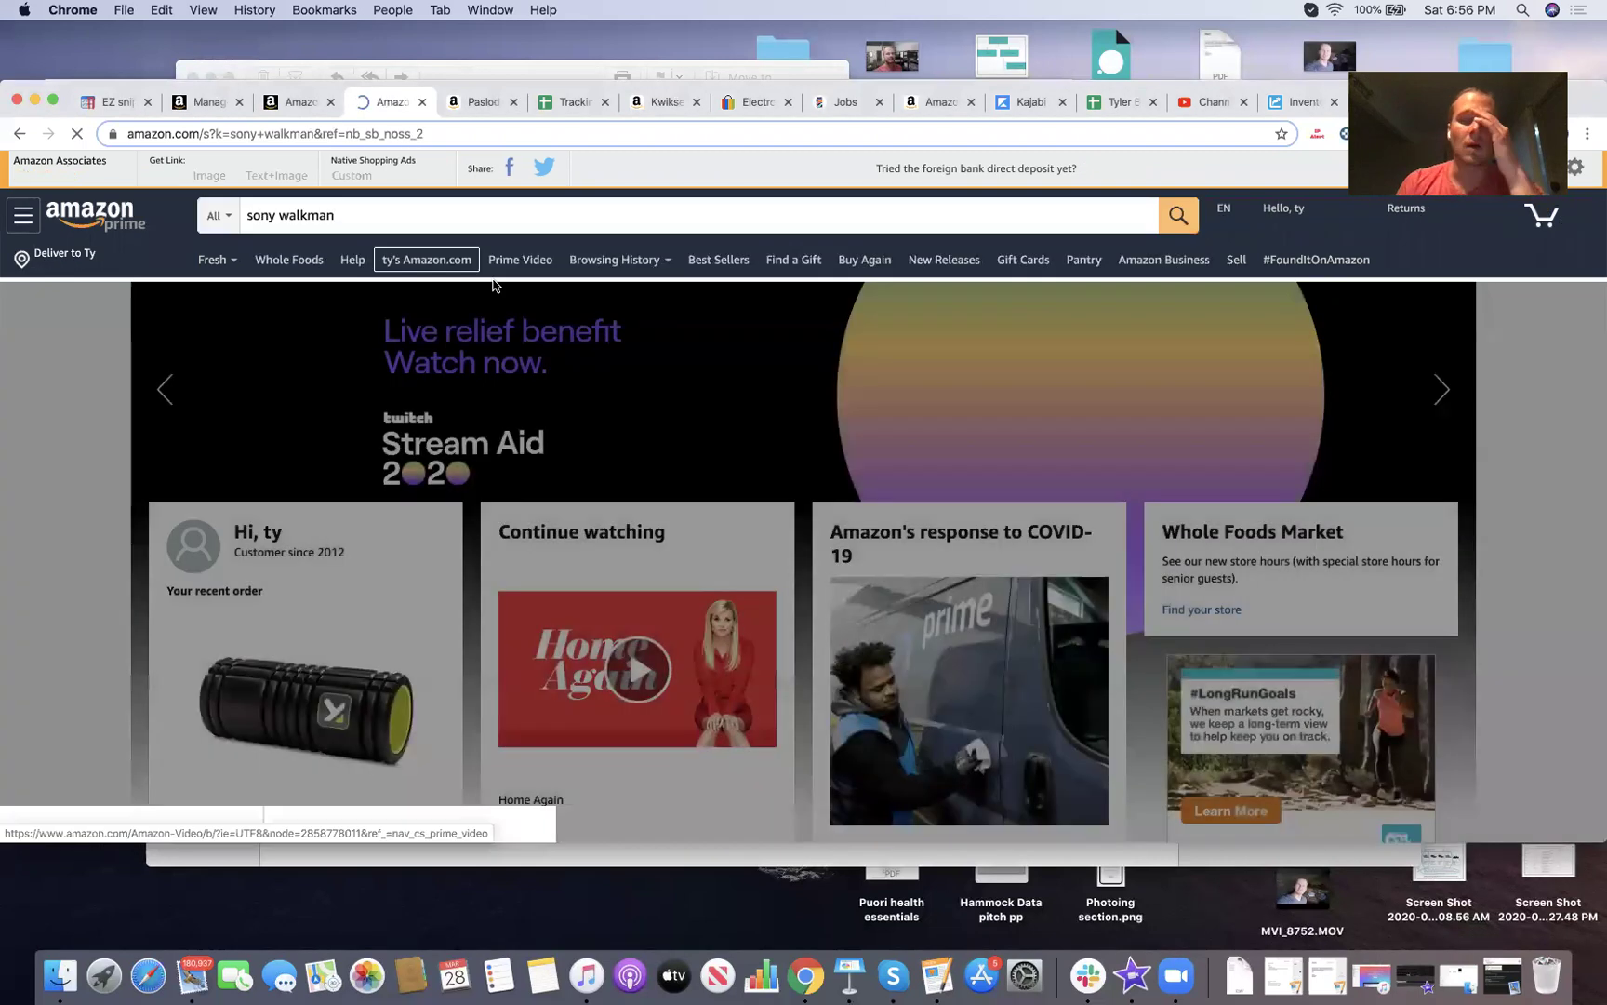
pyautogui.scroll(-4, 611, 564)
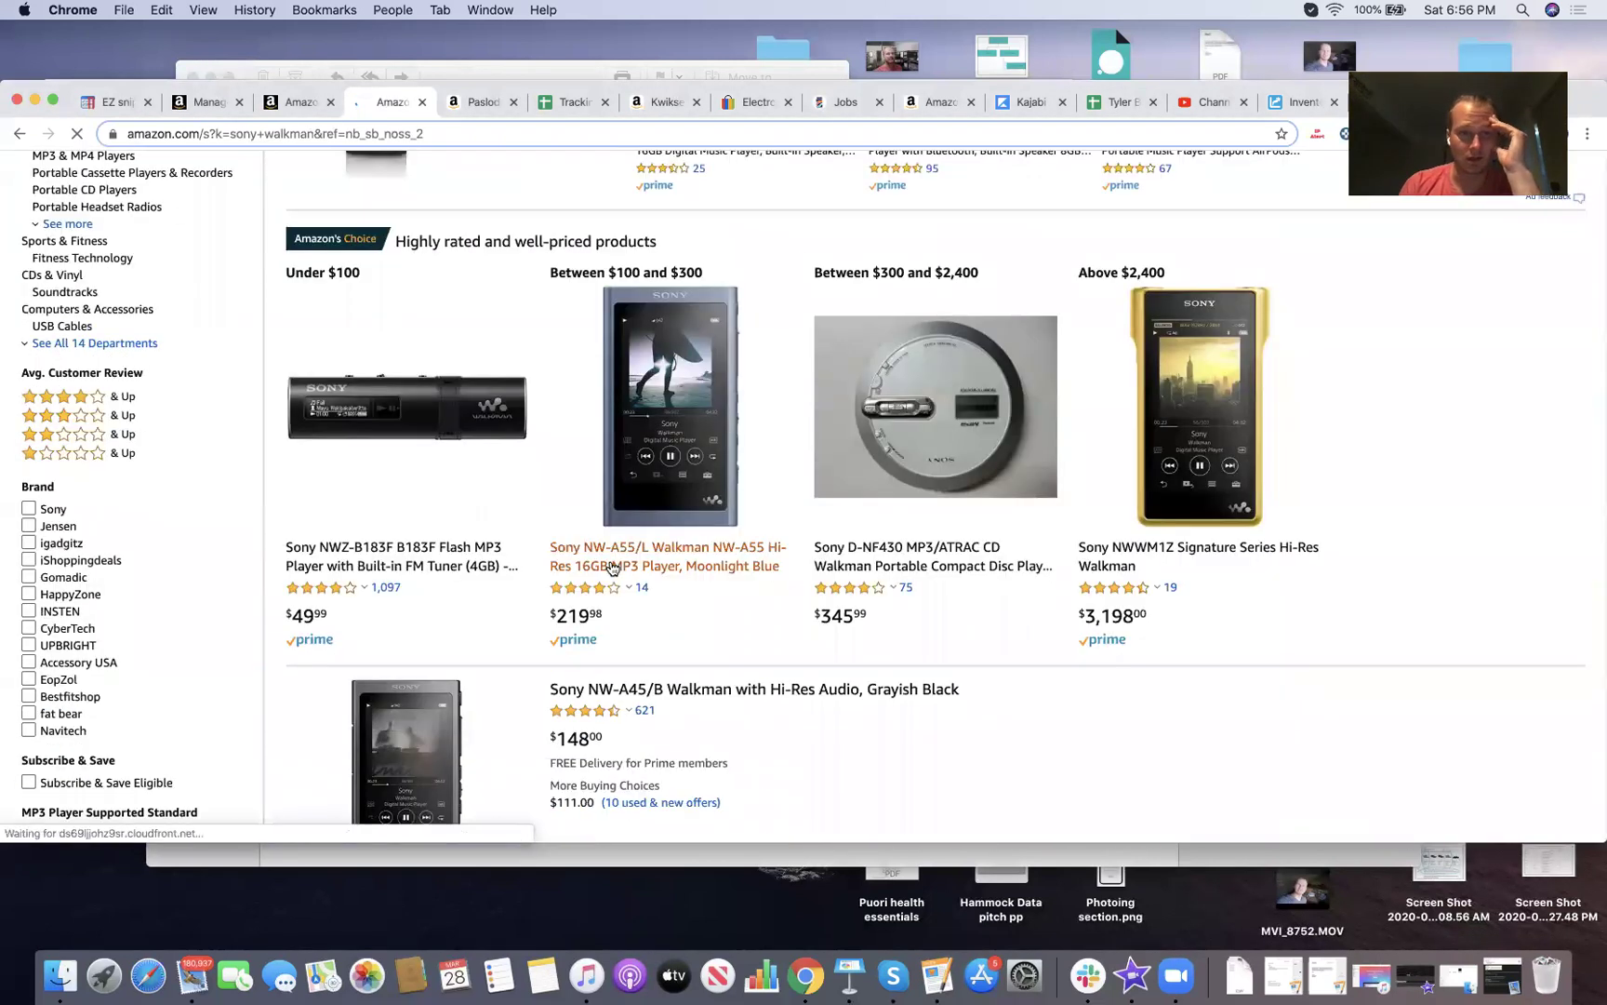
pyautogui.scroll(-8, 611, 566)
pyautogui.scroll(-15, 477, 523)
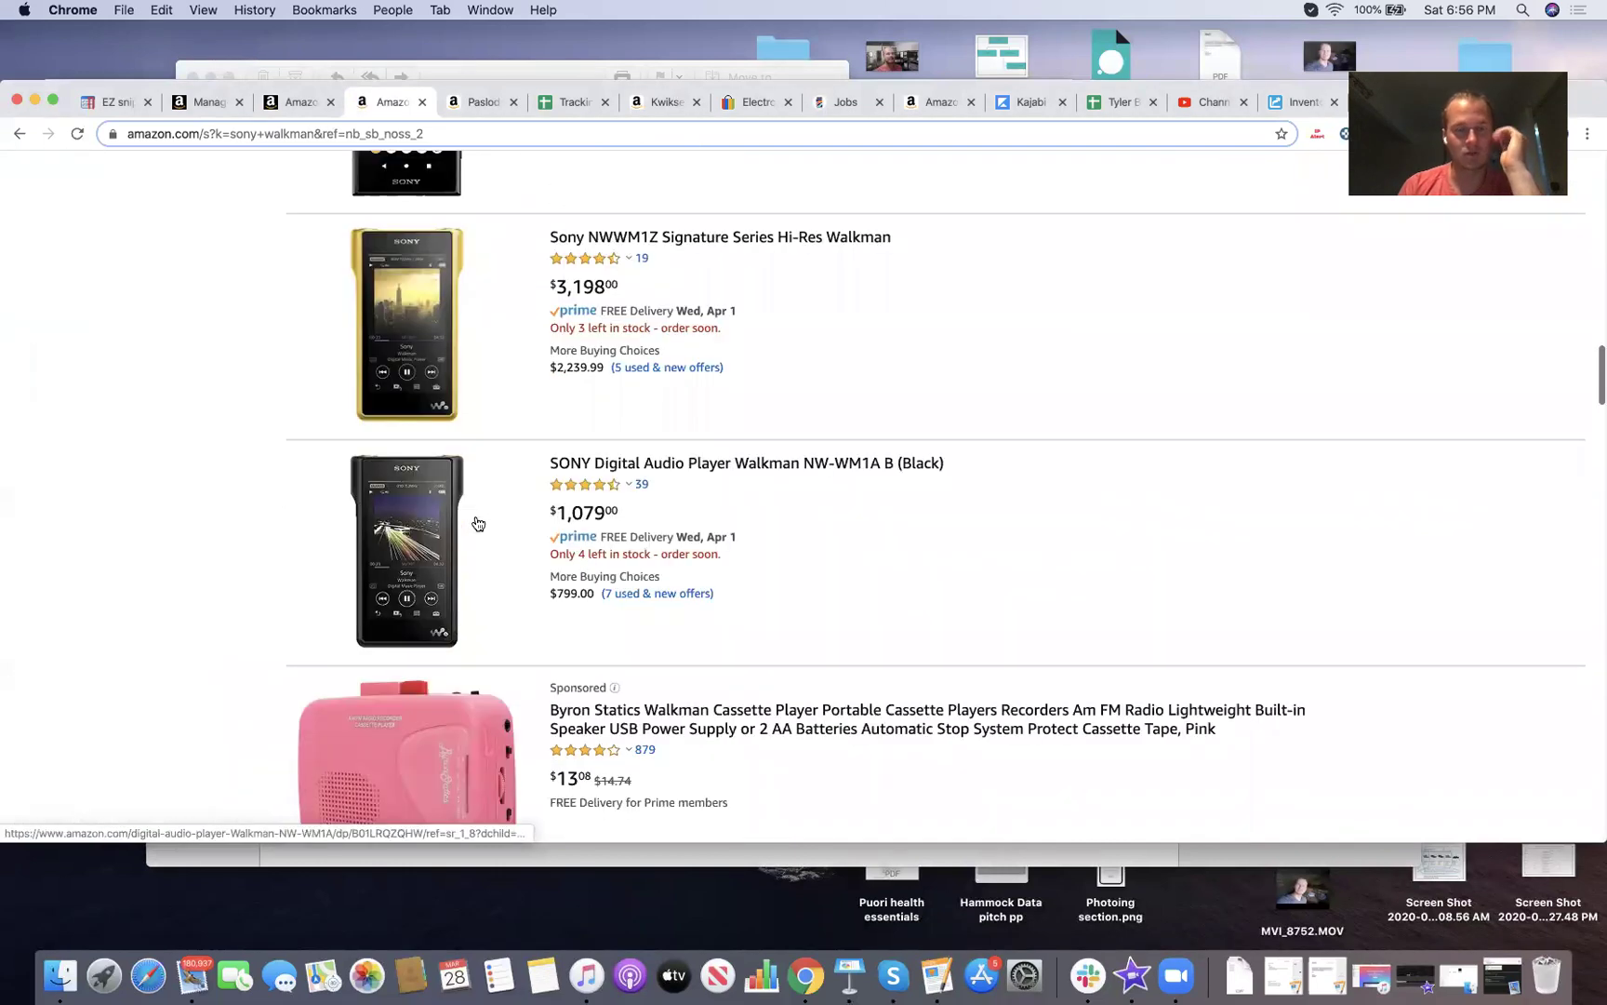
pyautogui.scroll(-3, 477, 524)
pyautogui.click(477, 524)
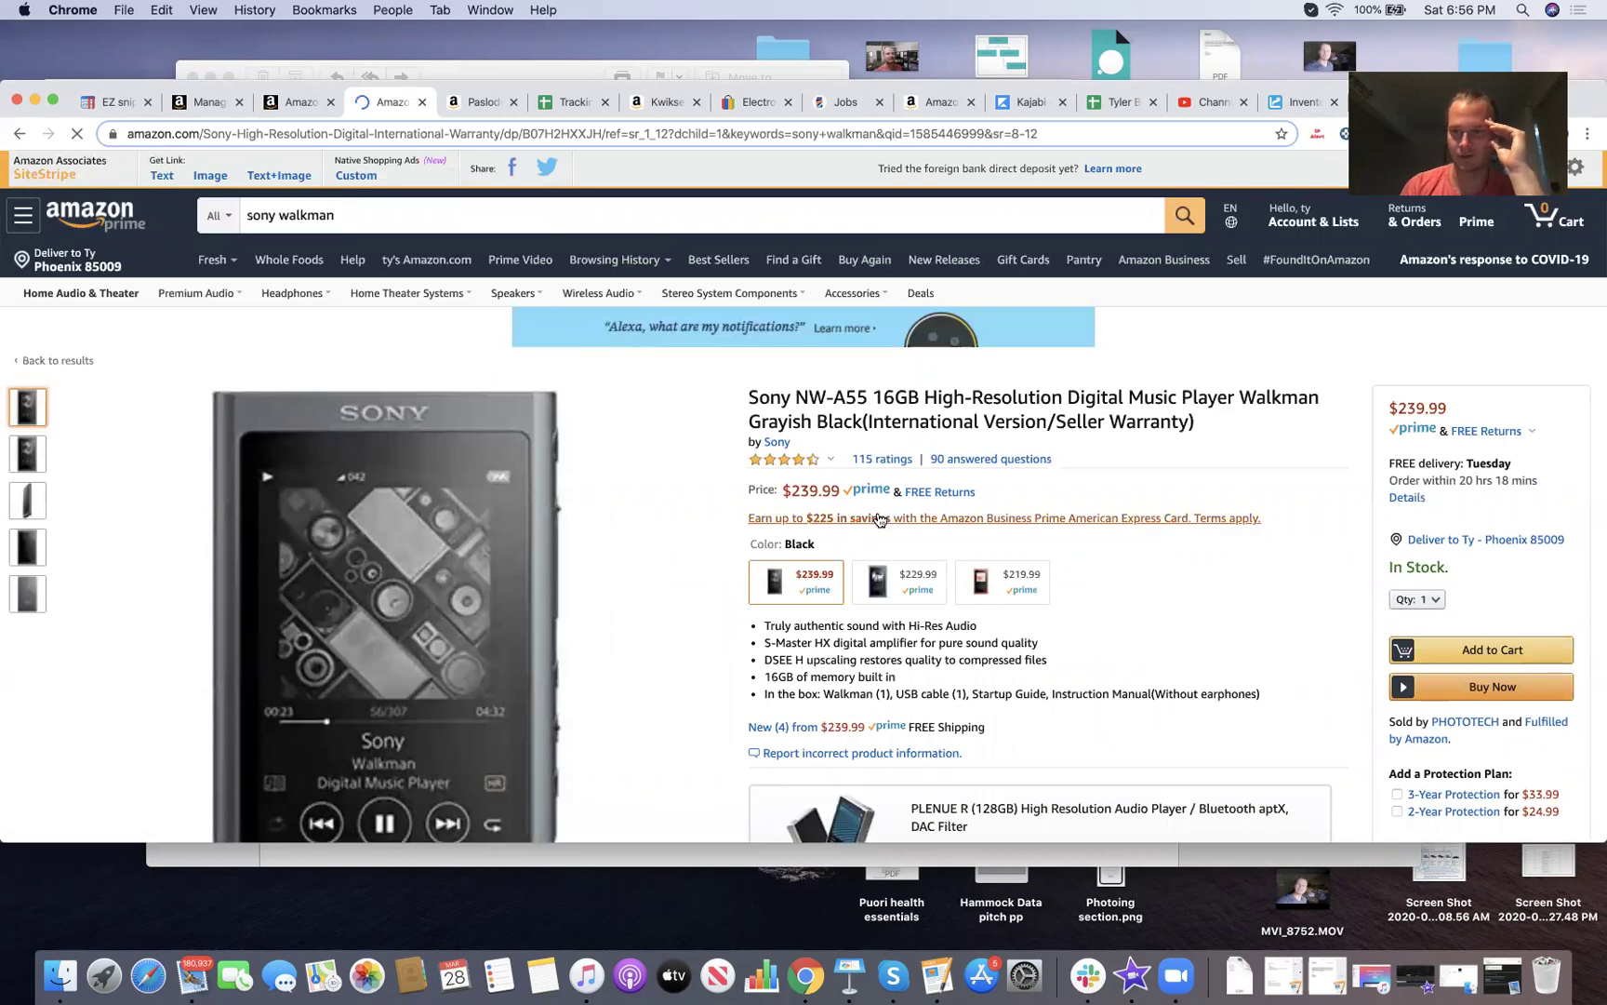
# - Show the NW-A55's new offers: $239.99 Prime plus three sellers at $258.80–$280.00
pyautogui.scroll(-3, 880, 524)
pyautogui.click(818, 563)
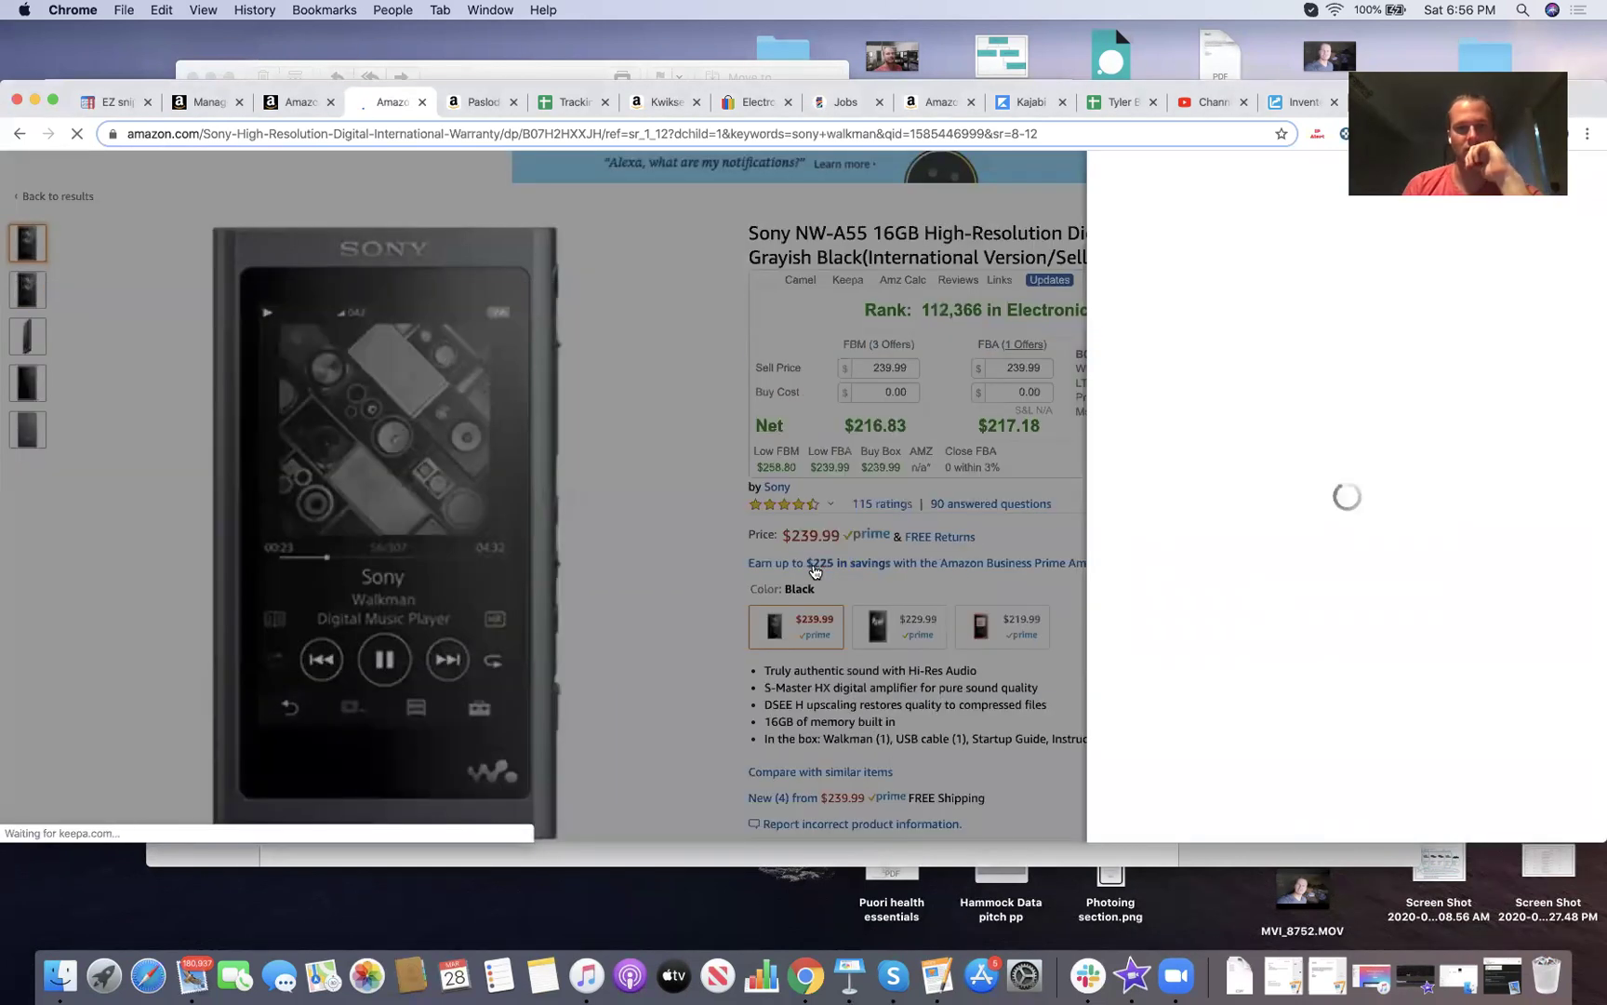
pyautogui.click(1055, 545)
pyautogui.scroll(-2, 1056, 546)
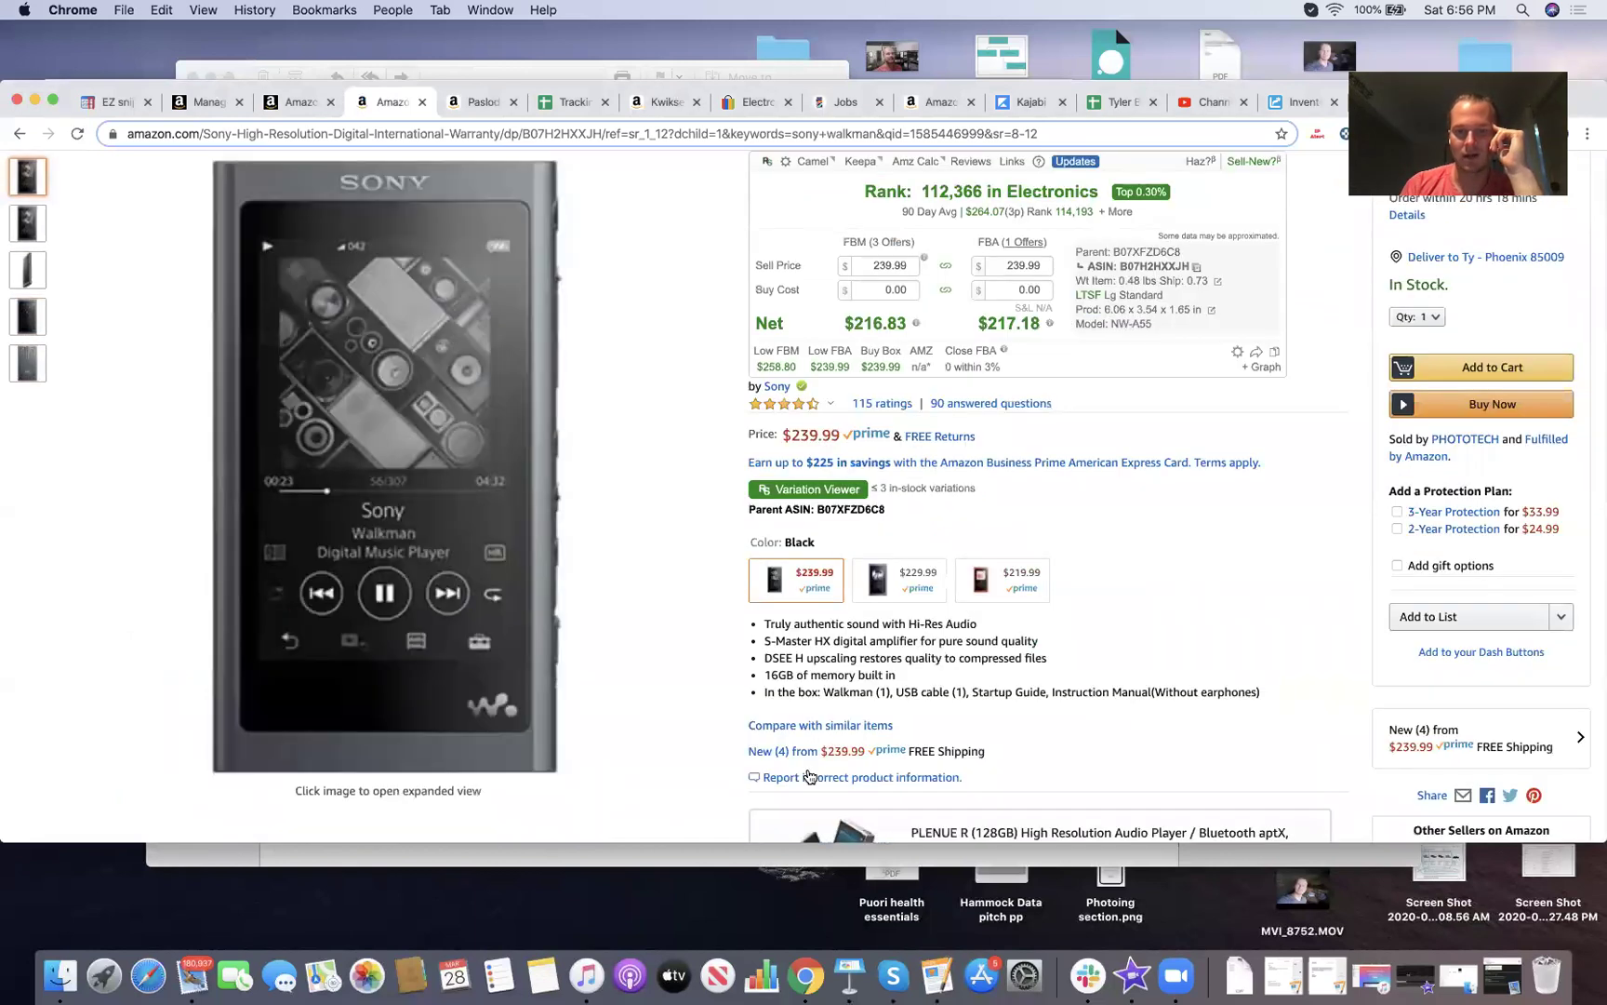
pyautogui.click(812, 753)
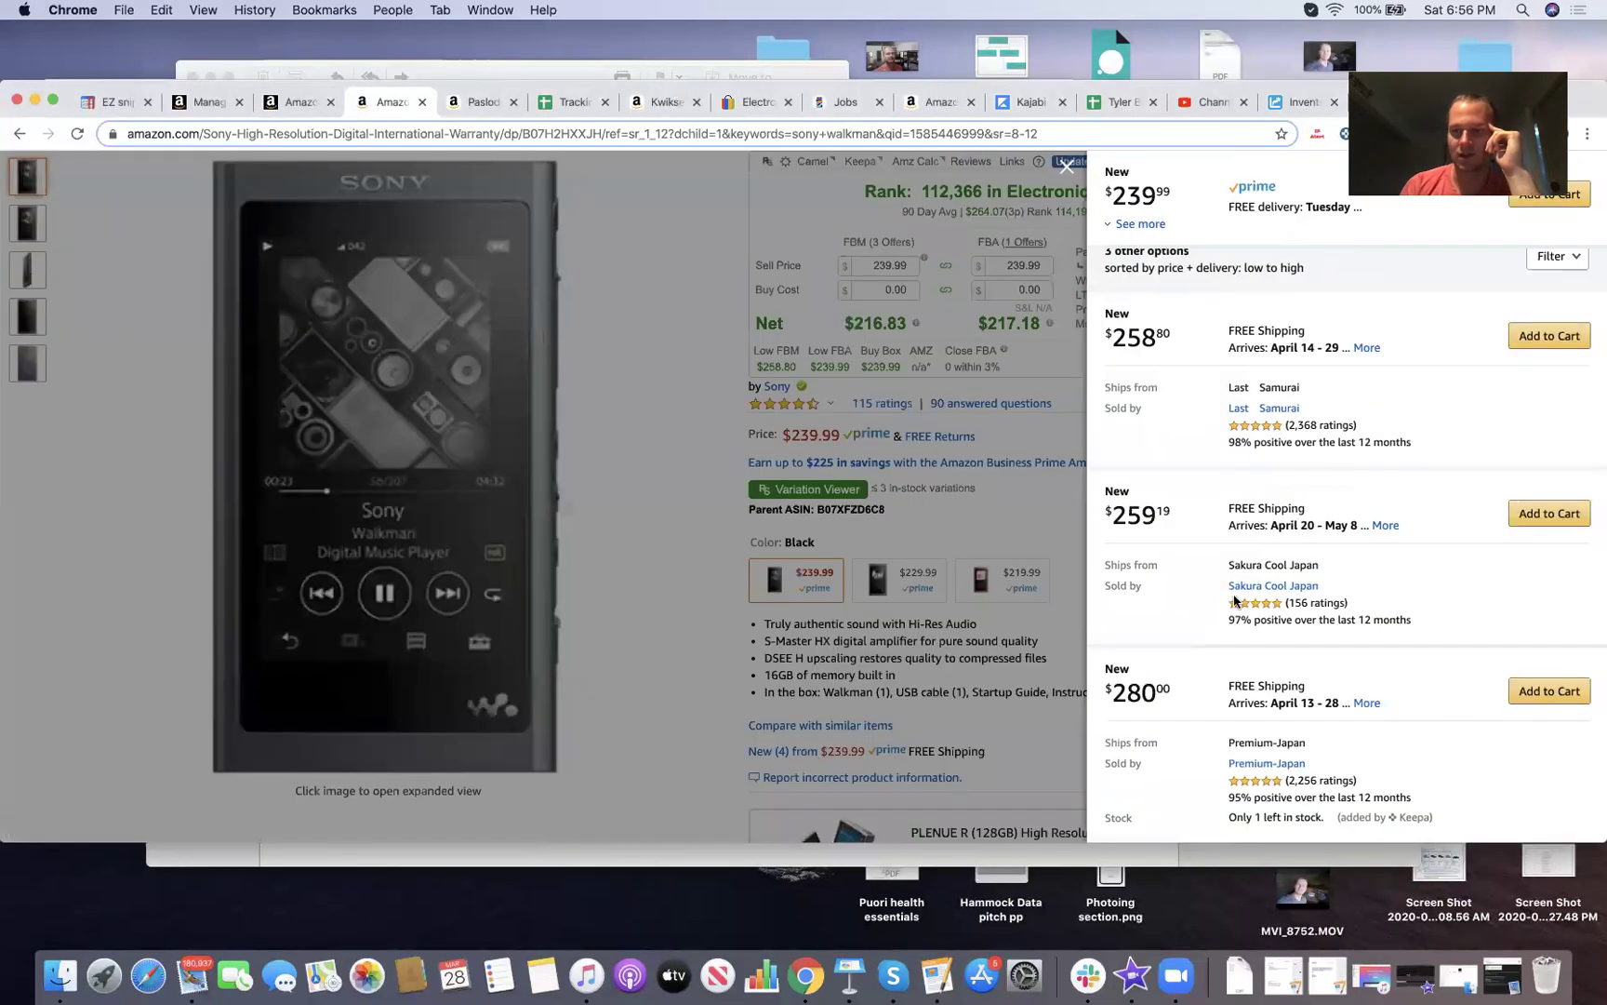
pyautogui.scroll(2, 1234, 600)
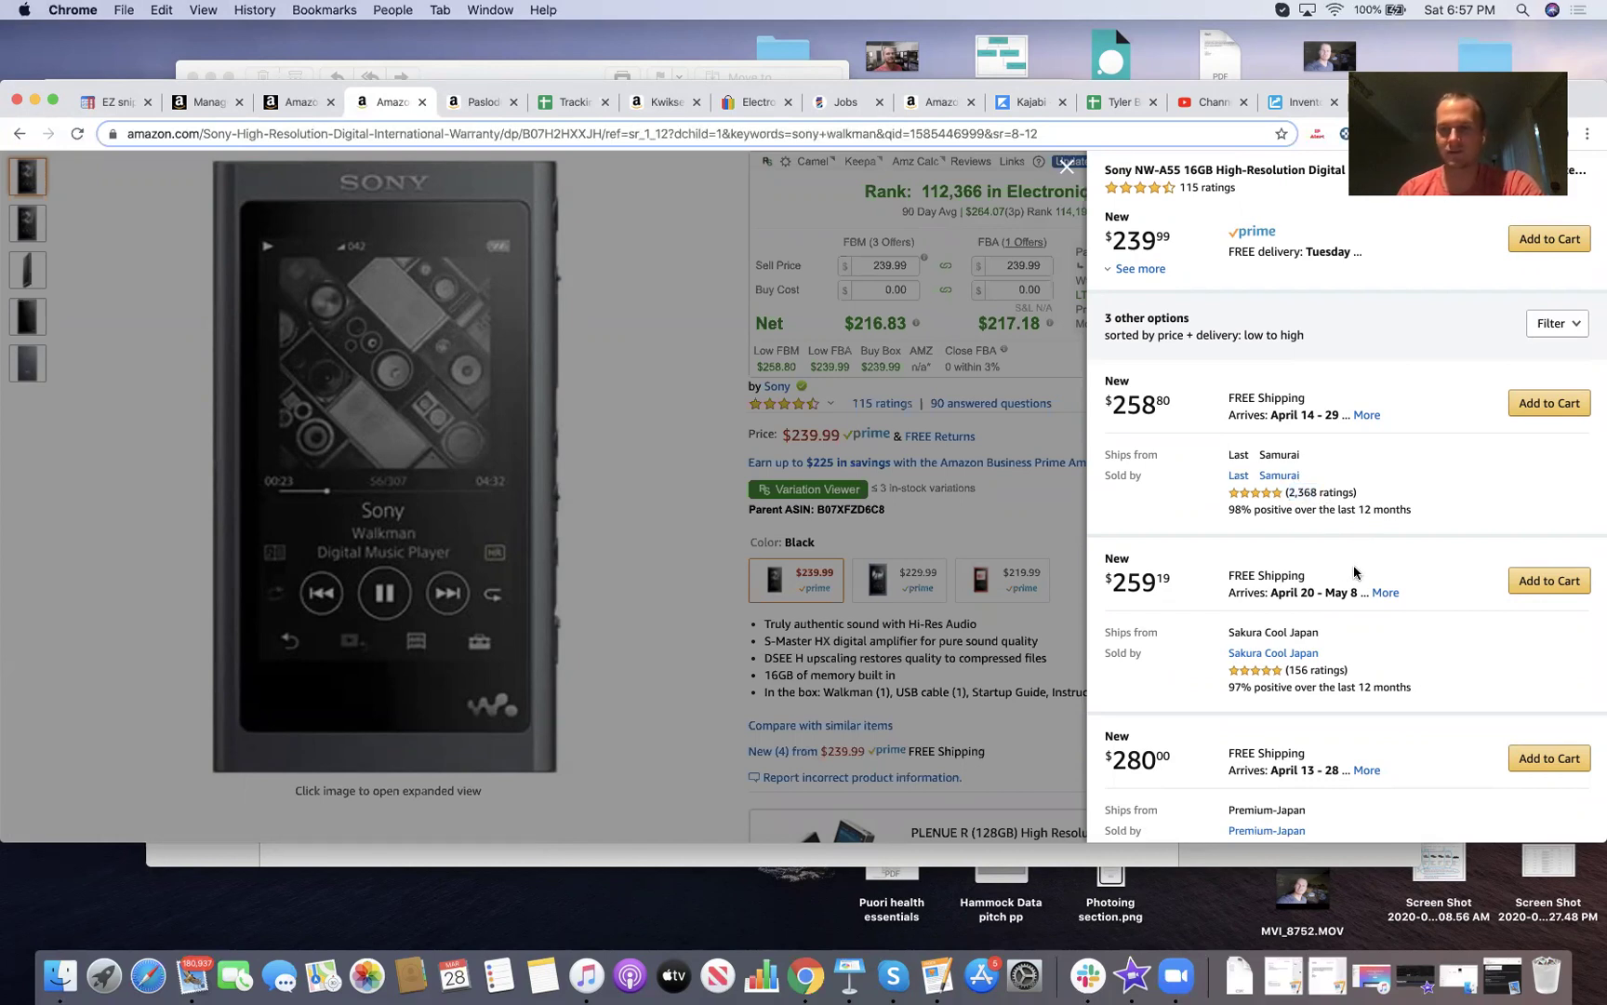
pyautogui.scroll(-3, 1354, 572)
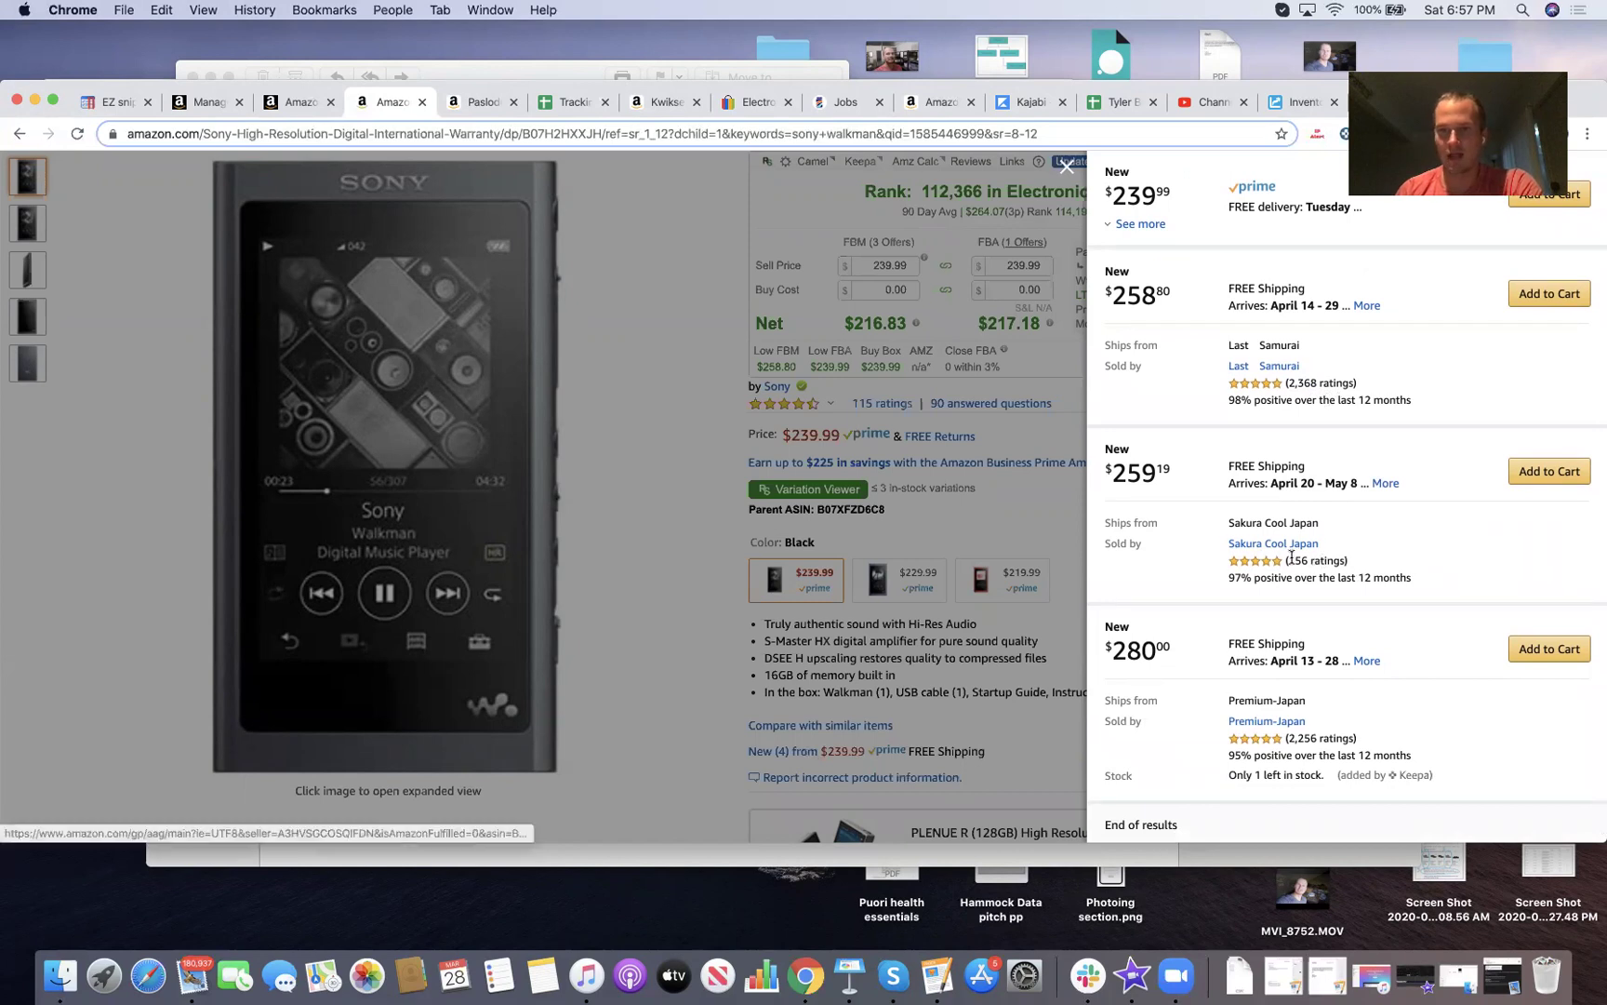
pyautogui.scroll(-1, 1295, 560)
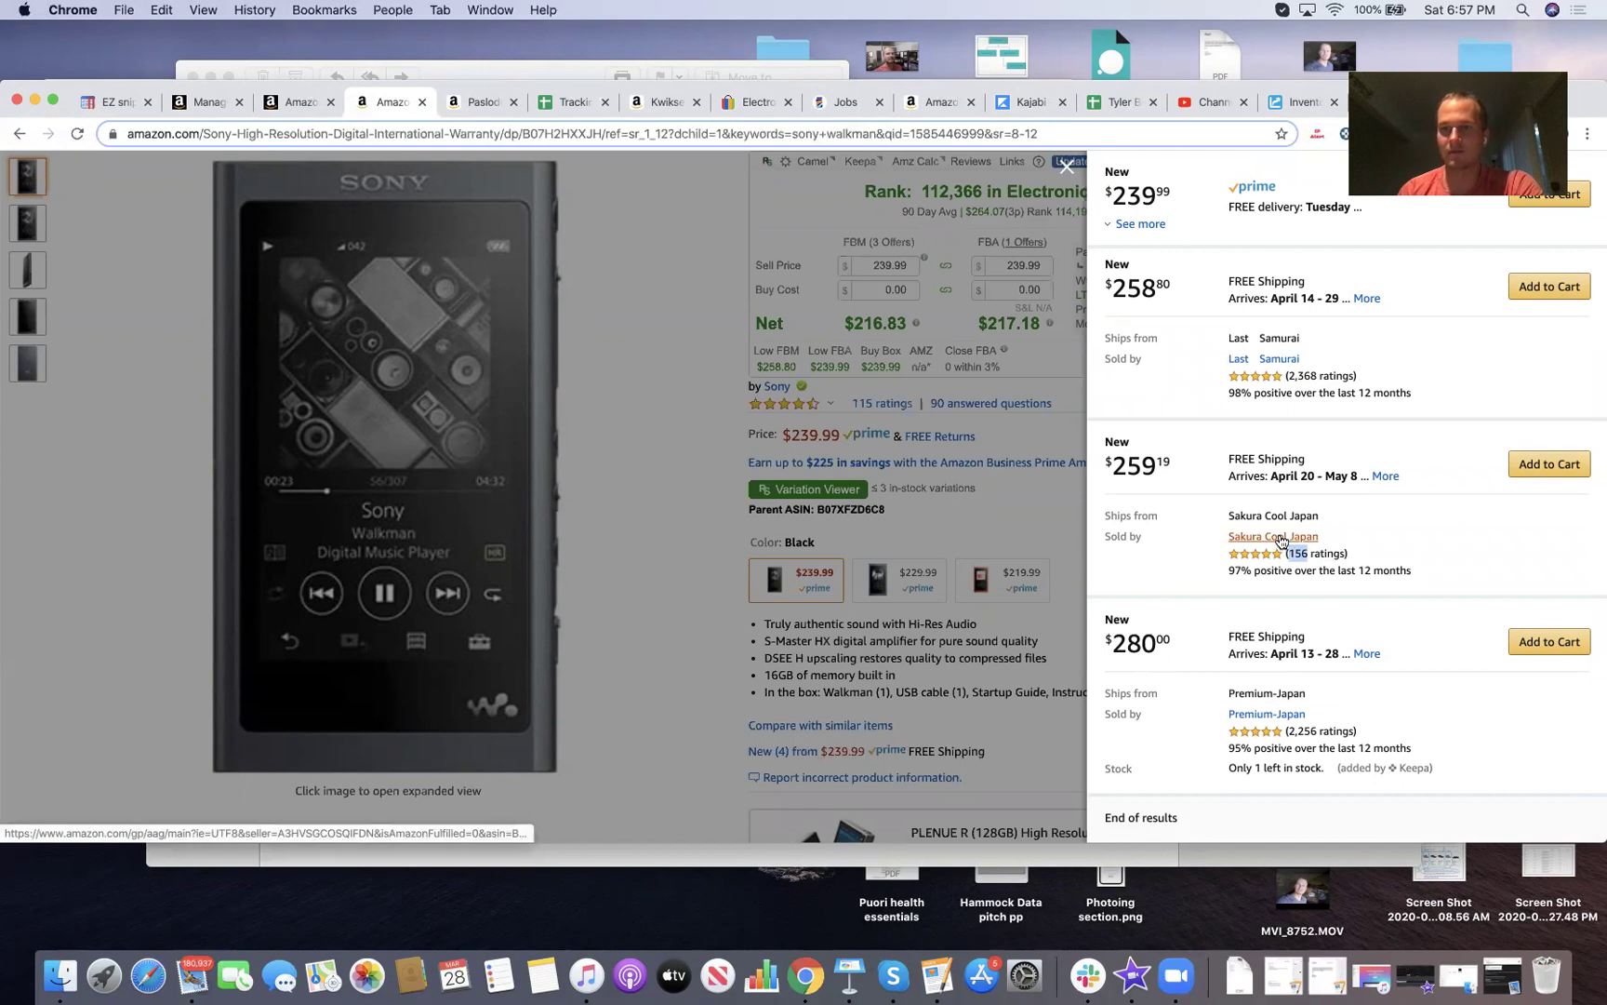
# - Go from the Sakura Cool Japan seller page to its storefront of over 50,000 products
pyautogui.click(1279, 537)
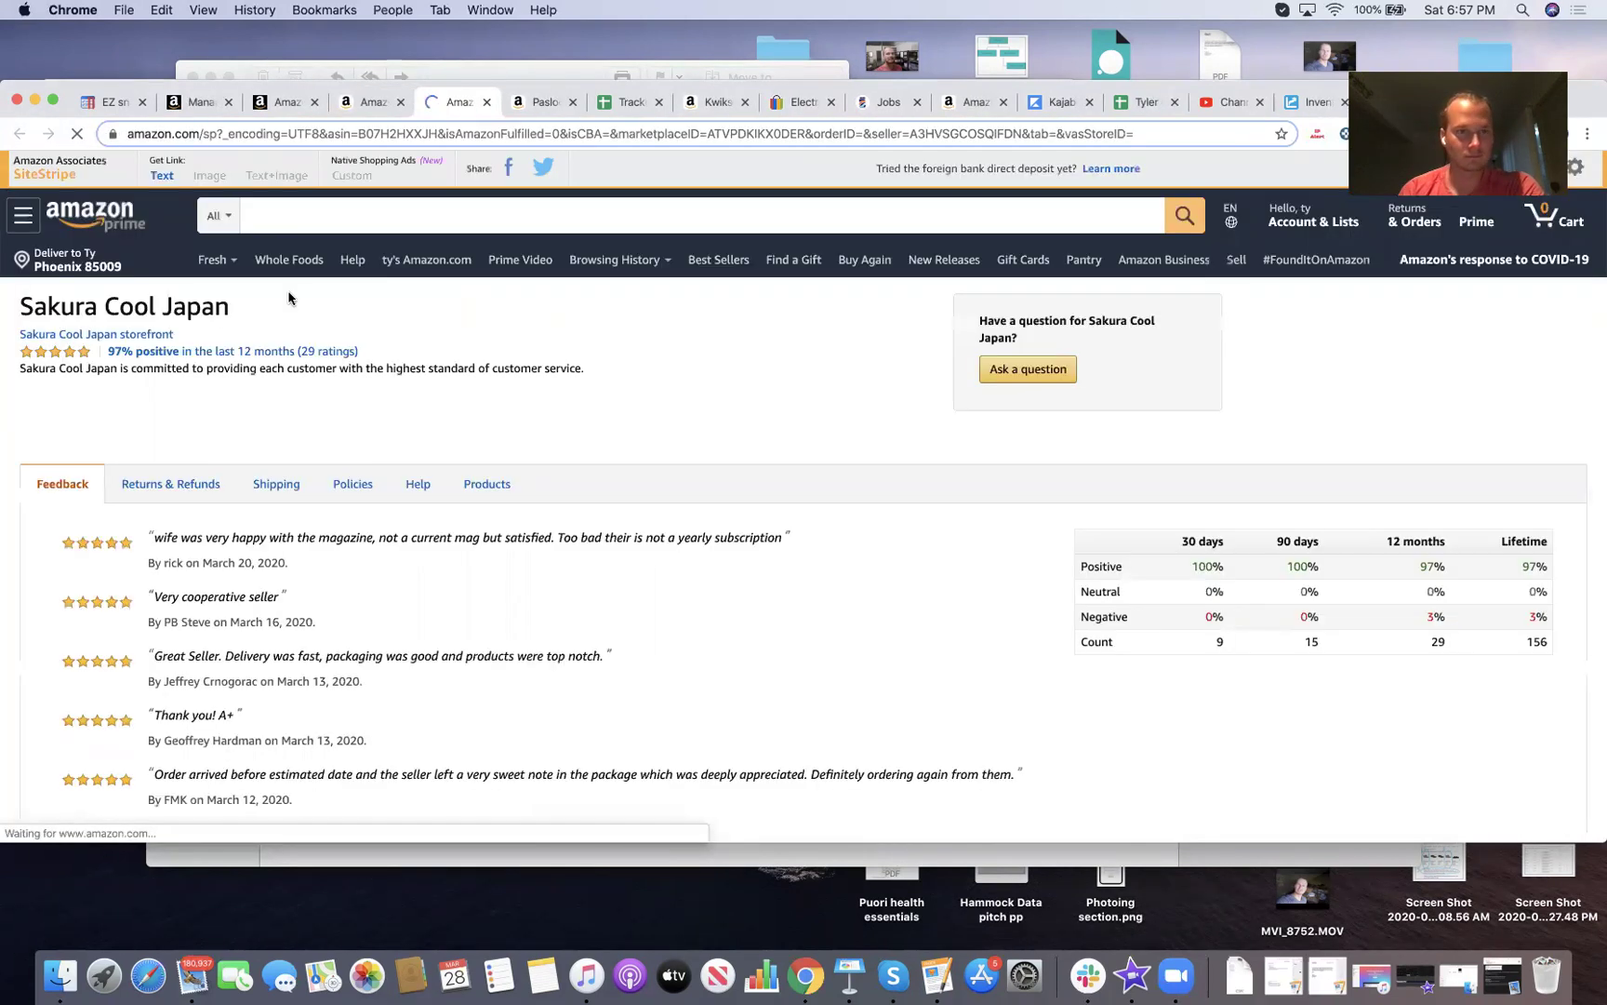
pyautogui.click(160, 334)
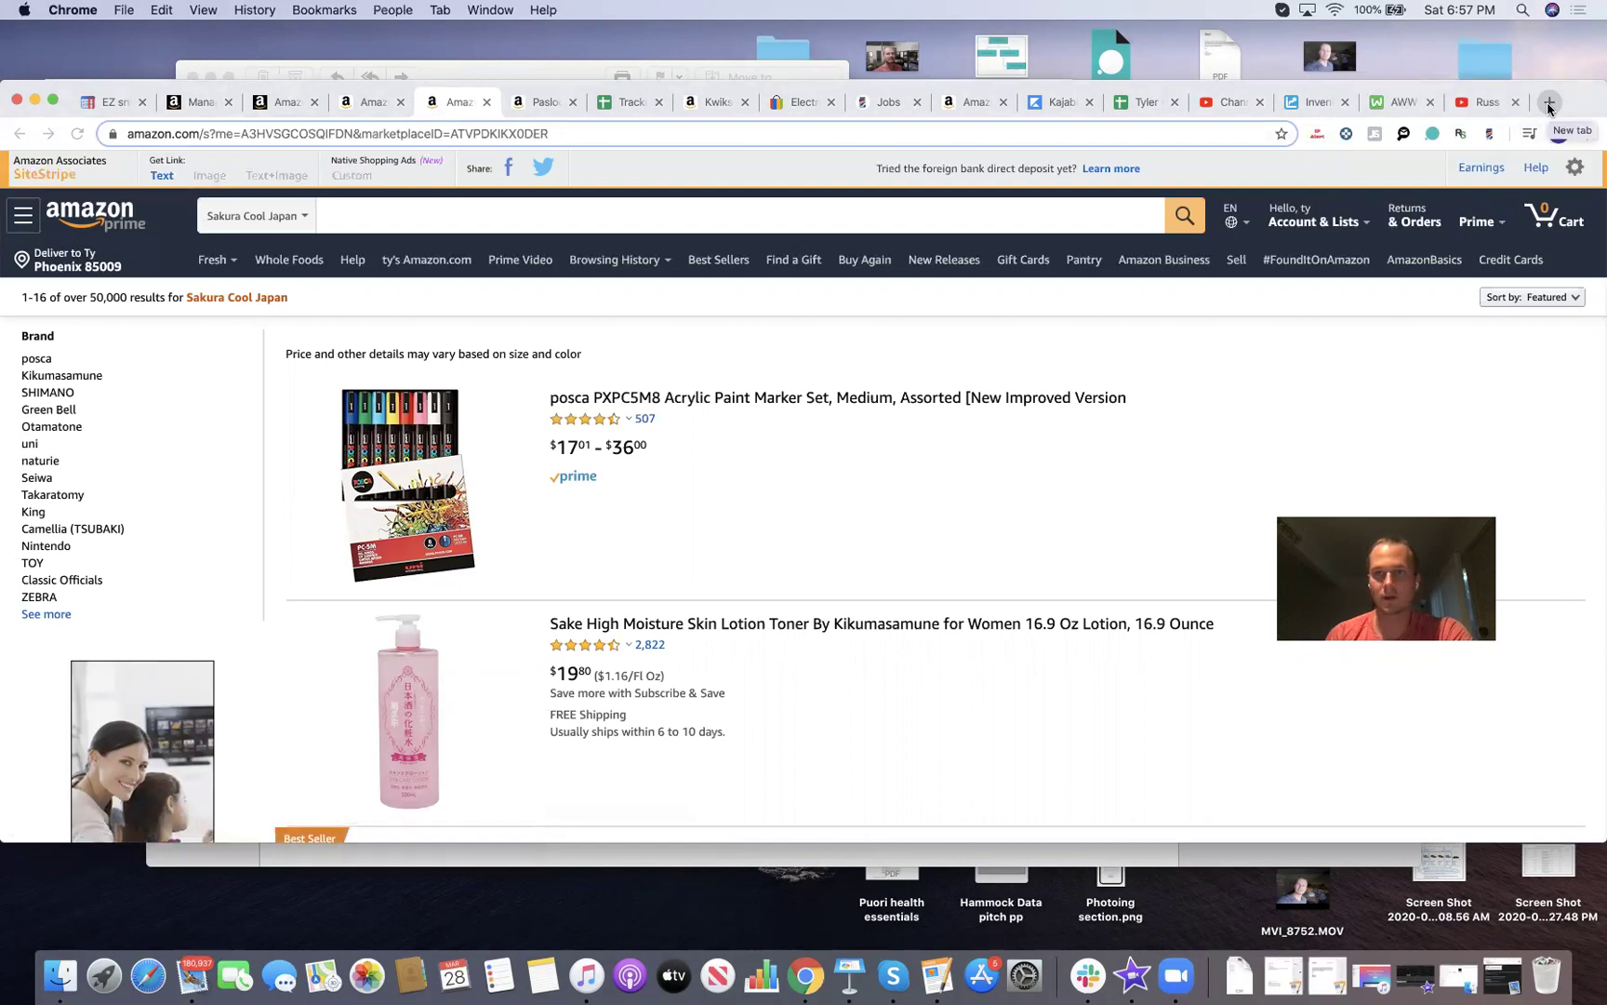
# - From the Tyler Buy Tracker sheet, create a new blank Untitled spreadsheet via File > New
pyautogui.click(1142, 101)
pyautogui.click(74, 193)
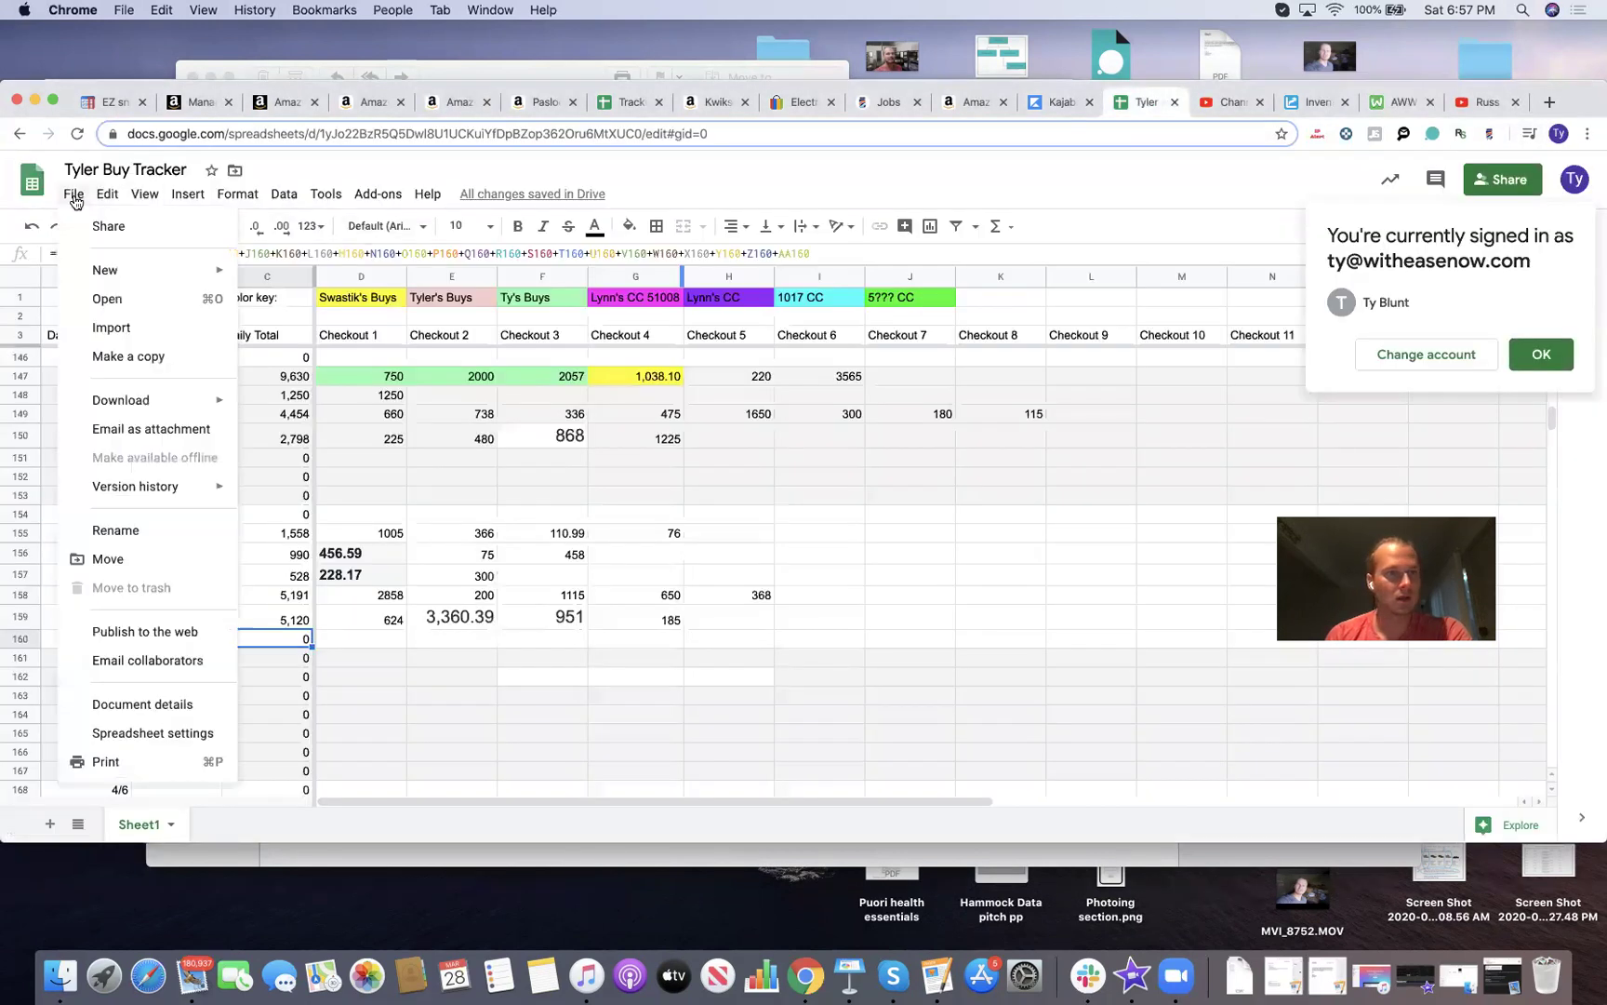
pyautogui.click(542, 676)
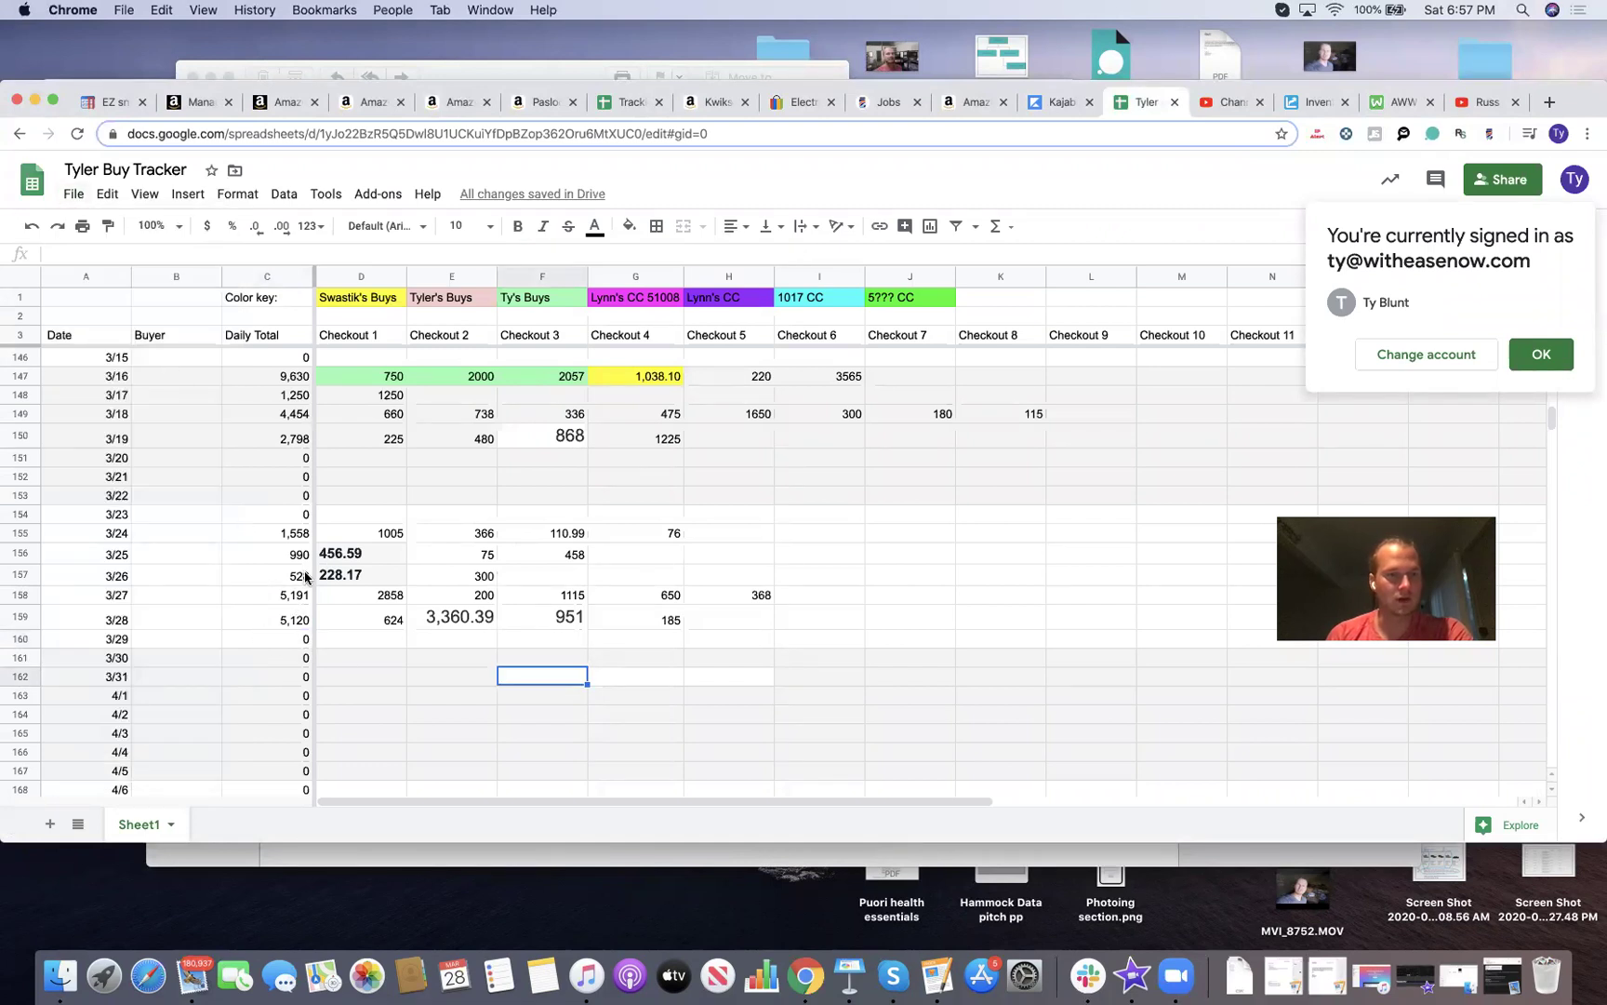
pyautogui.click(87, 195)
pyautogui.moveTo(221, 276)
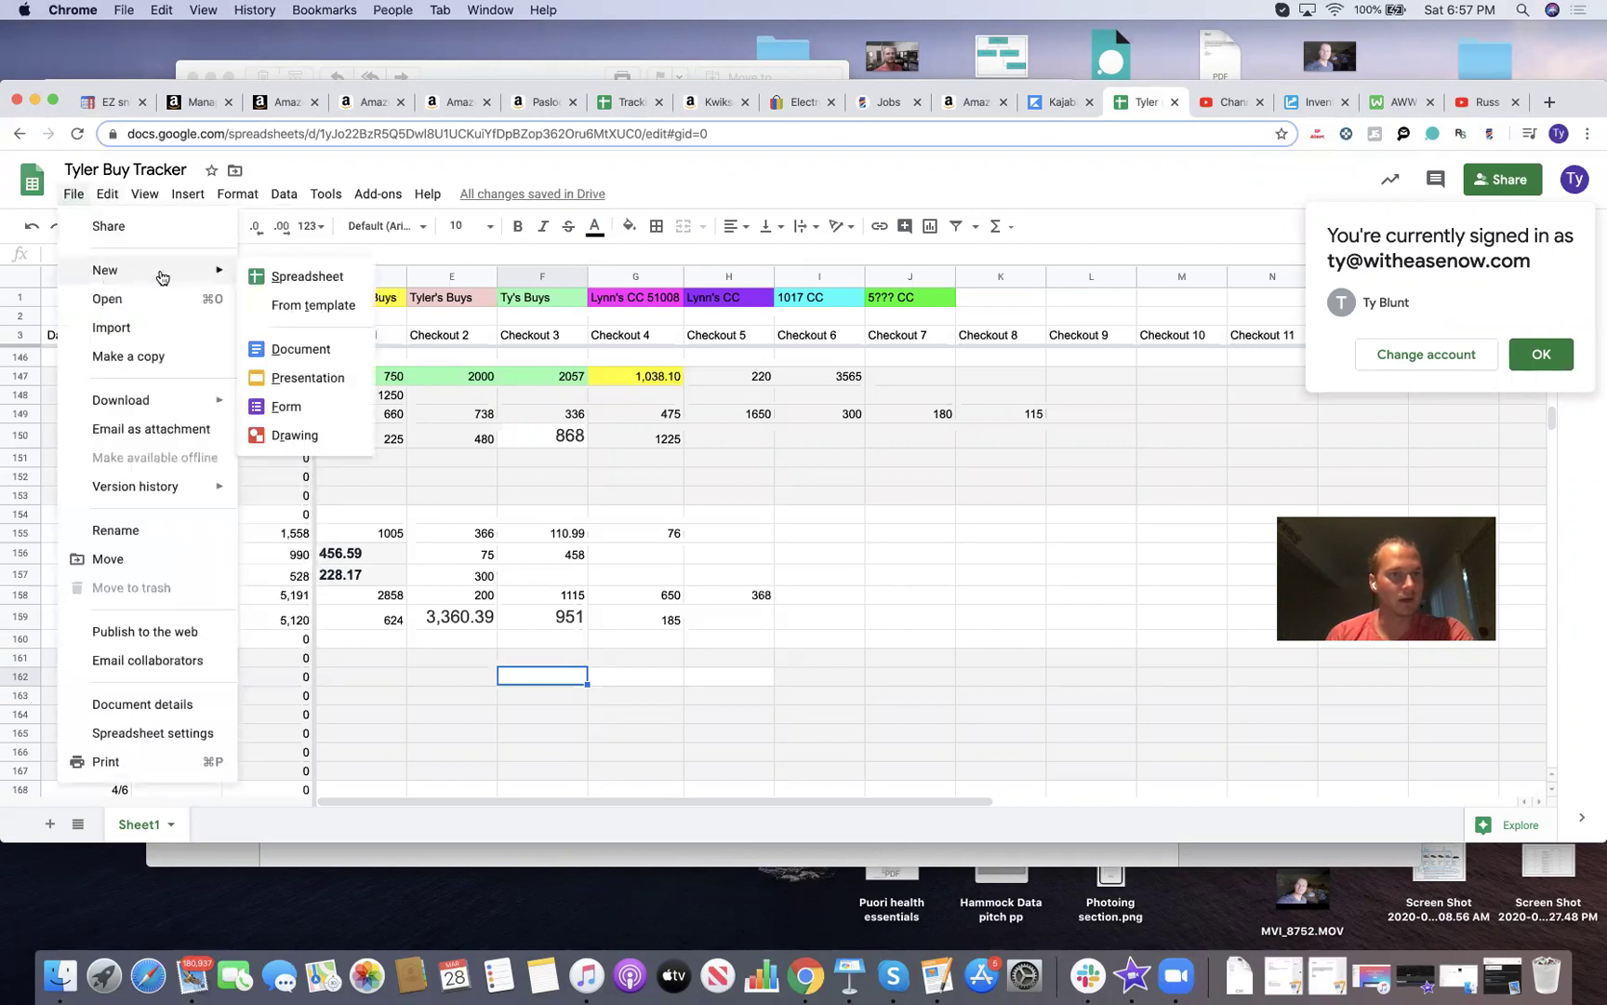
pyautogui.click(270, 276)
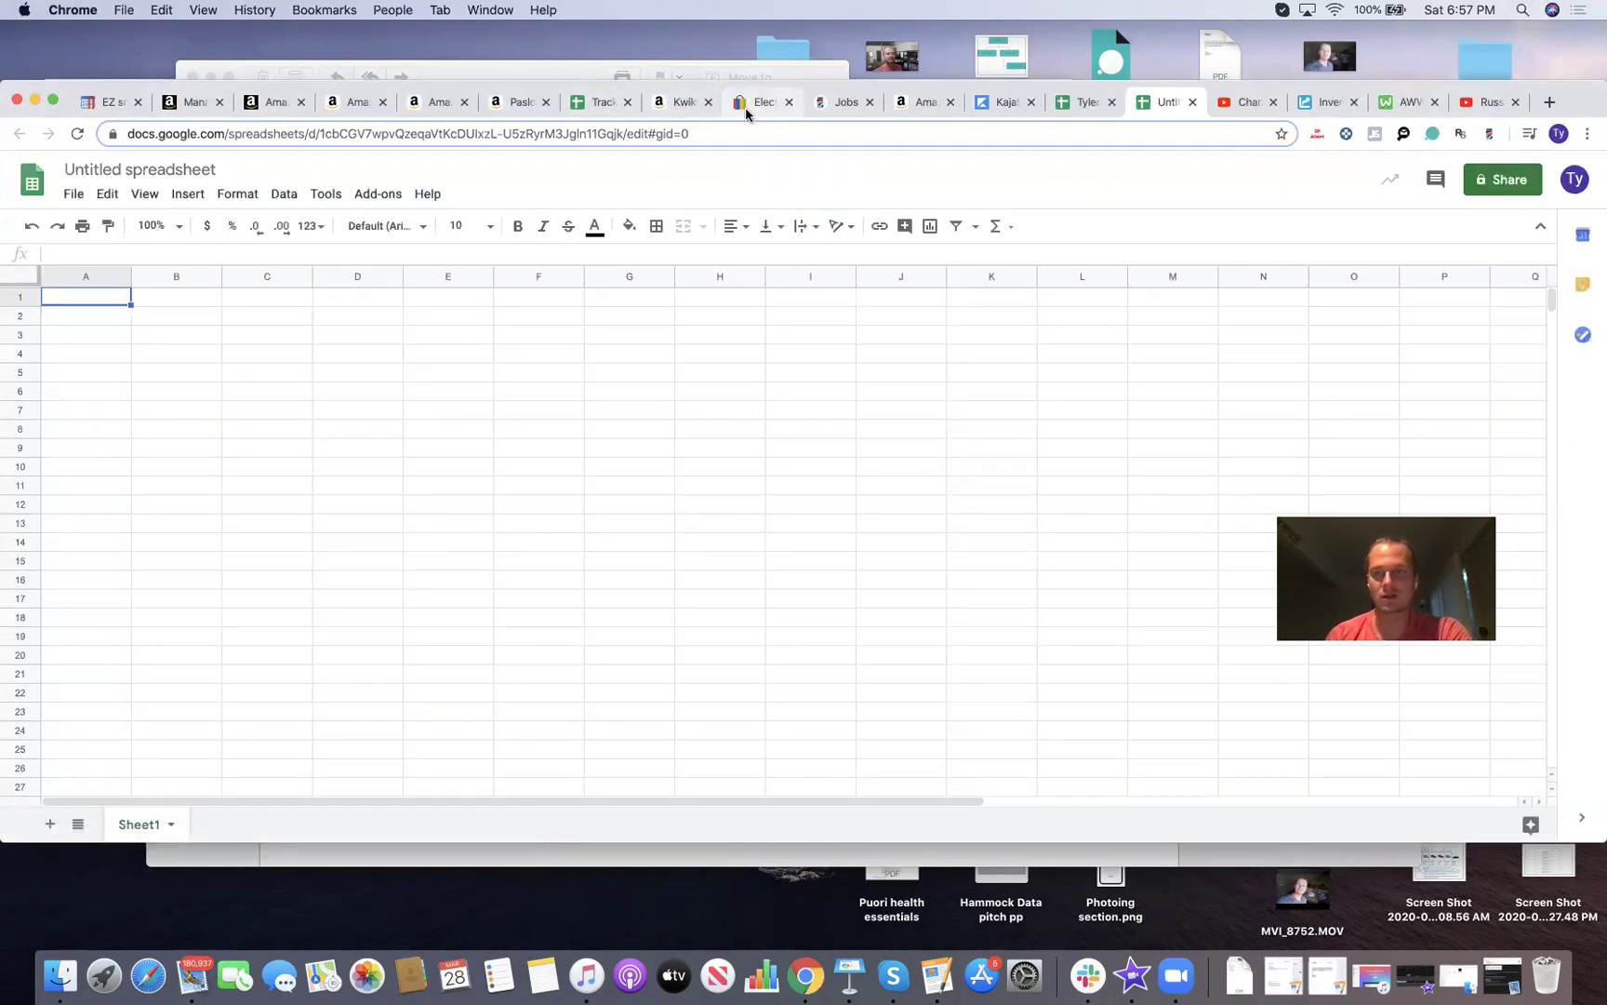
# - Analyse the Sakura Cool Japan storefront results with Jungle Scout
pyautogui.click(354, 105)
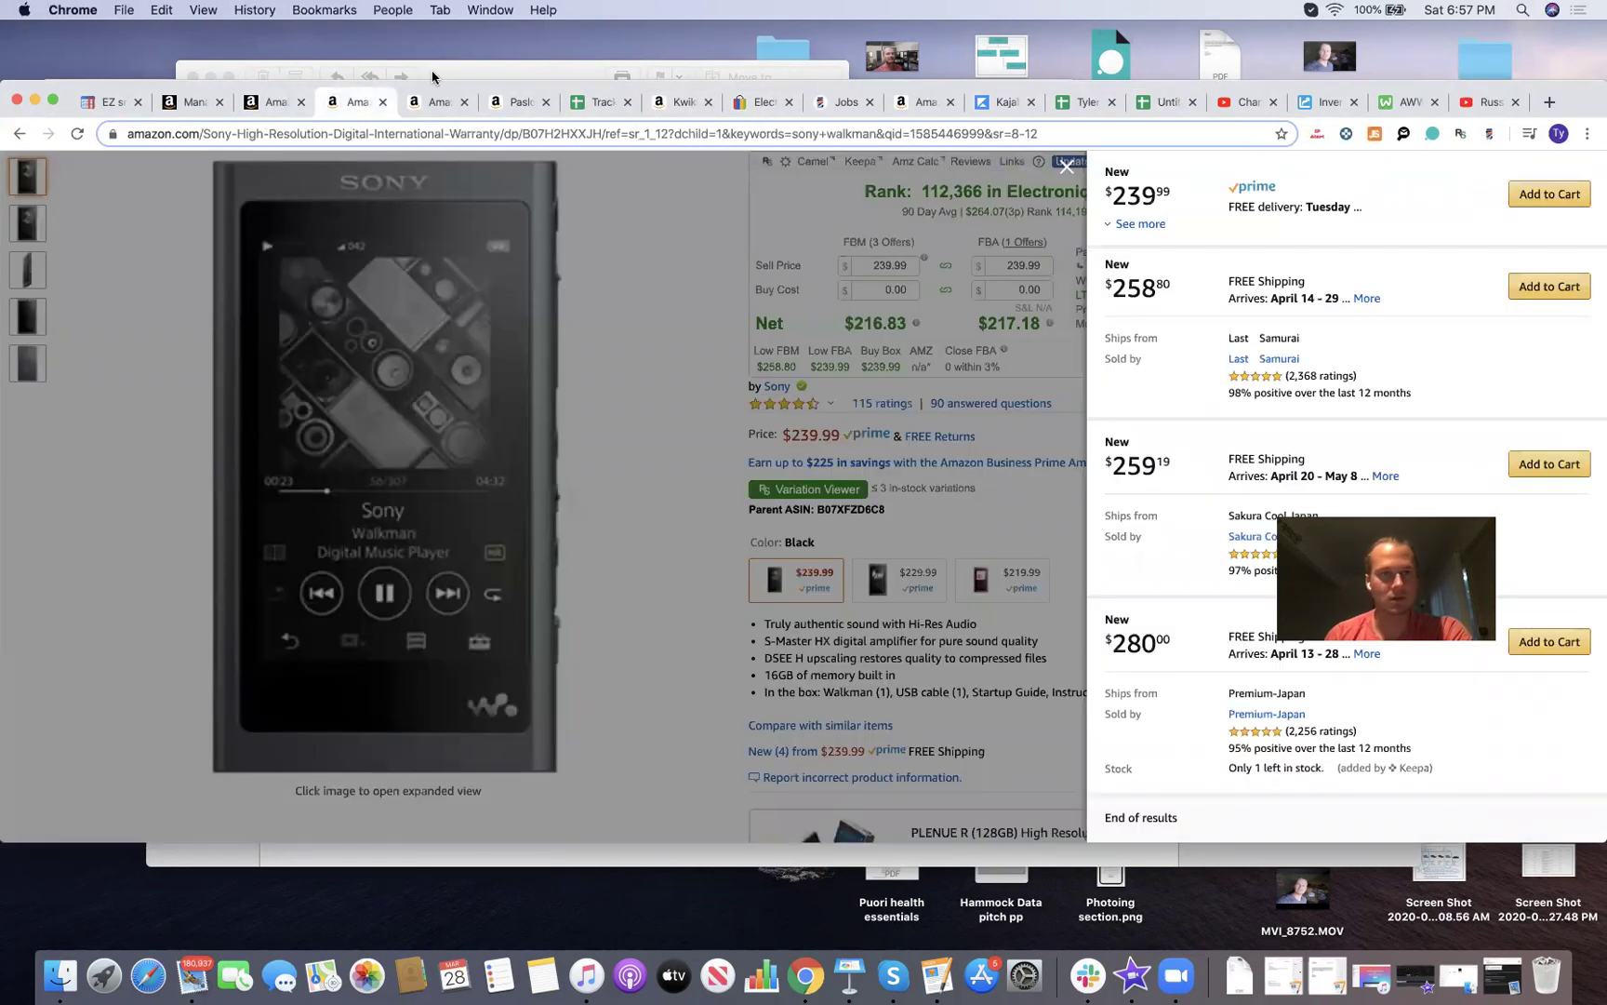
pyautogui.click(430, 105)
pyautogui.scroll(-10, 542, 373)
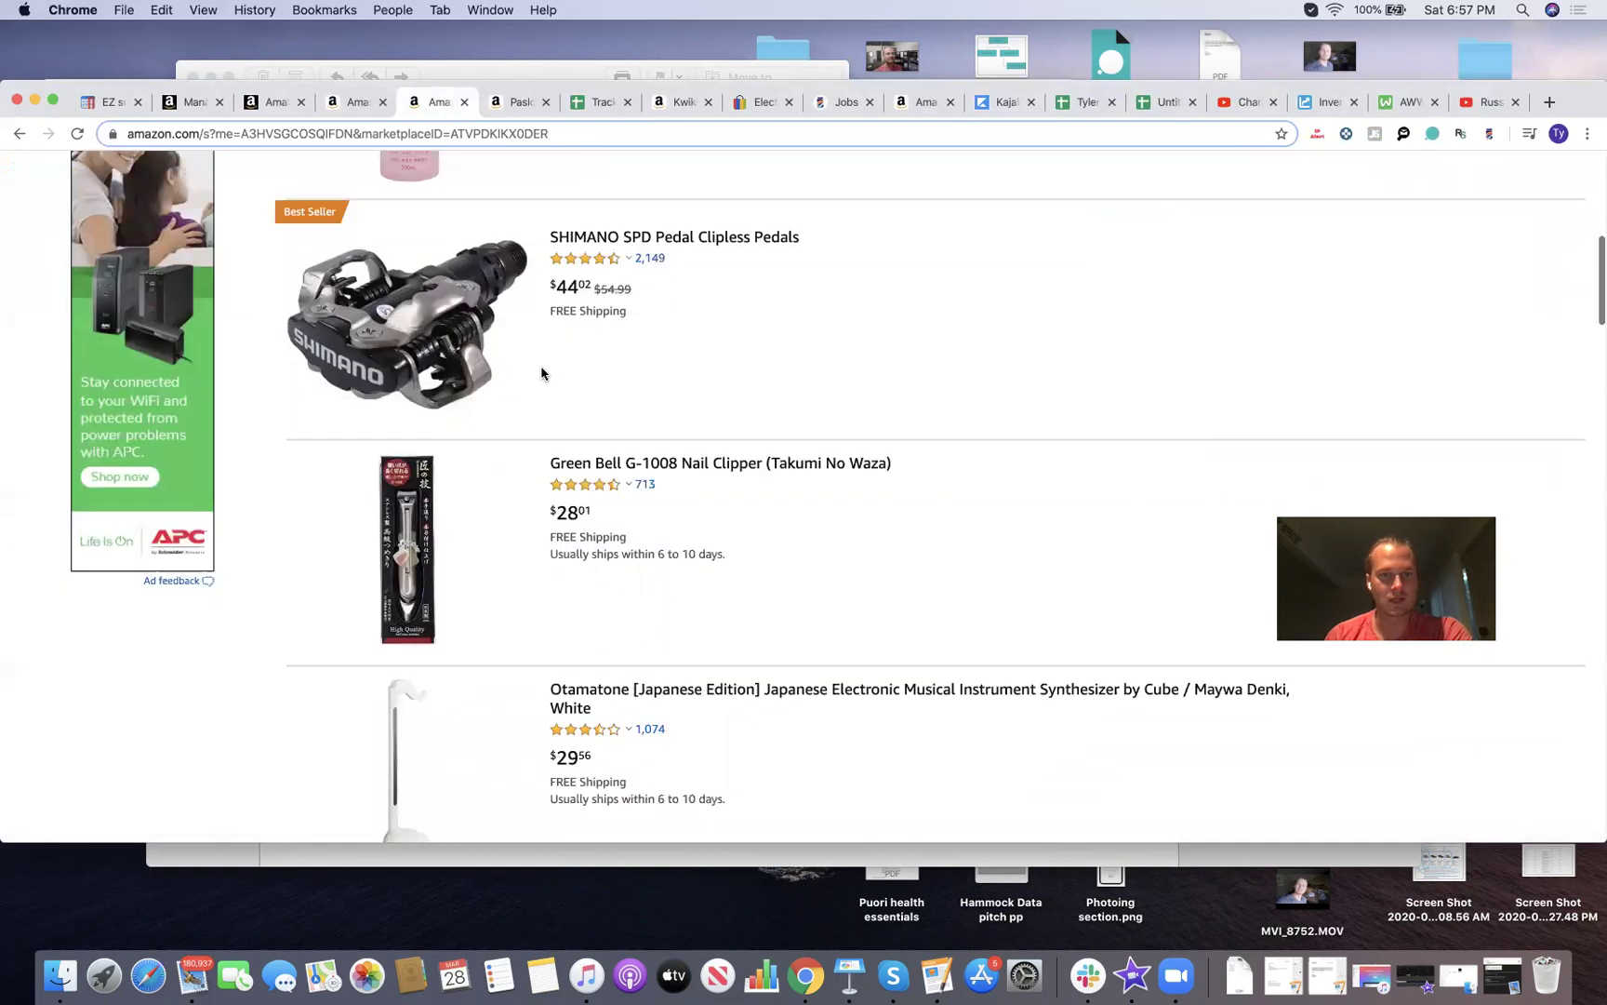
pyautogui.scroll(10, 651, 375)
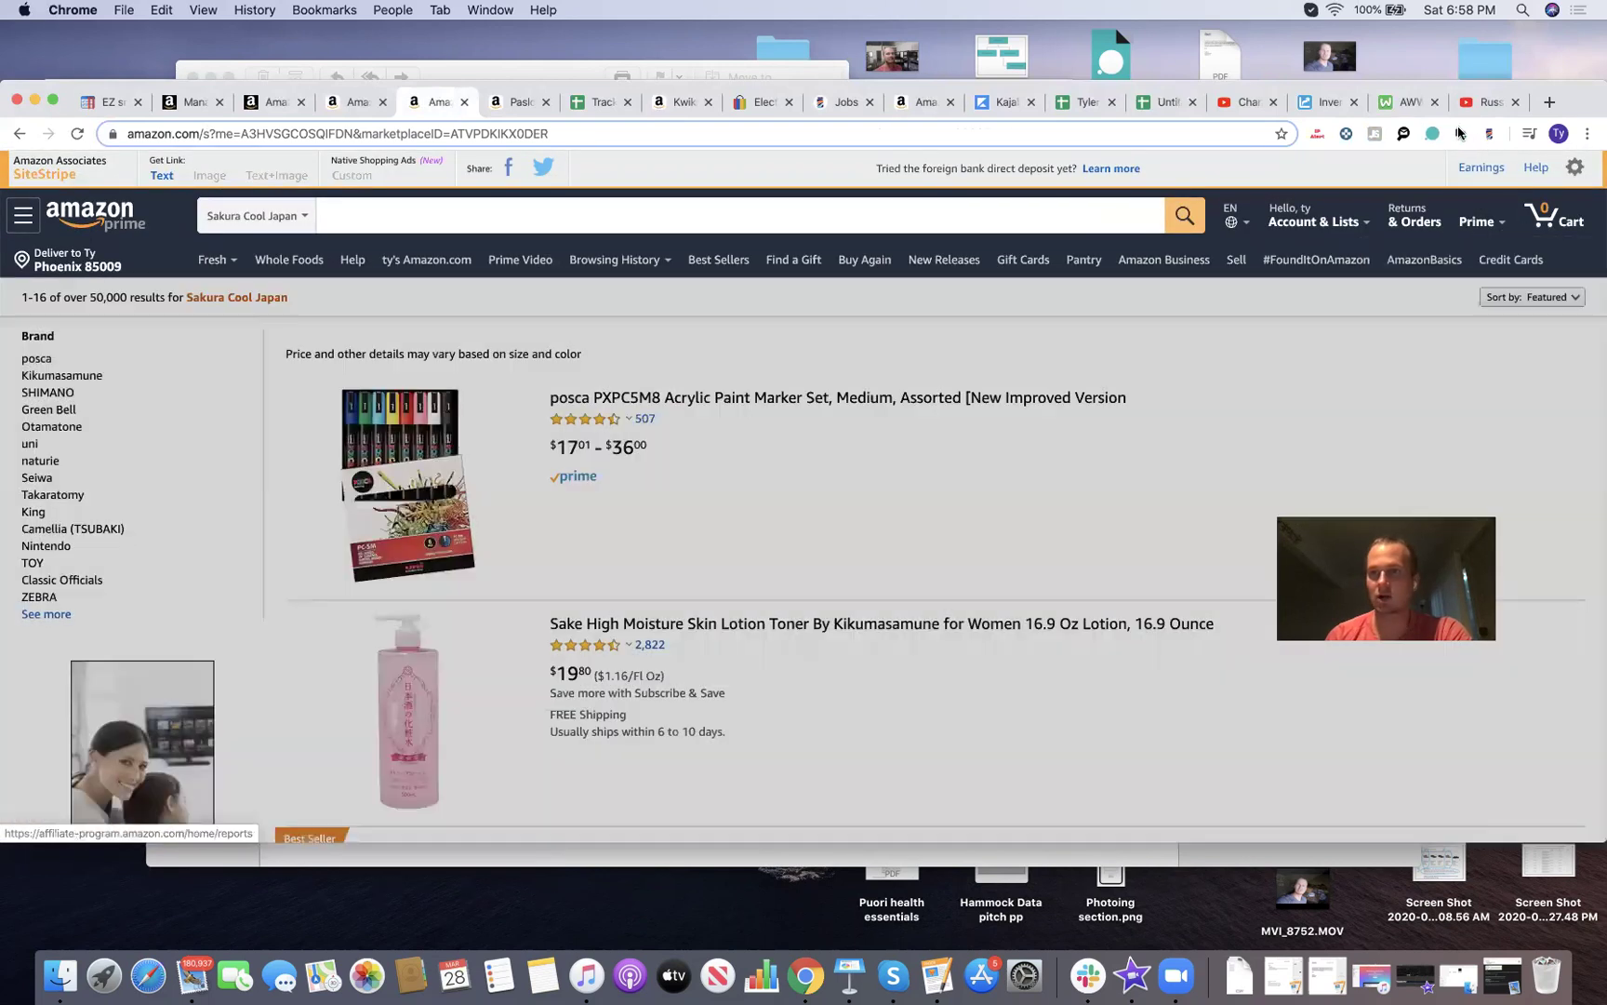
pyautogui.click(1374, 134)
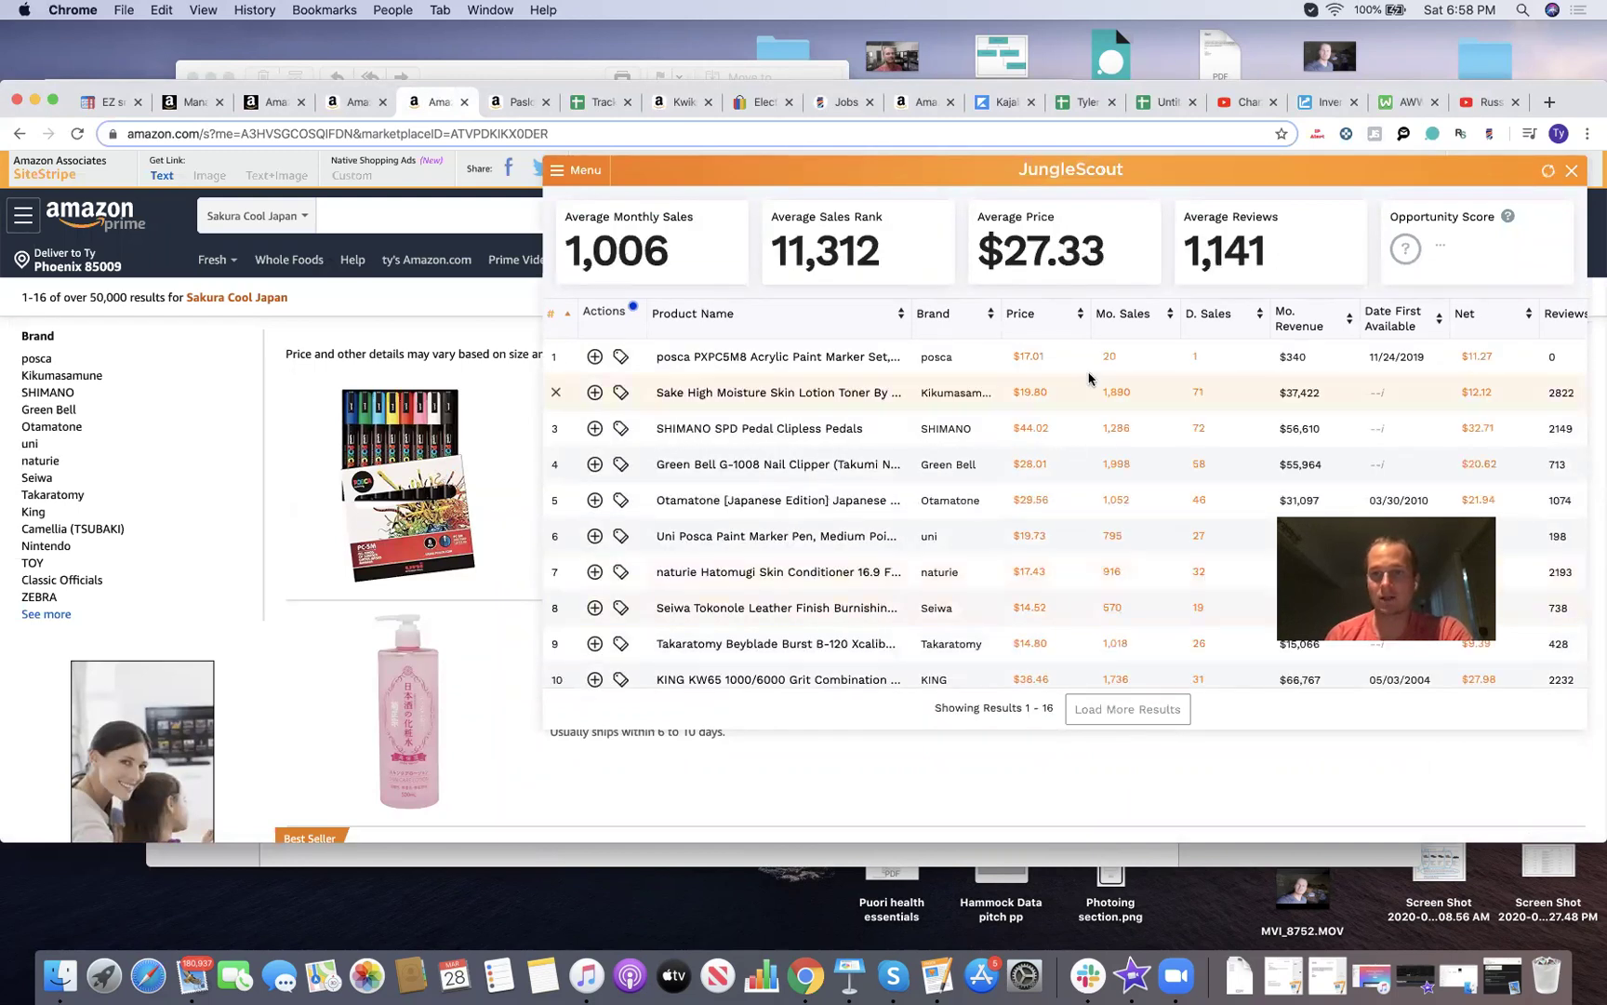
# - Load more results repeatedly until Jungle Scout lists 80 storefront products
pyautogui.scroll(-10, 1112, 474)
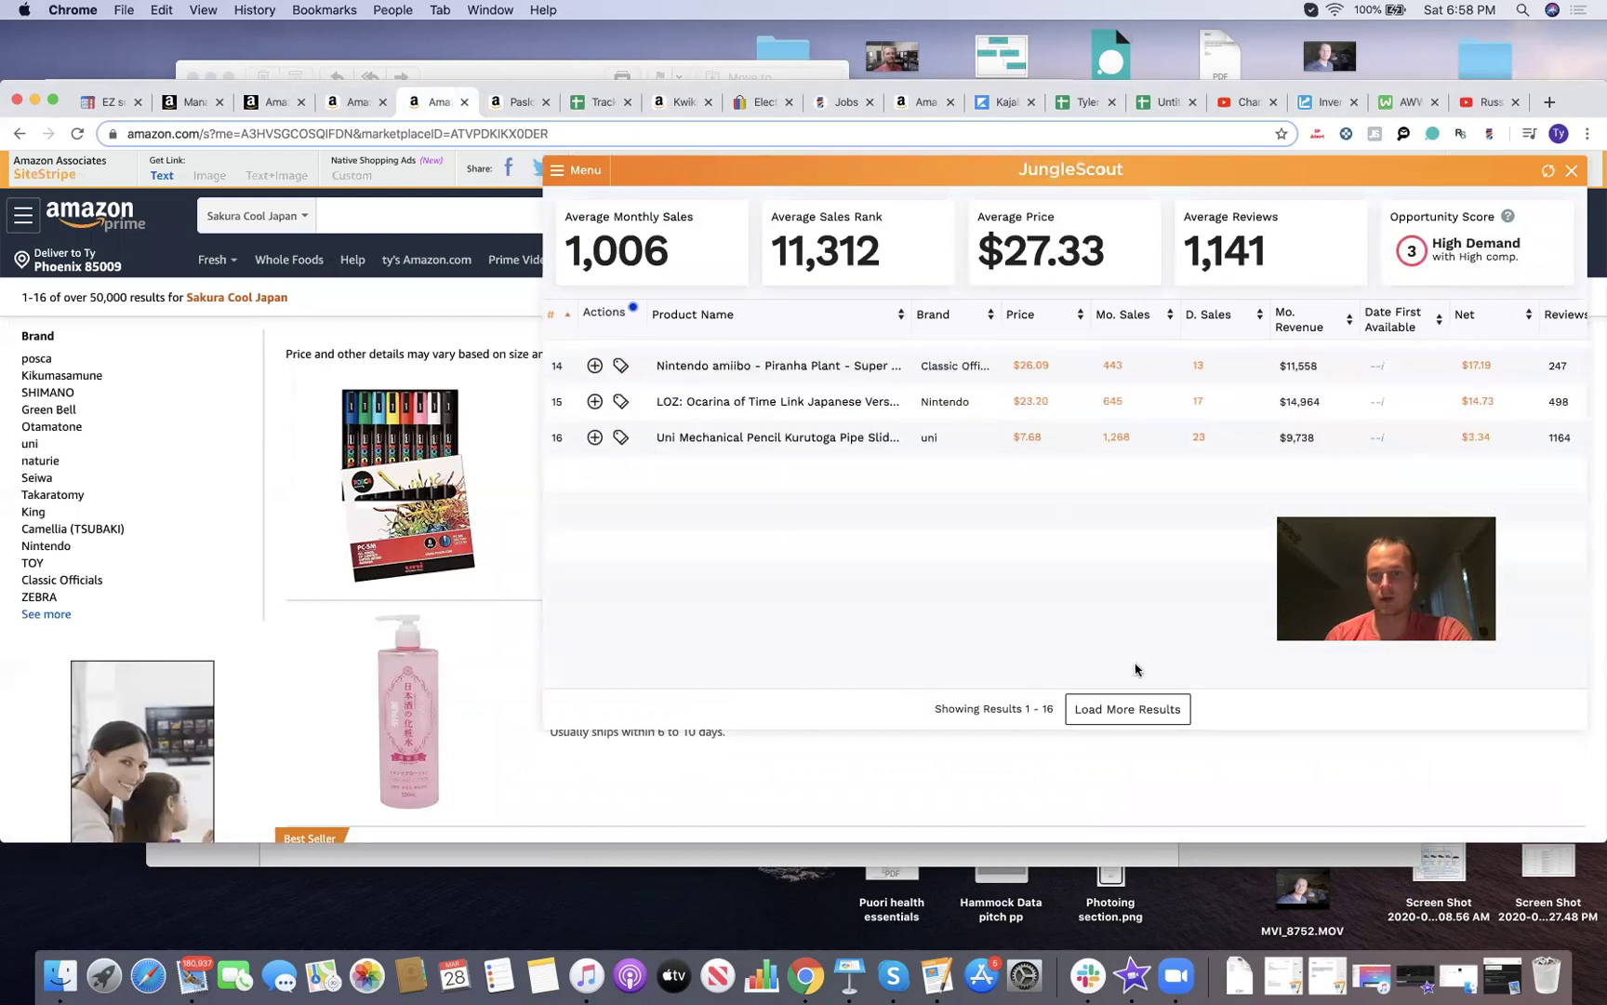
pyautogui.click(1130, 710)
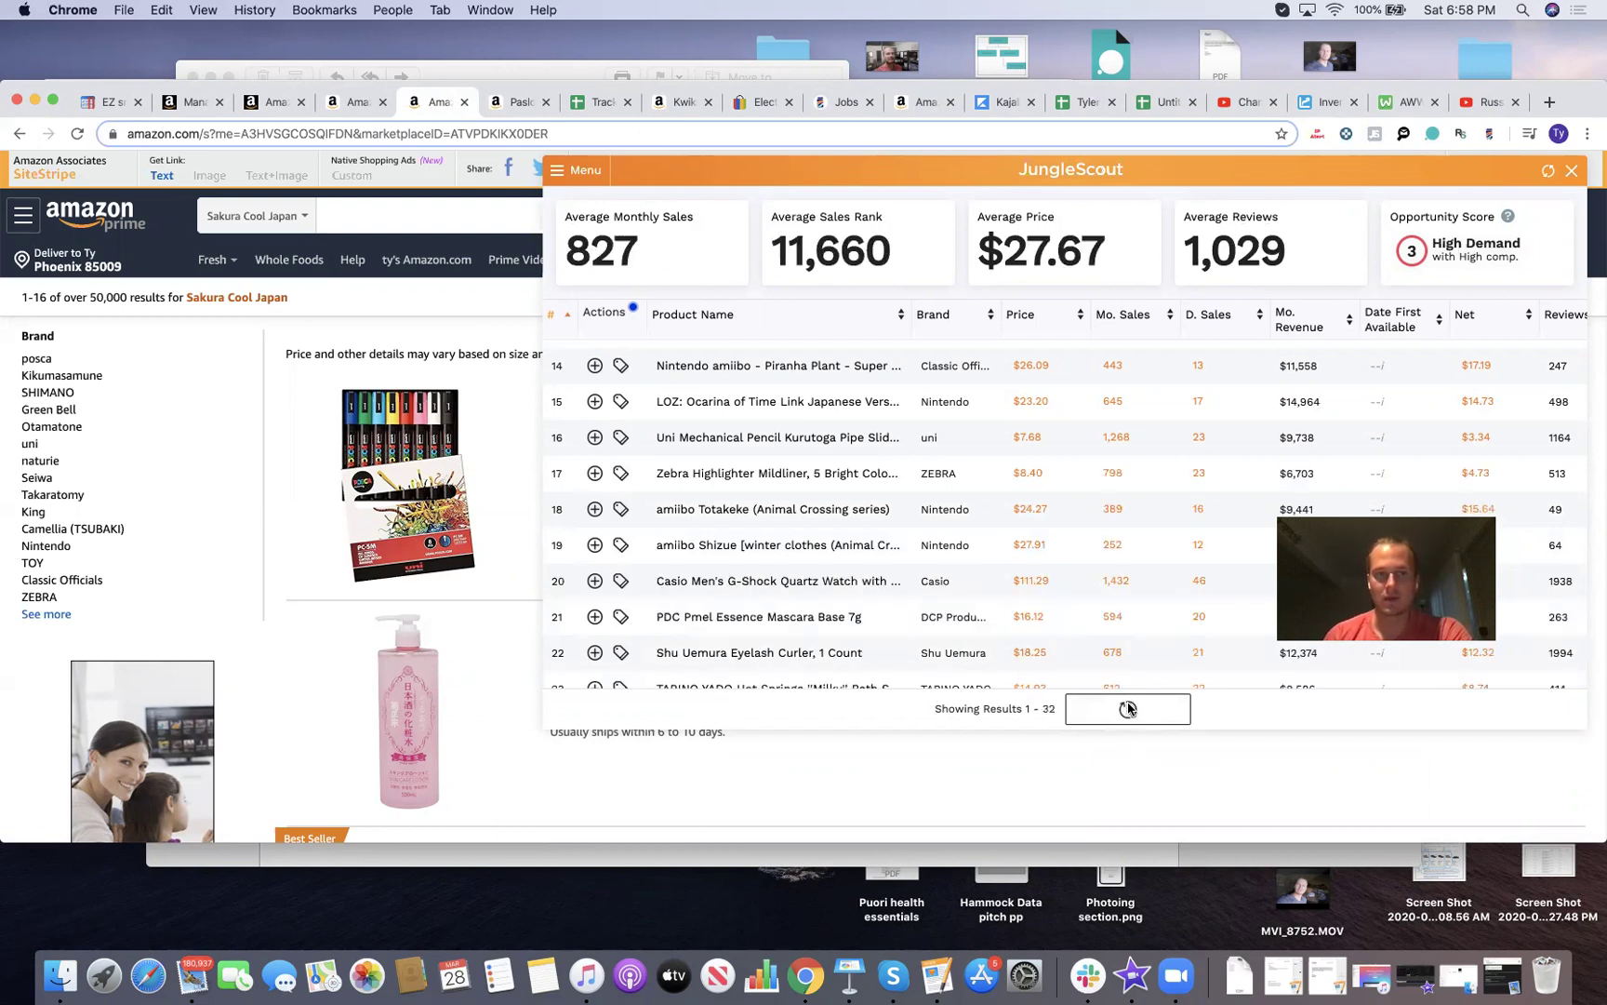
pyautogui.click(1129, 710)
pyautogui.scroll(-2, 1128, 709)
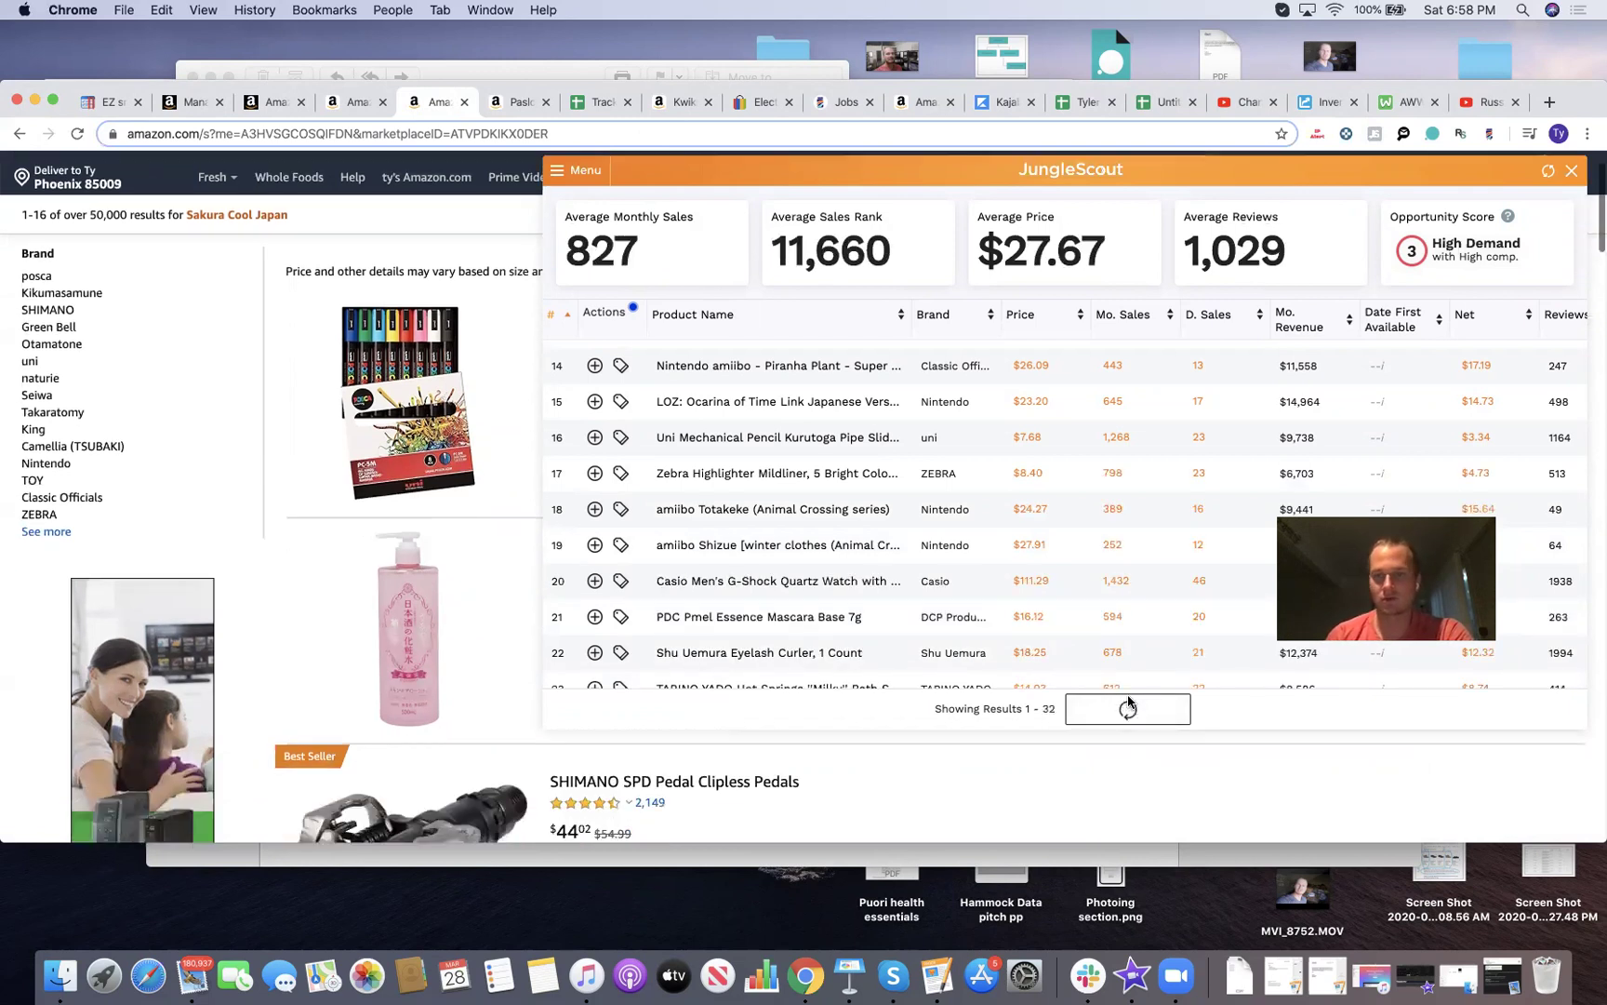
pyautogui.scroll(-10, 1130, 633)
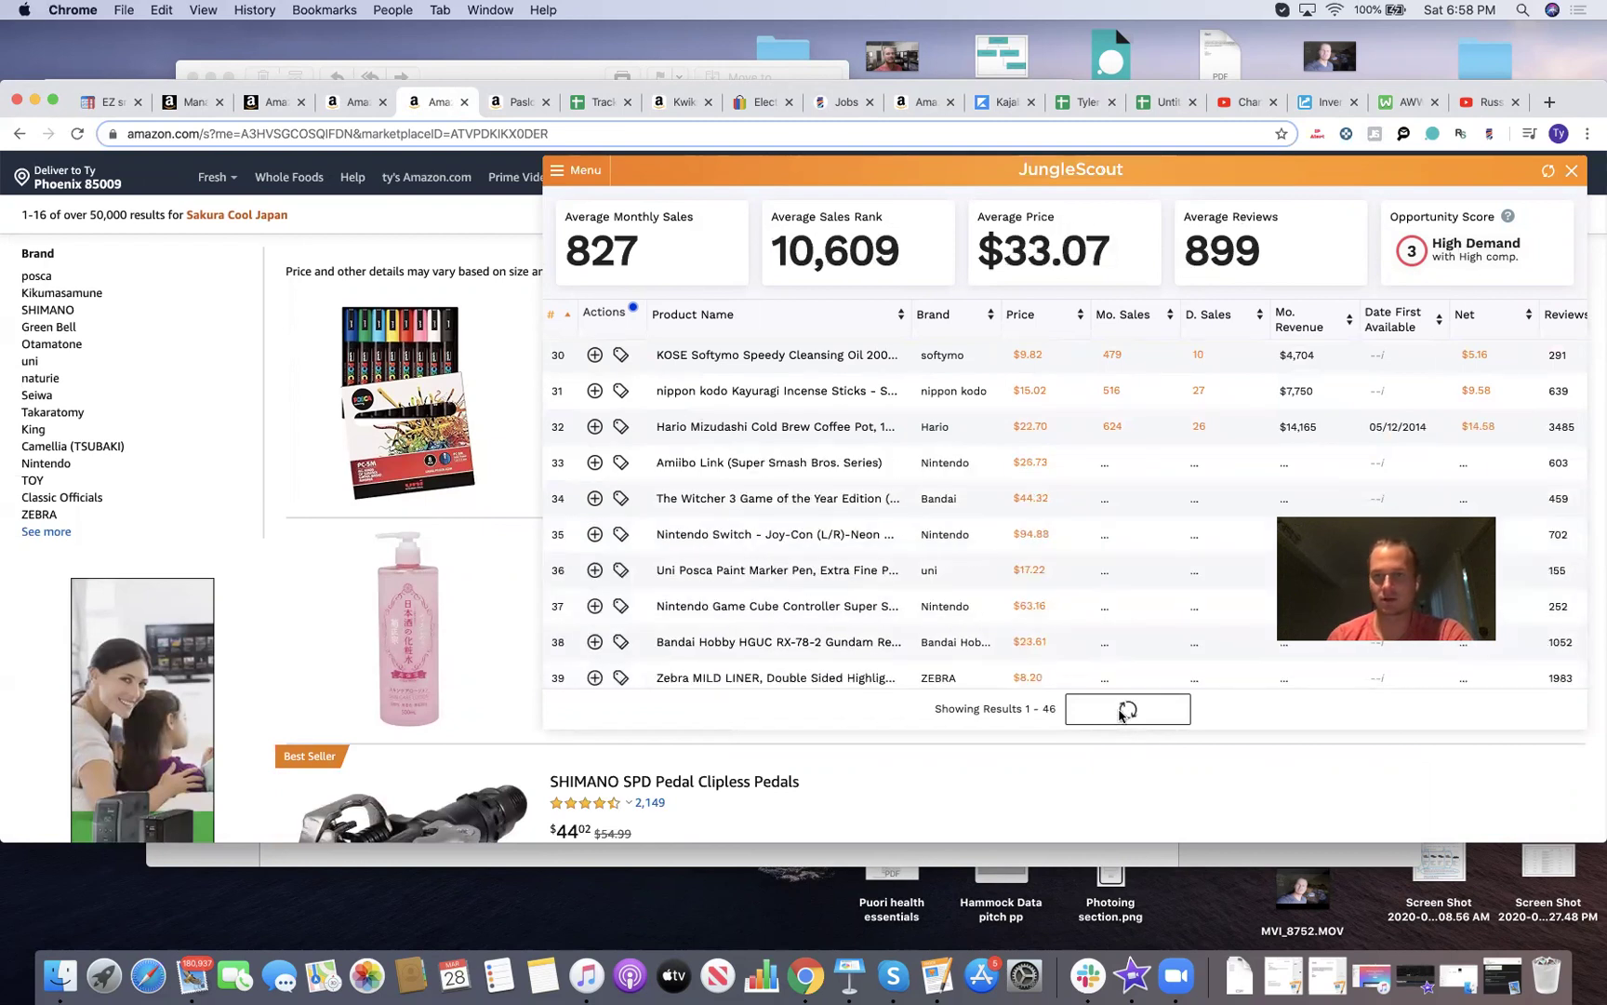
pyautogui.click(1120, 714)
pyautogui.scroll(-4, 1130, 602)
pyautogui.scroll(-5, 1113, 634)
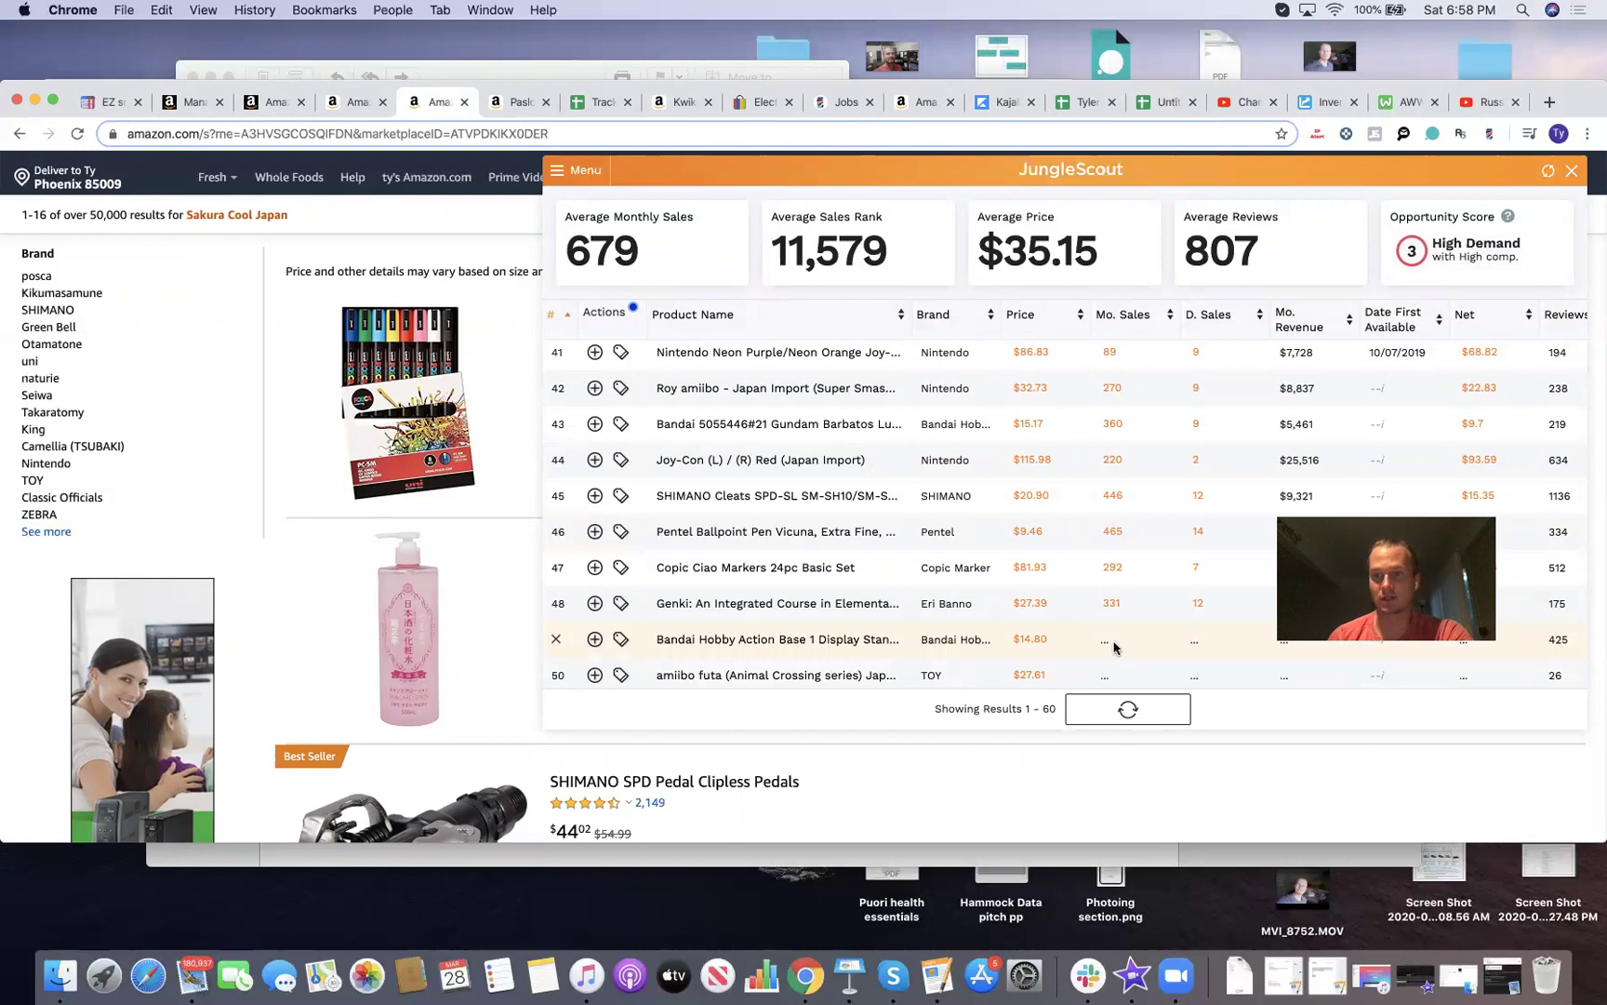
pyautogui.scroll(-10, 1115, 647)
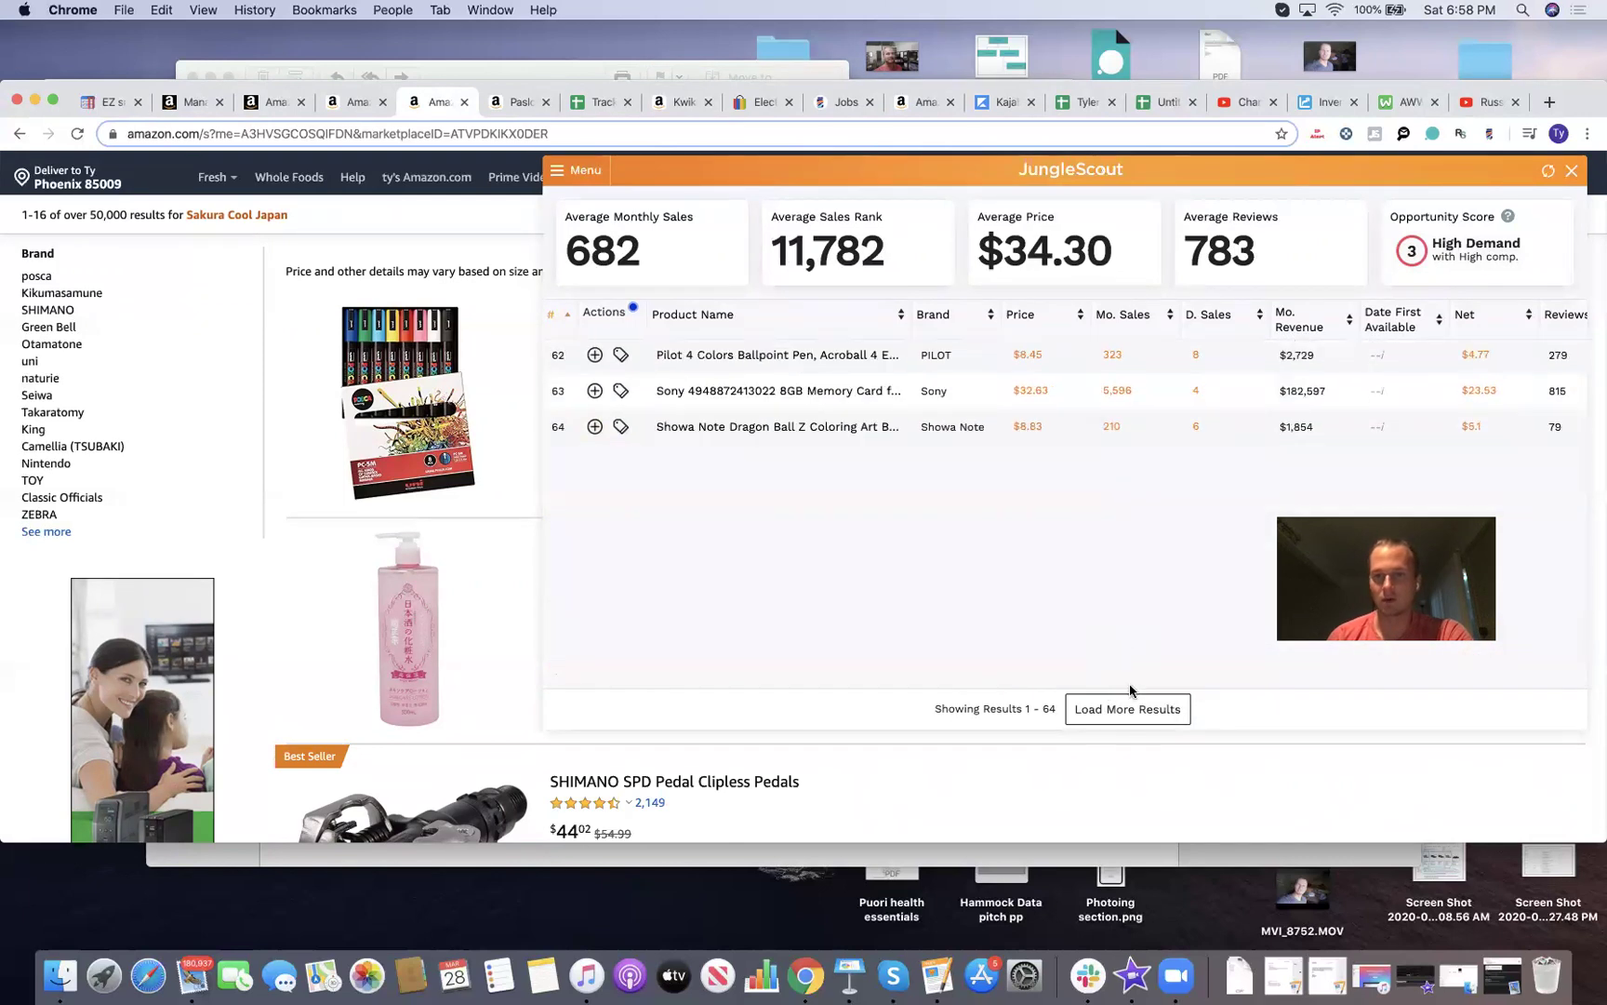
pyautogui.click(1130, 703)
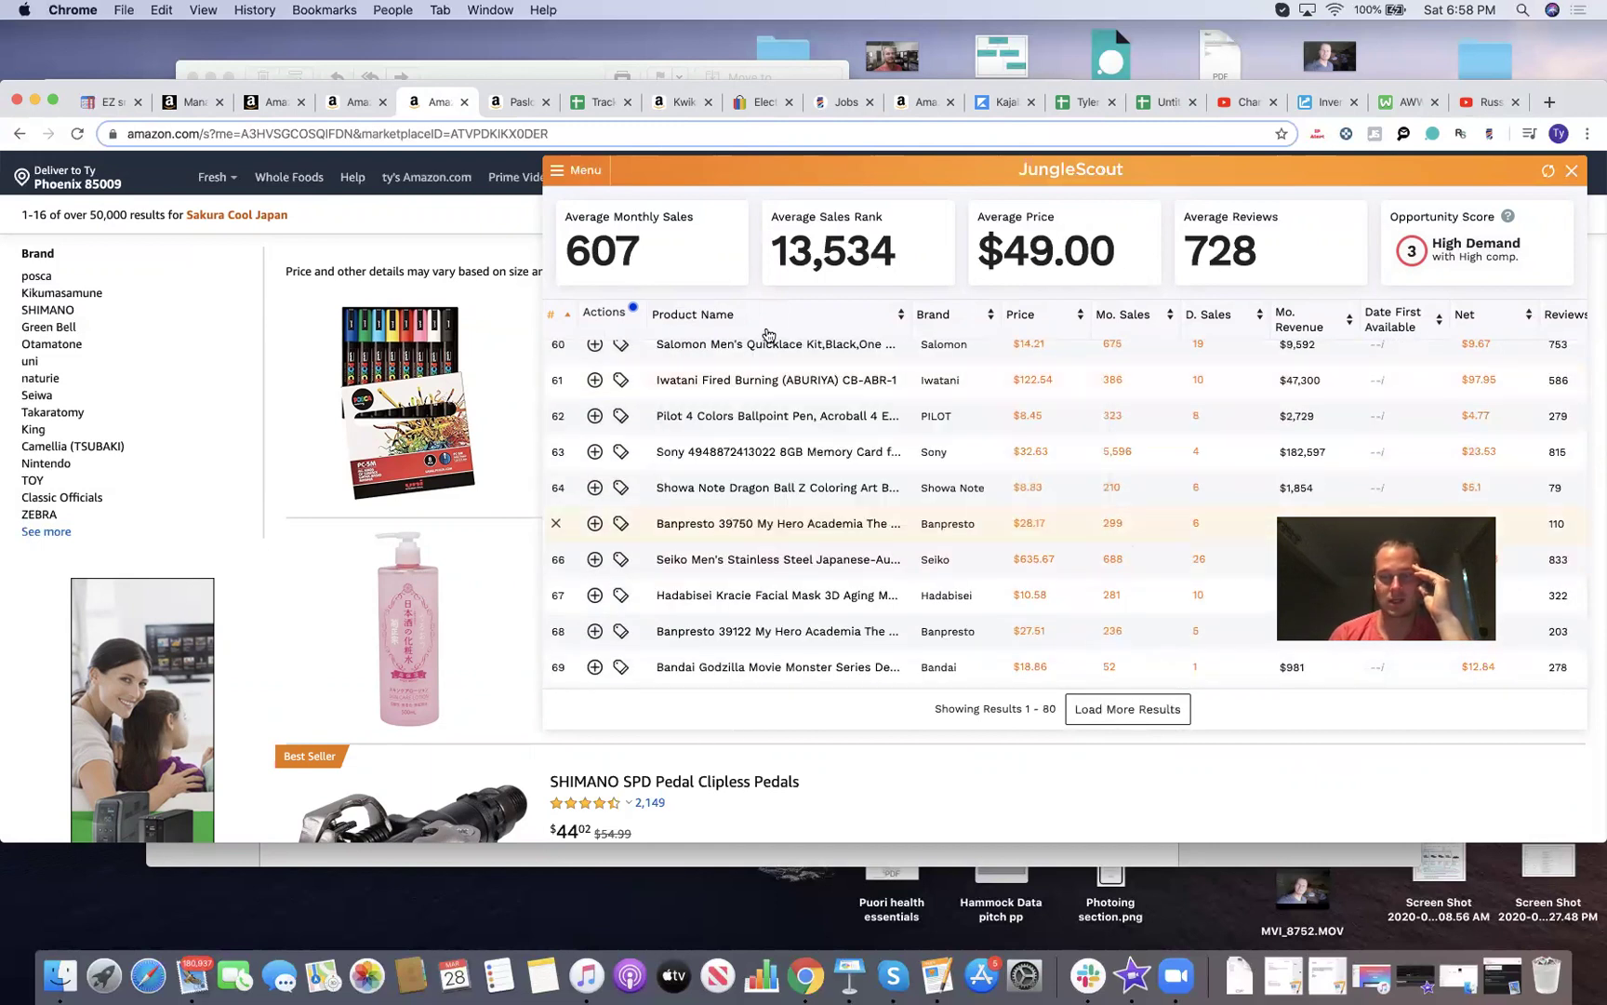
# - Download Jungle Scout's 80-product results as a CSV and return to the Untitled spreadsheet
pyautogui.click(569, 173)
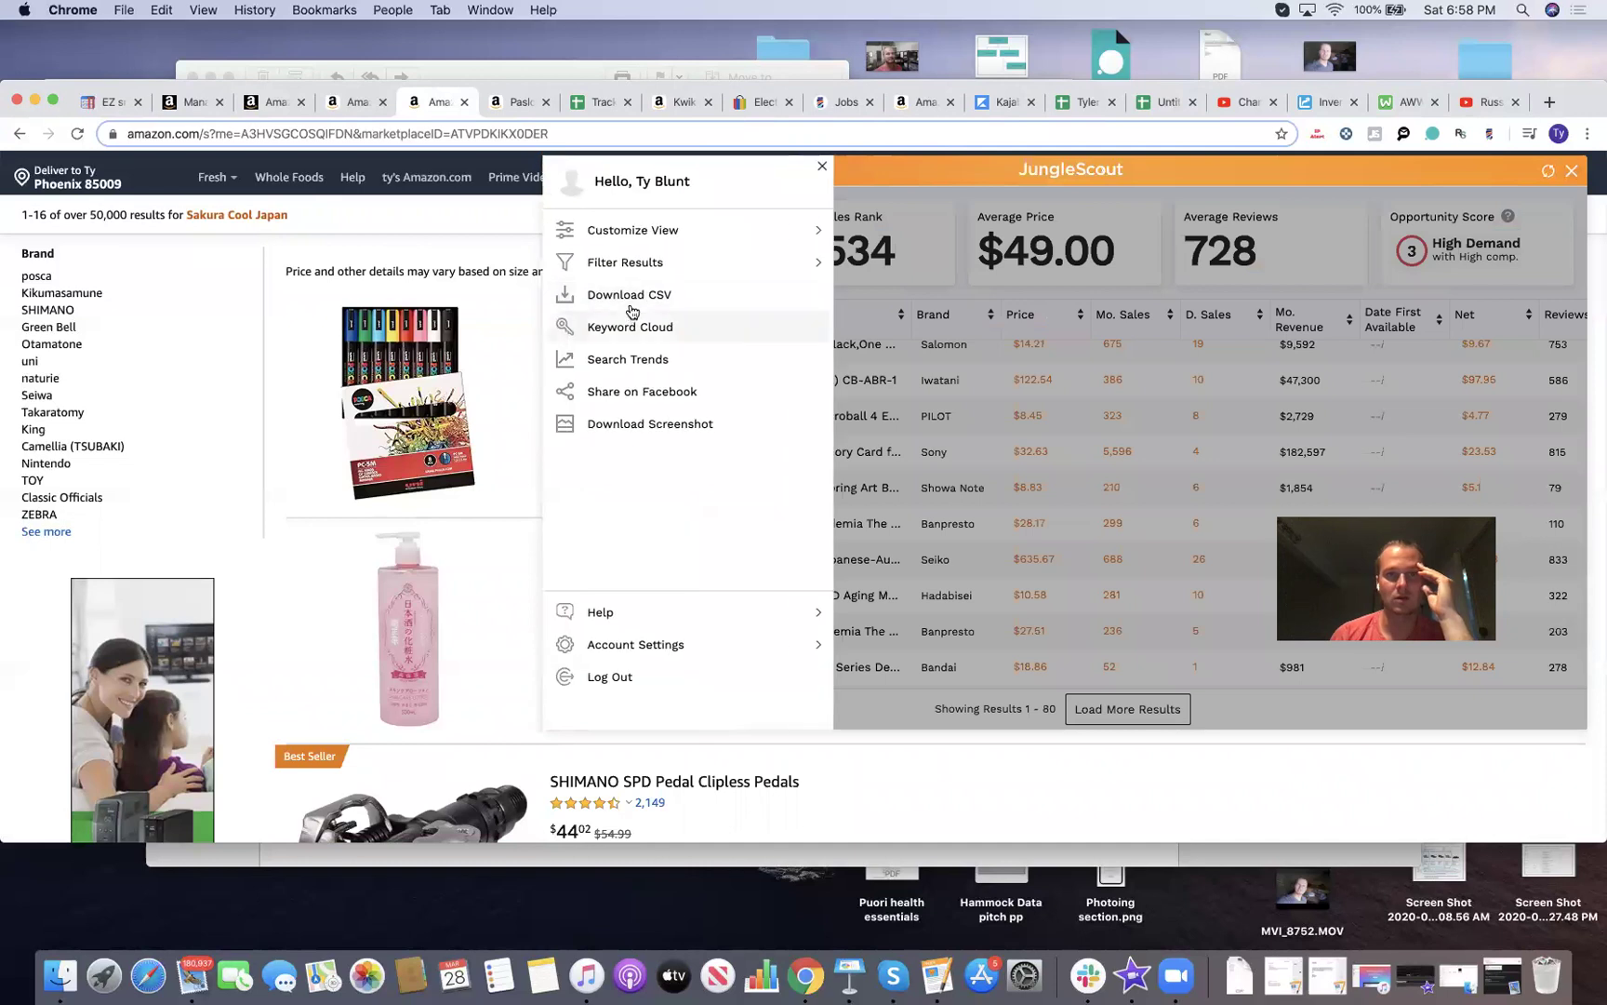
pyautogui.click(630, 296)
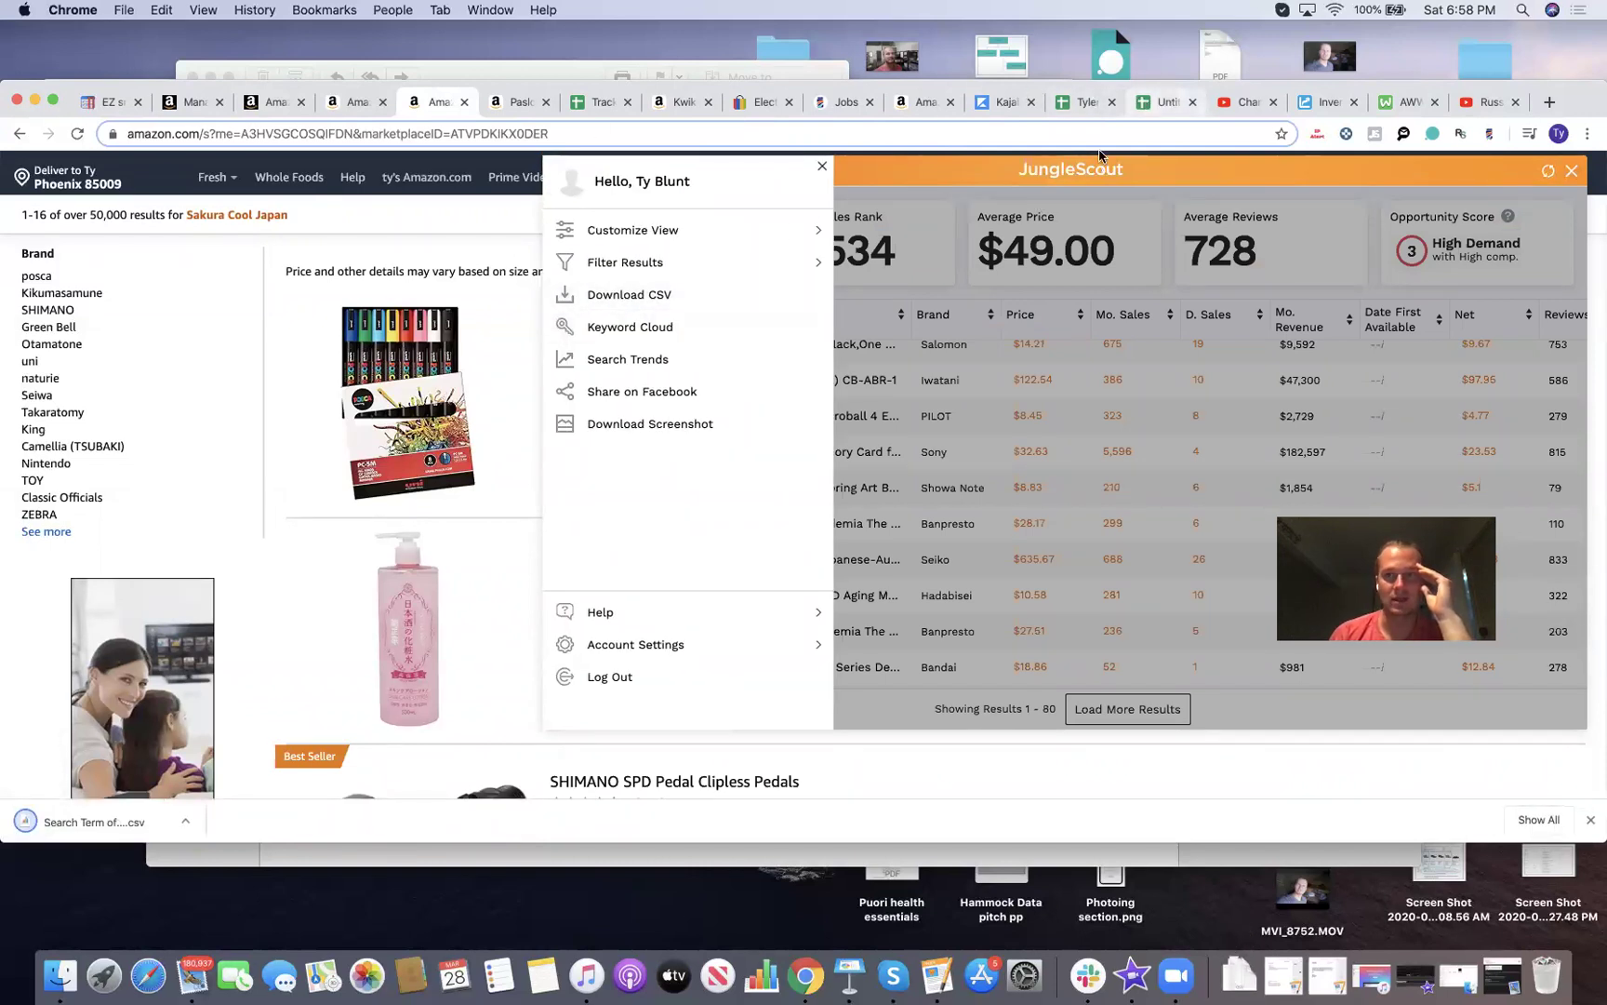
pyautogui.click(1153, 103)
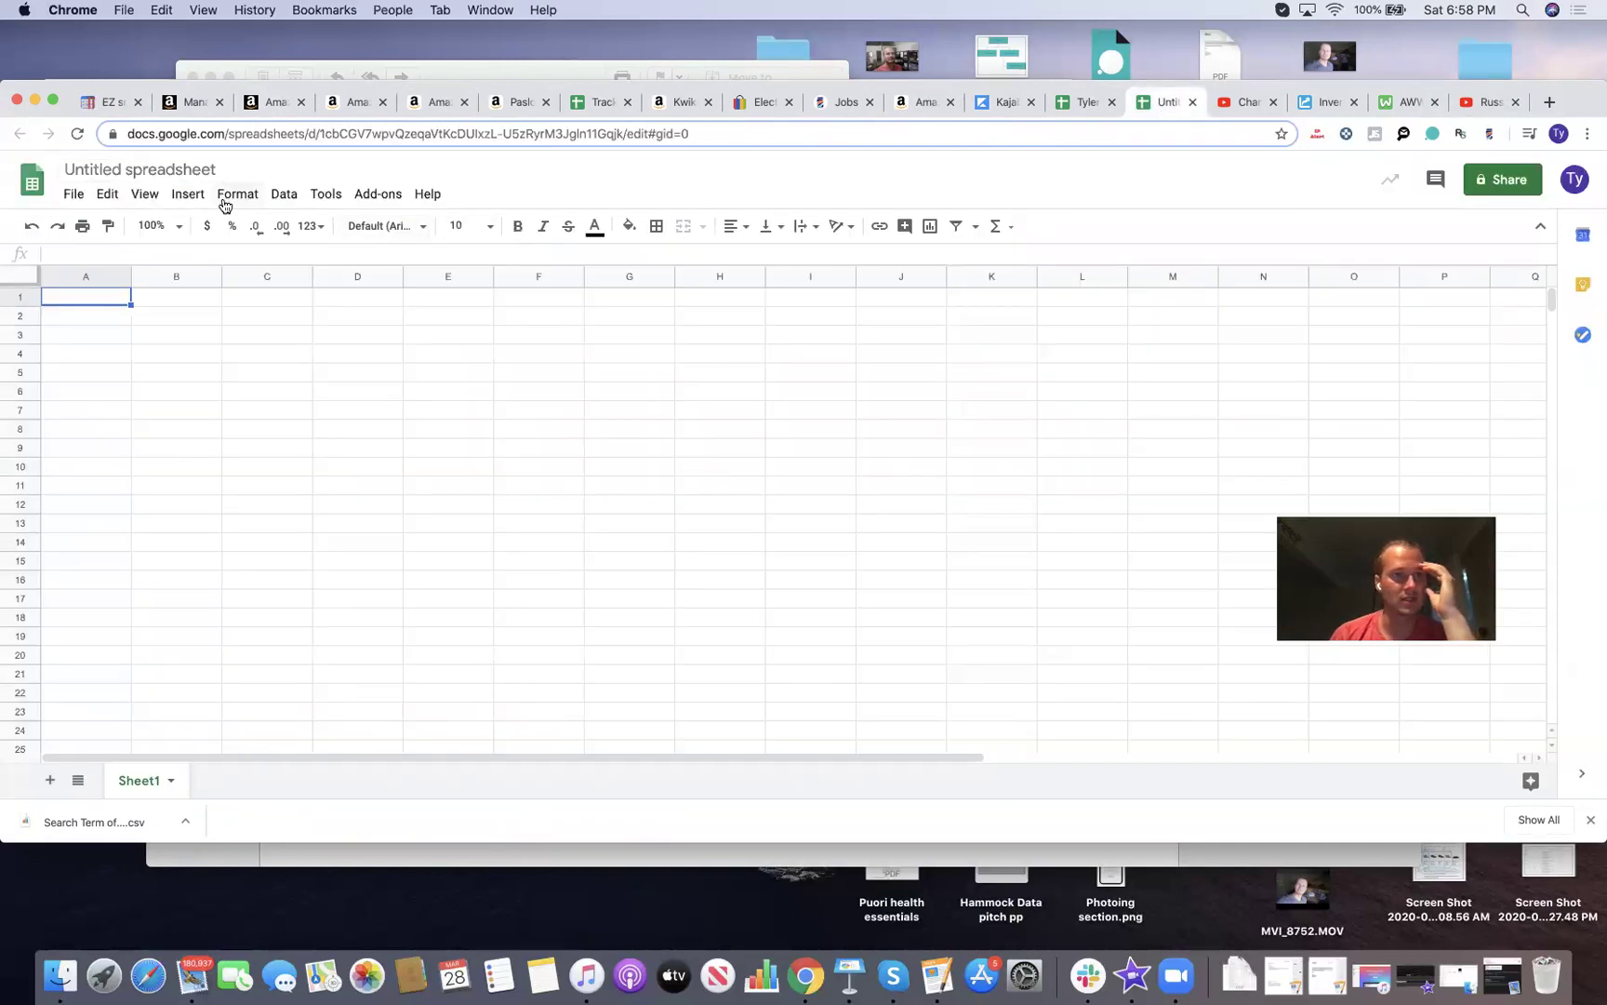
# - Import the downloaded Jungle Scout CSV, replacing the spreadsheet, and select the leading columns
pyautogui.click(108, 197)
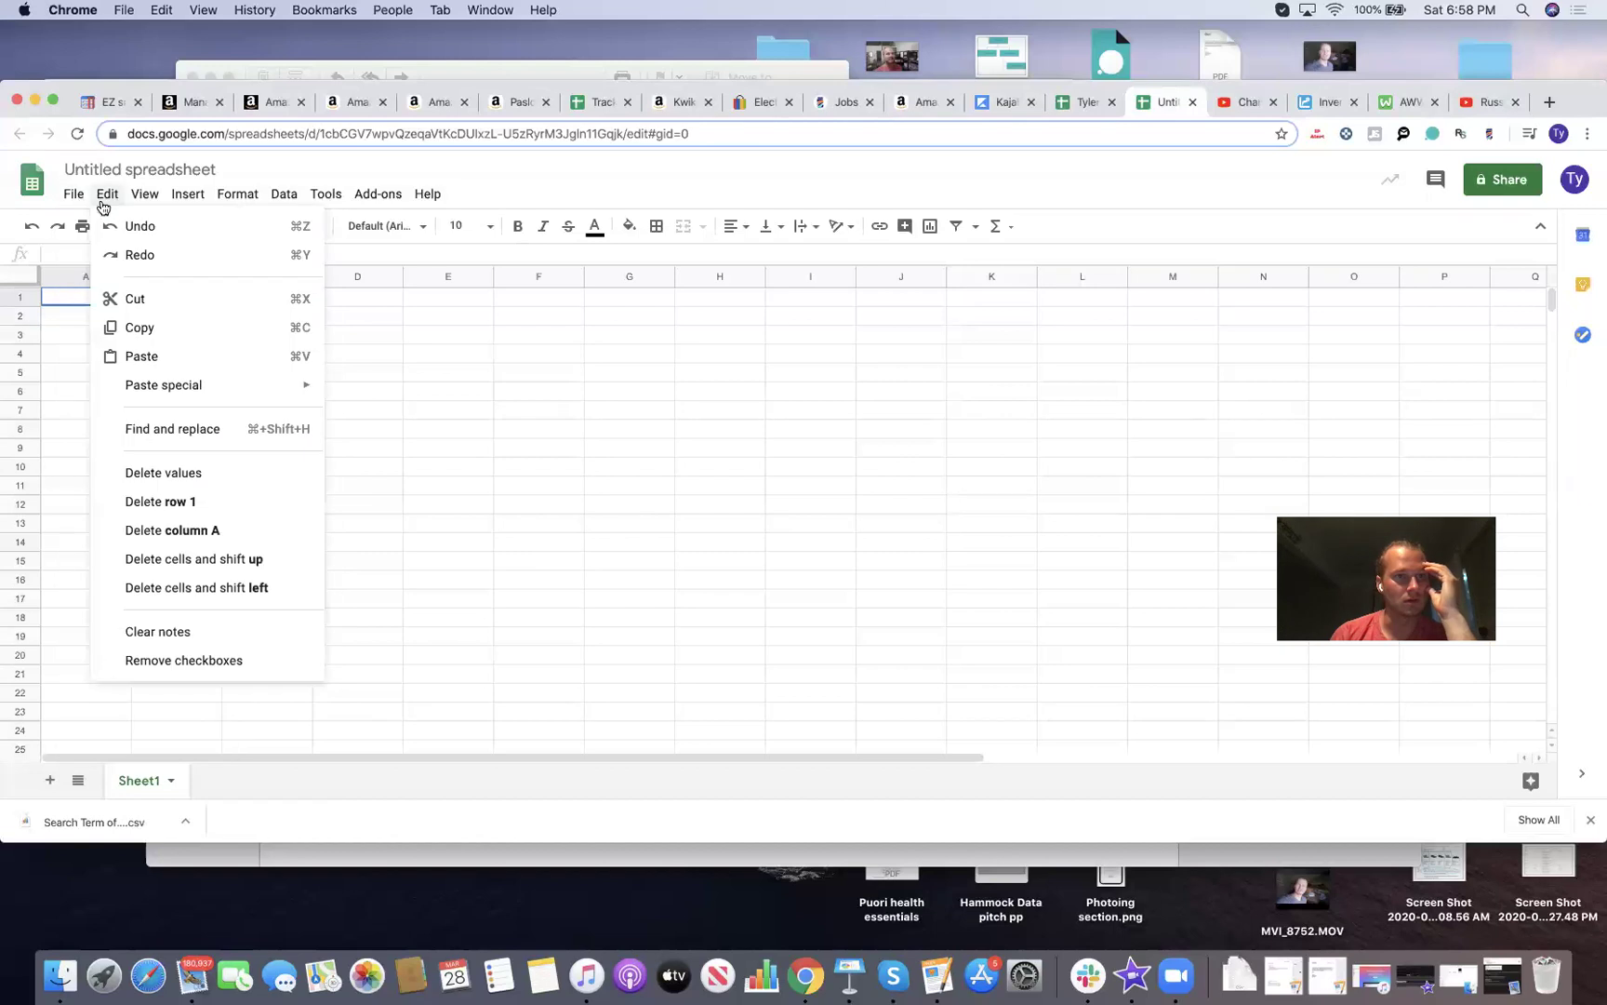
pyautogui.click(113, 325)
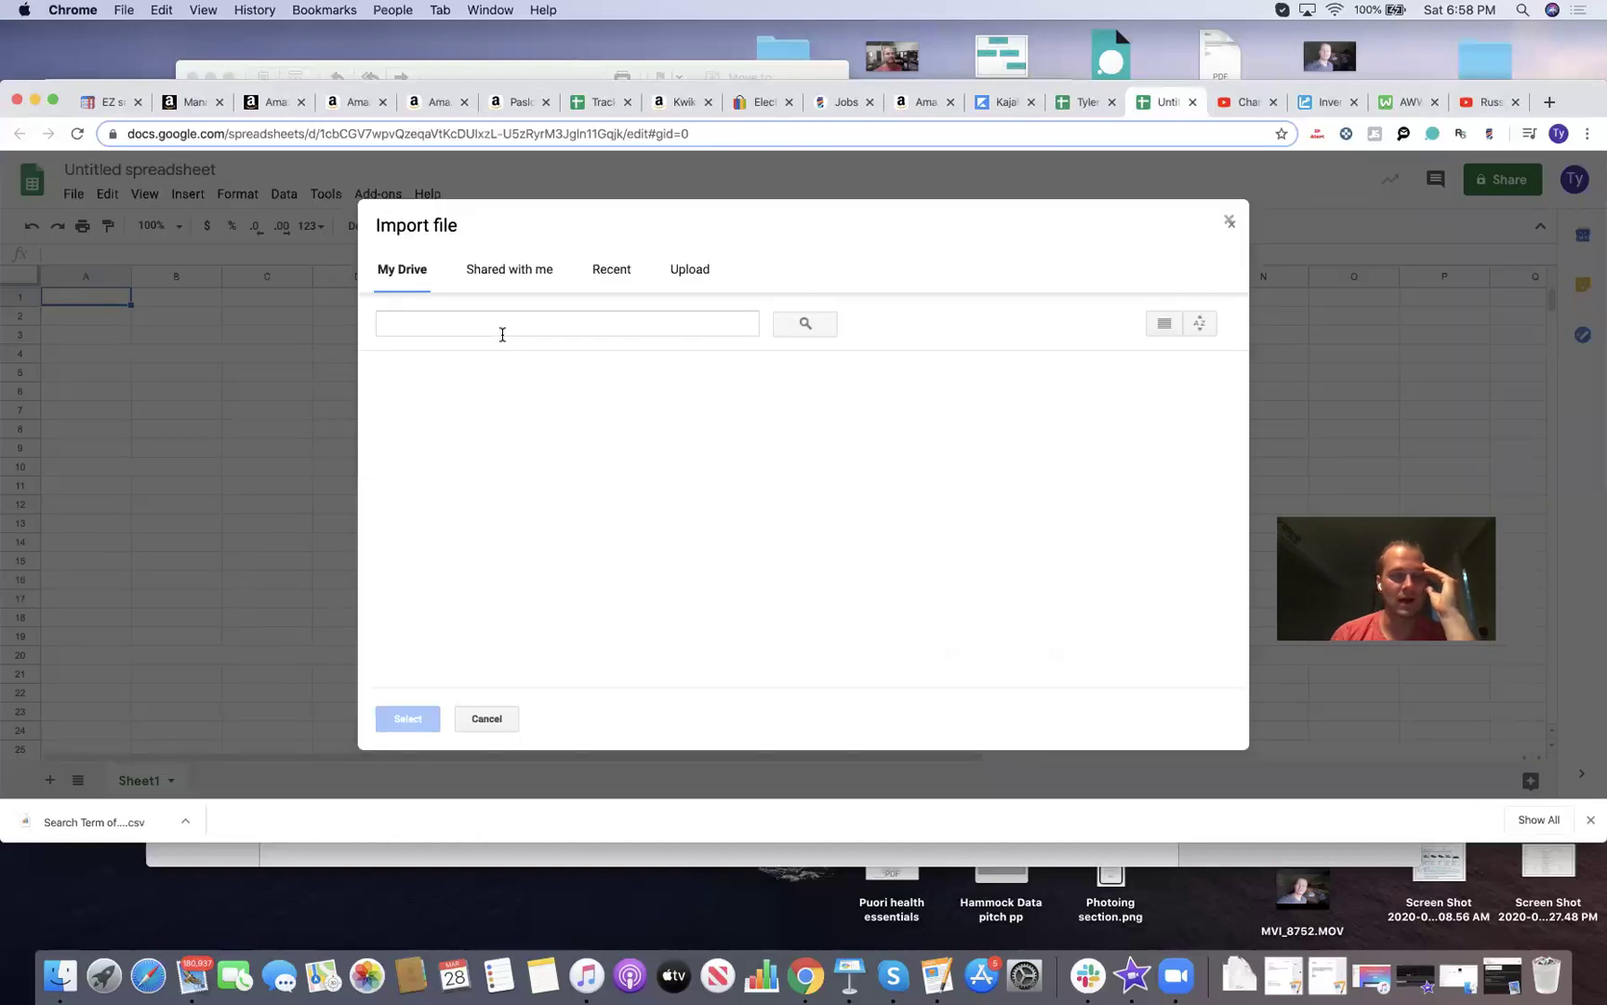
pyautogui.click(688, 270)
pyautogui.moveTo(93, 821); pyautogui.dragTo(977, 449)
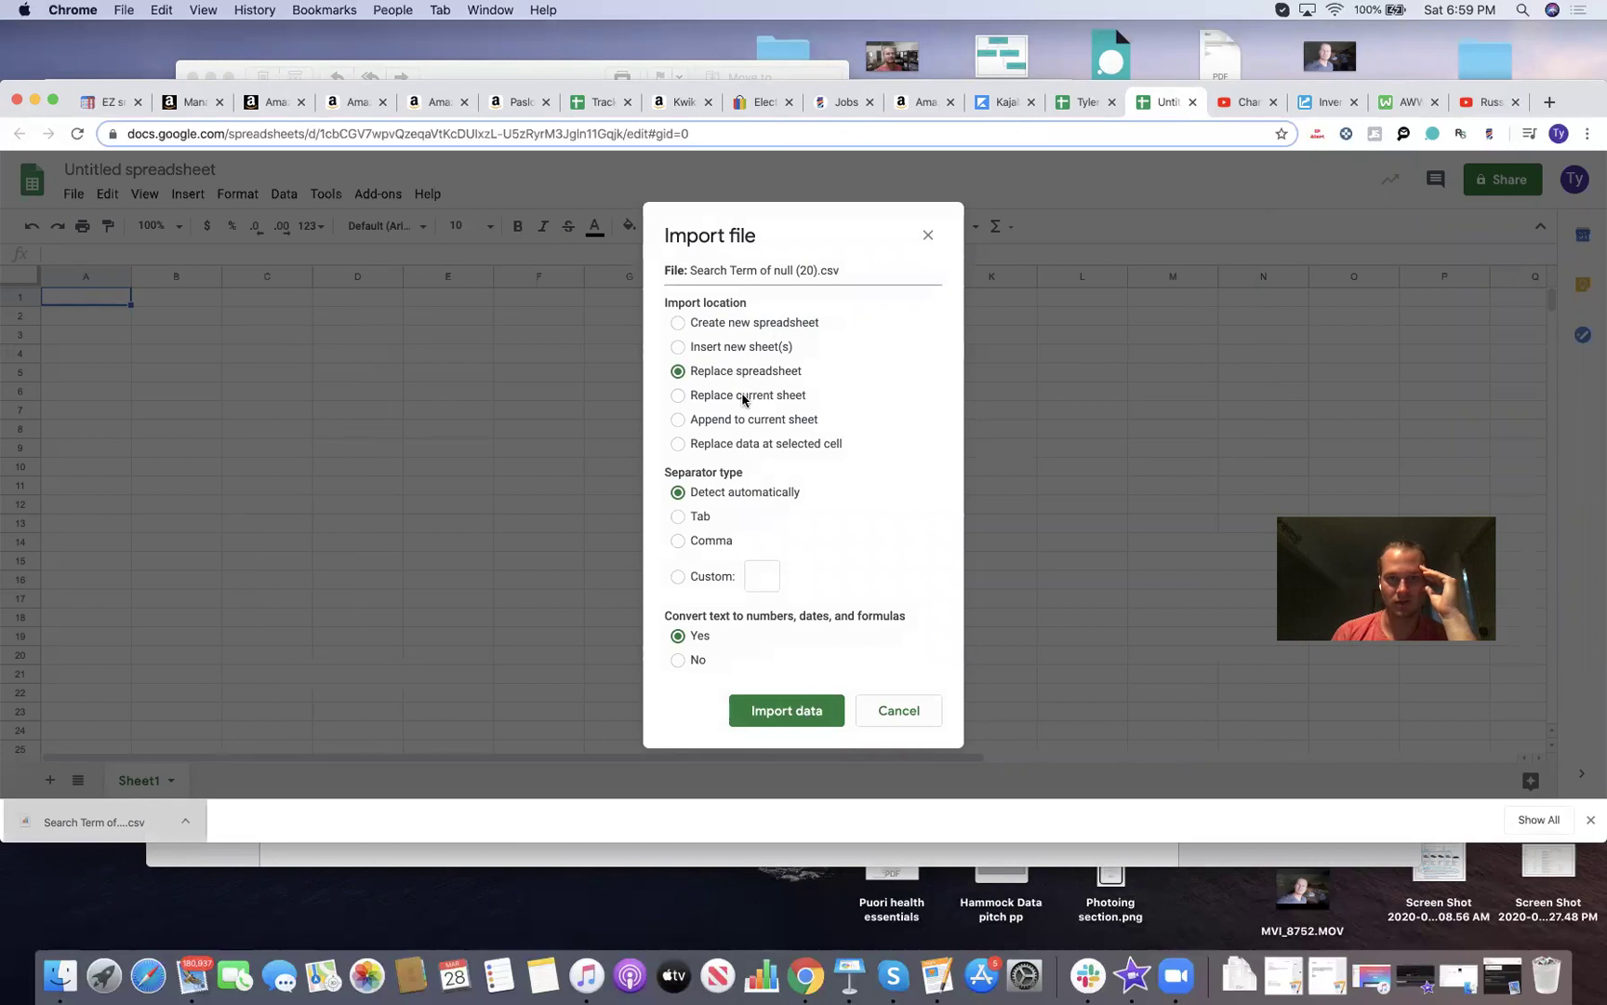
pyautogui.click(758, 707)
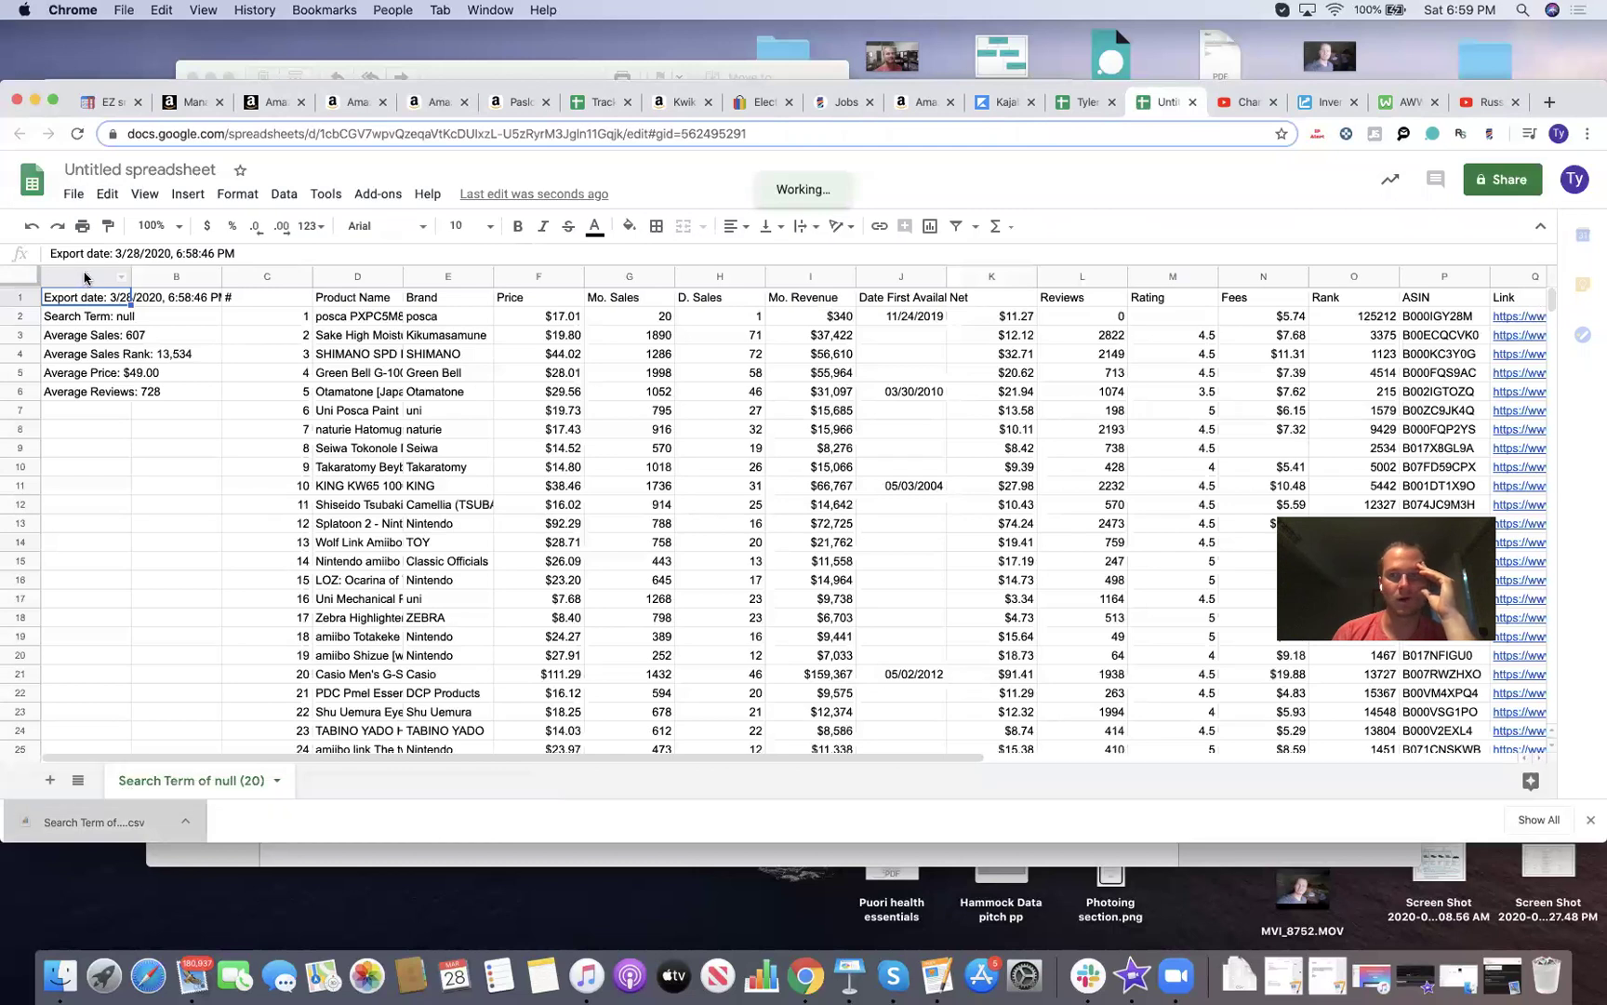
pyautogui.moveTo(85, 278); pyautogui.dragTo(1354, 358)
# - Clear columns A–O and the Link column, leaving only the ASIN data
pyautogui.press('Delete')
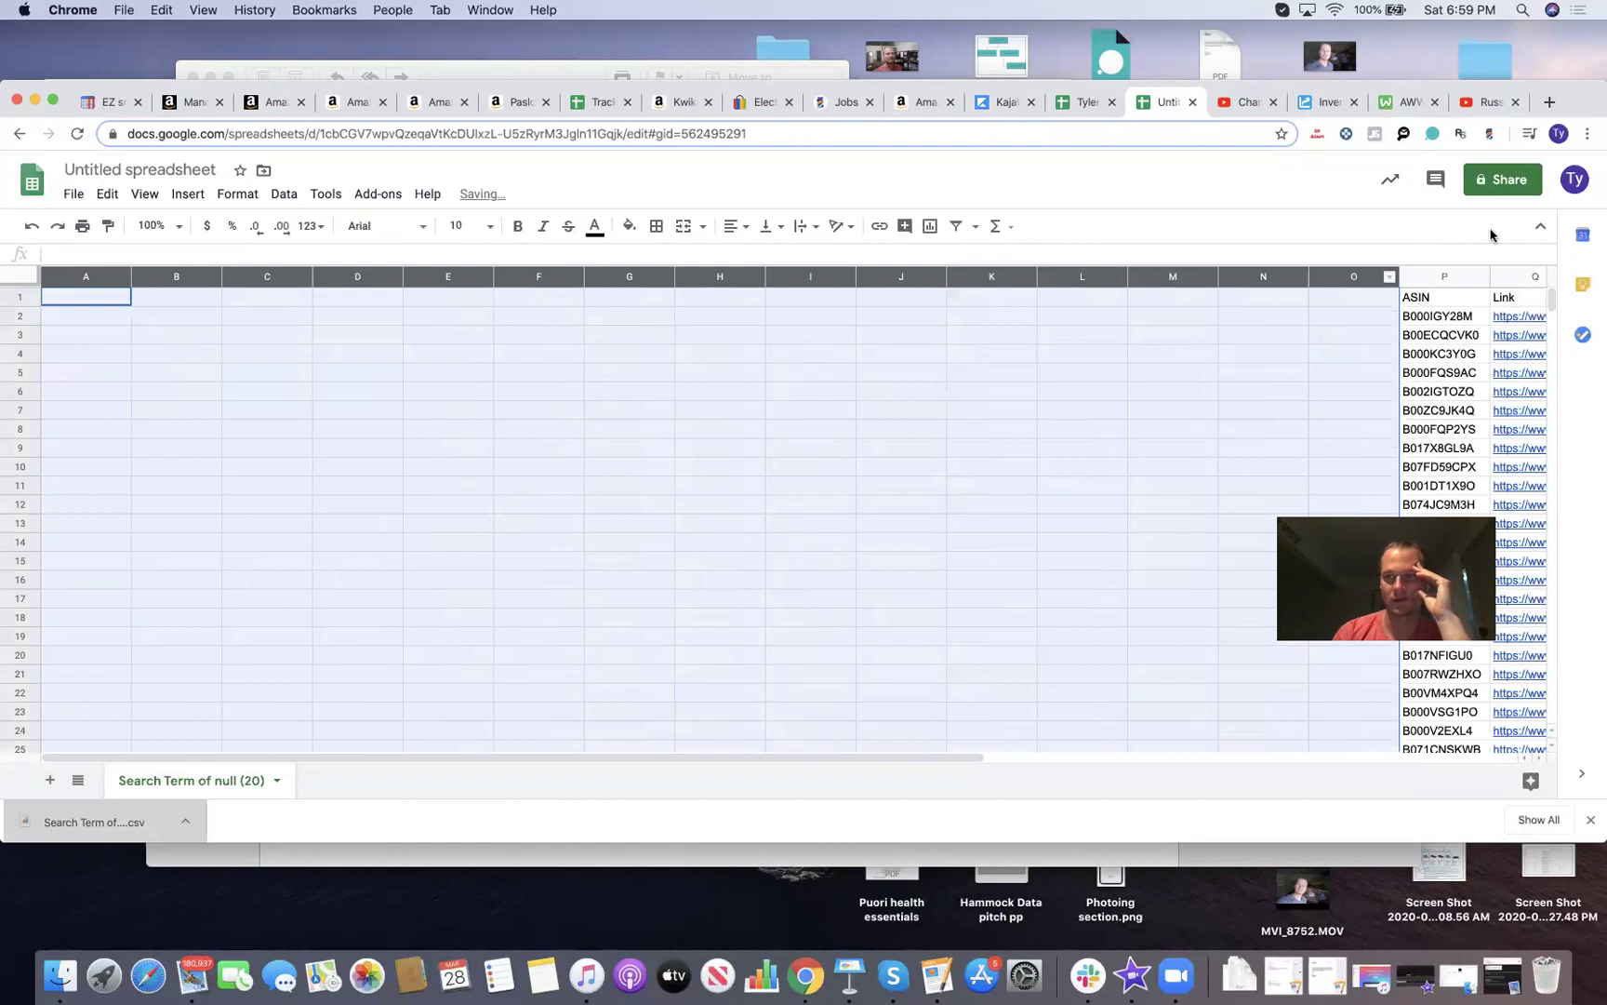
pyautogui.click(1512, 277)
pyautogui.press('Delete')
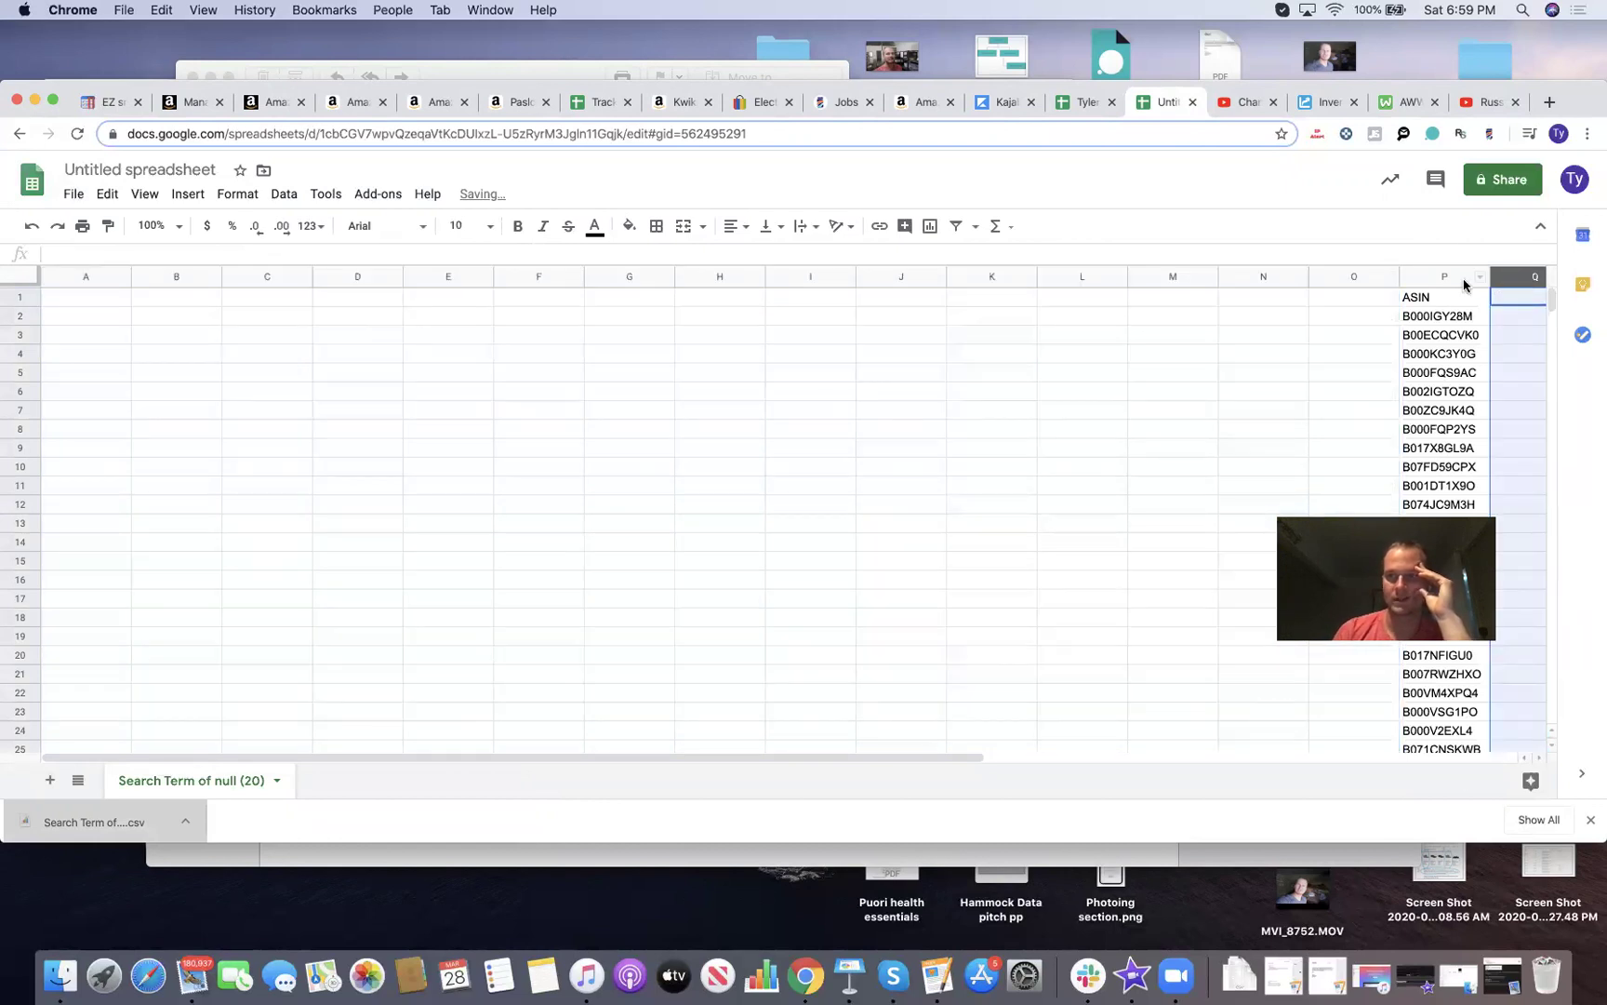
# - Move the ASIN column into column A
pyautogui.click(1463, 279)
pyautogui.moveTo(1463, 279); pyautogui.dragTo(43, 247)
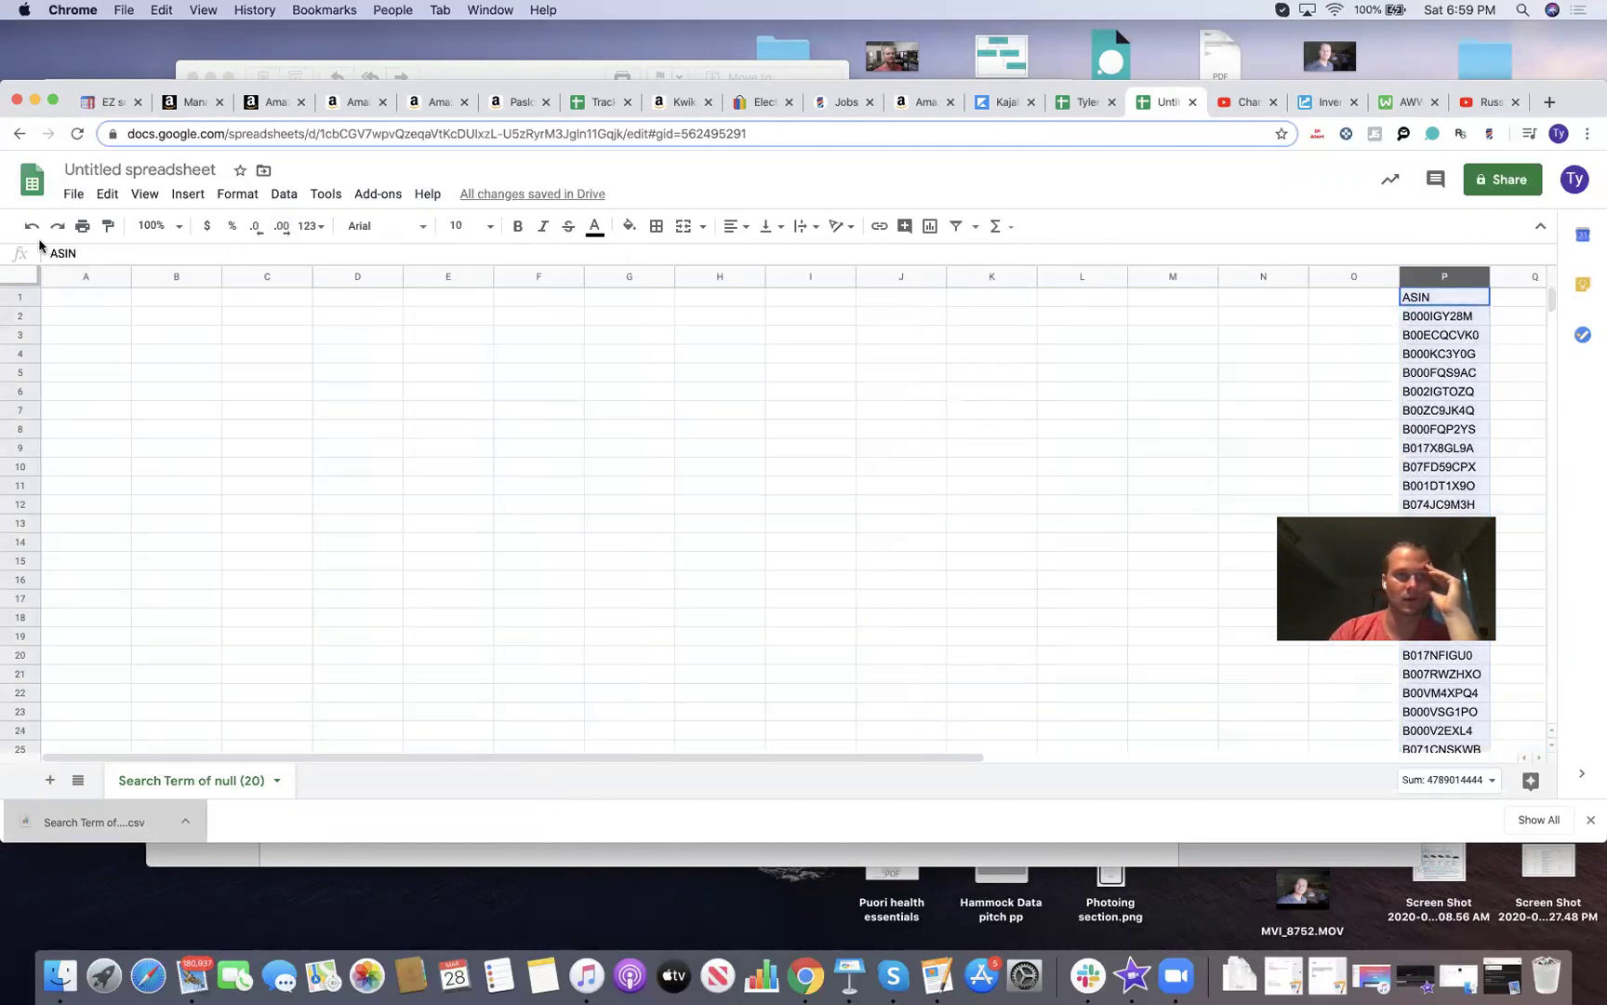
pyautogui.click(1446, 276)
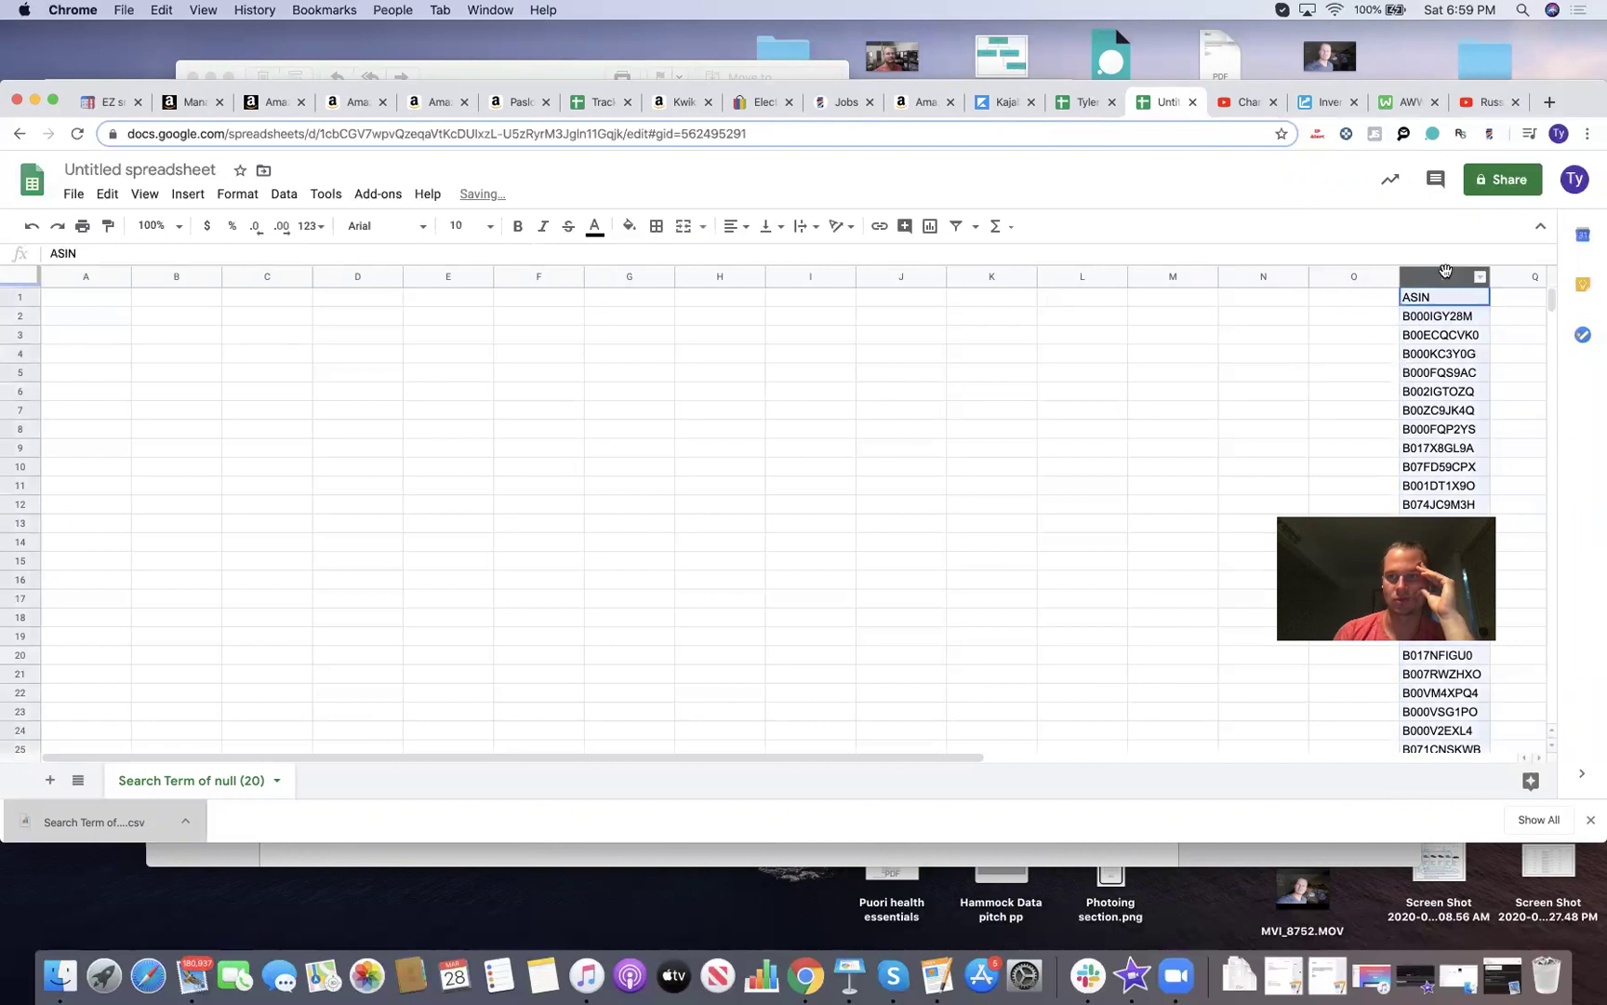
pyautogui.moveTo(1446, 272); pyautogui.dragTo(58, 72)
pyautogui.click(63, 296)
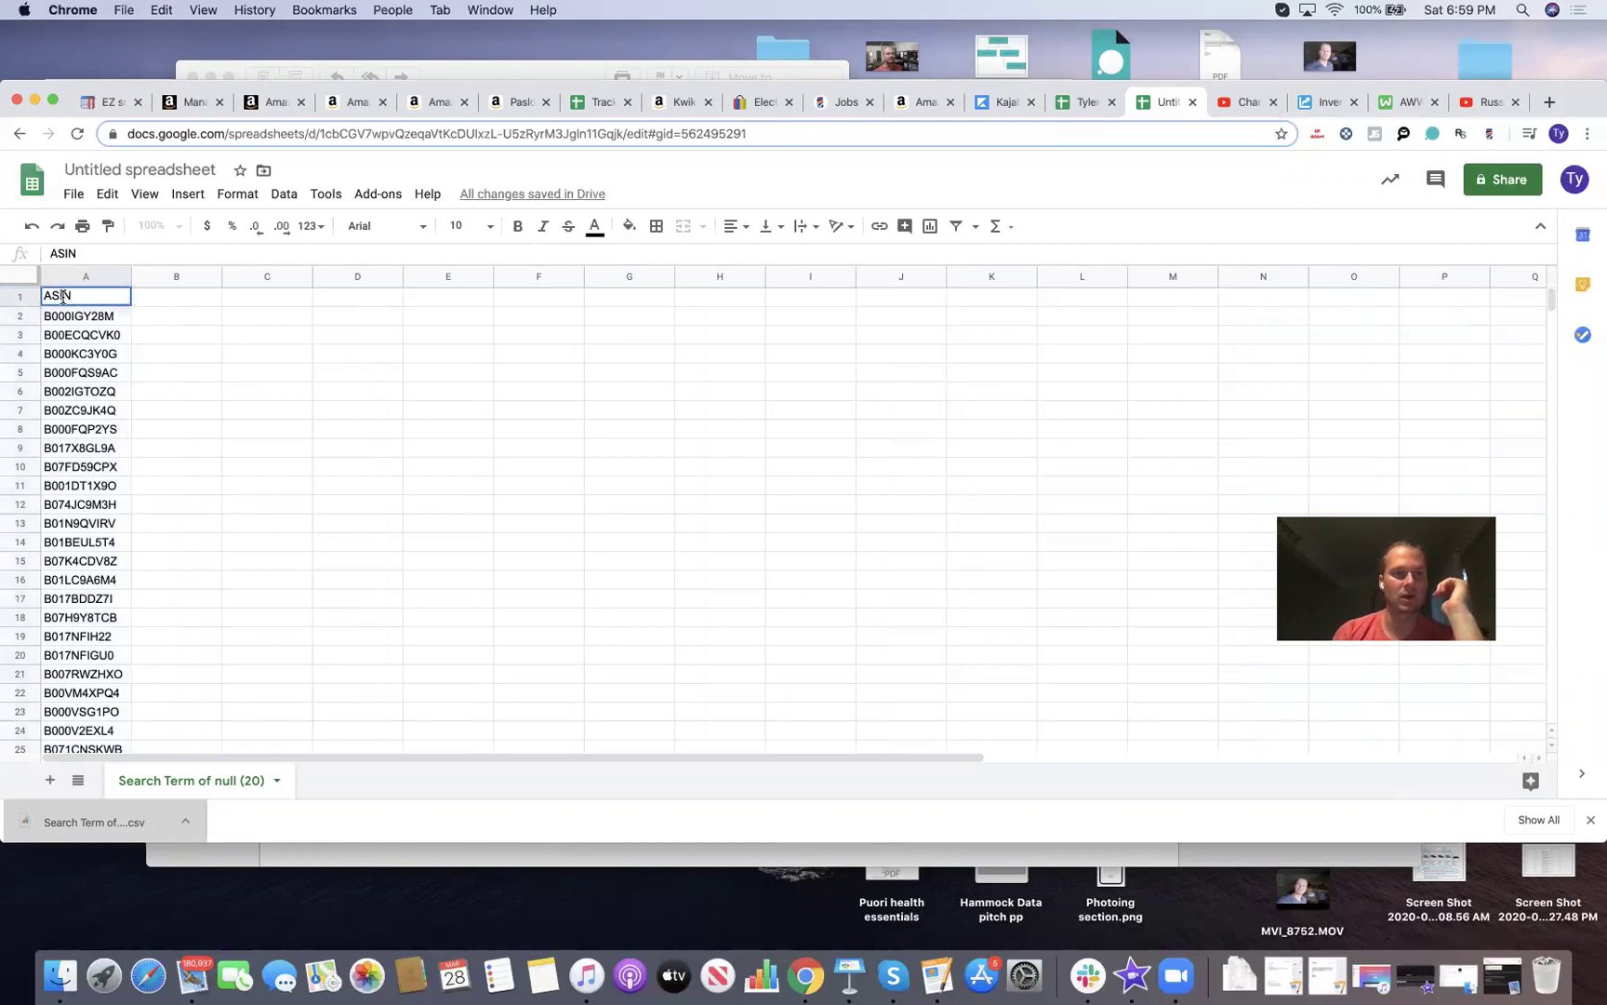
pyautogui.click(149, 355)
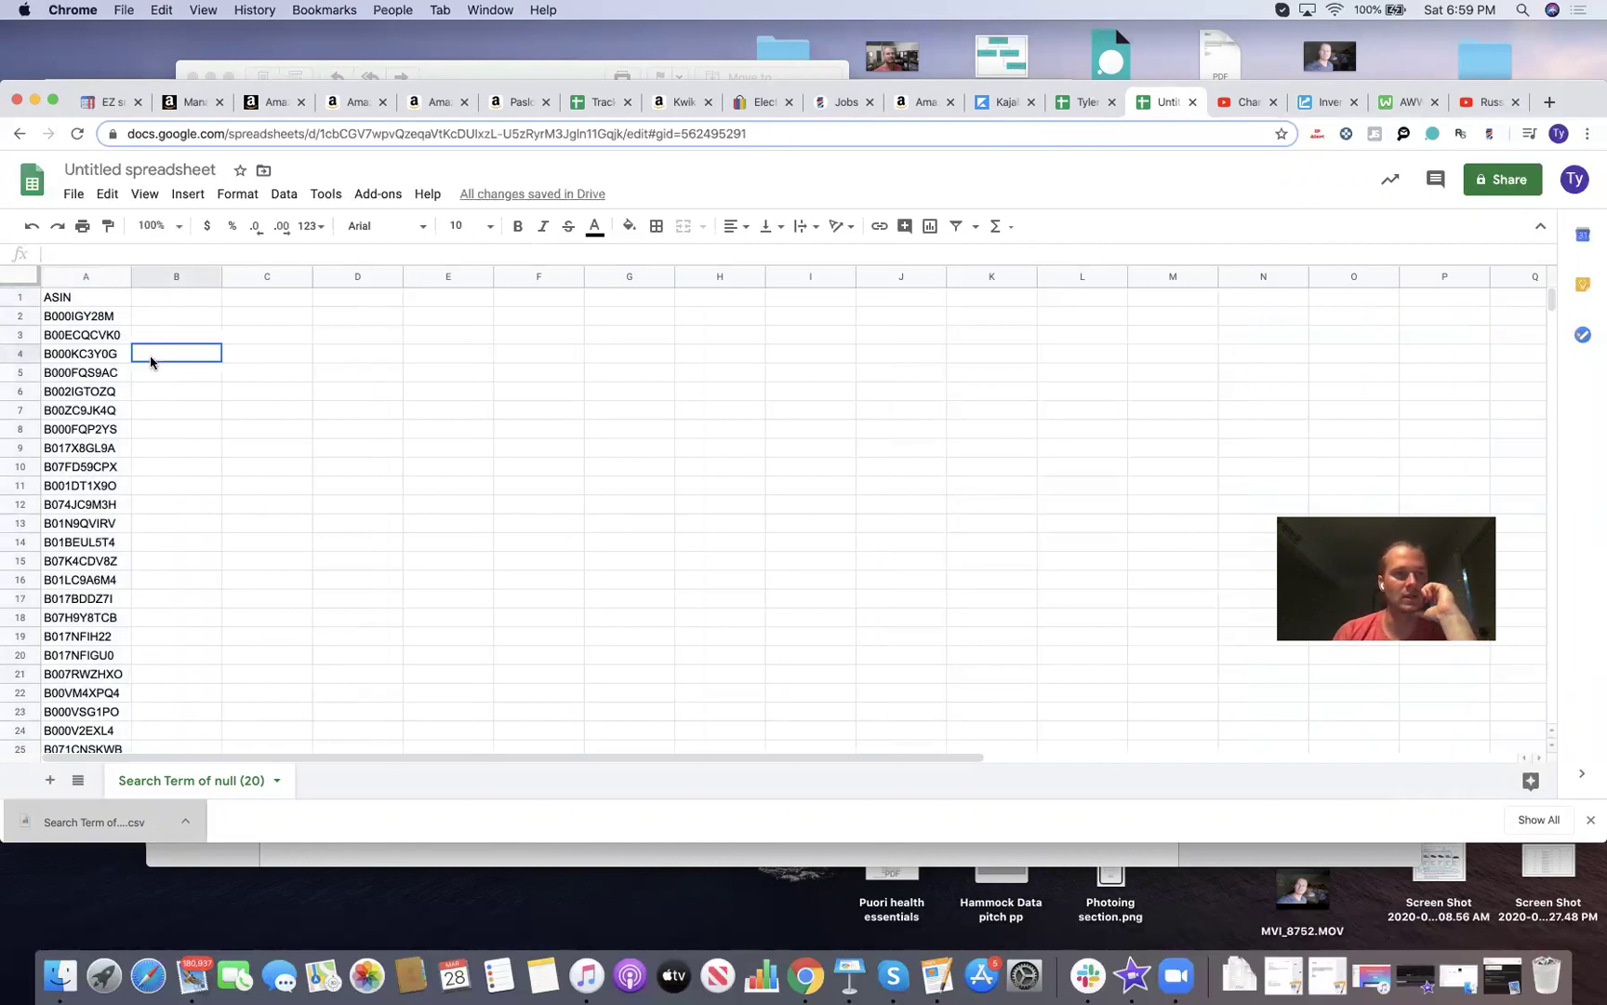
# - Rename the spreadsheet to 'hghghghg'
pyautogui.click(120, 170)
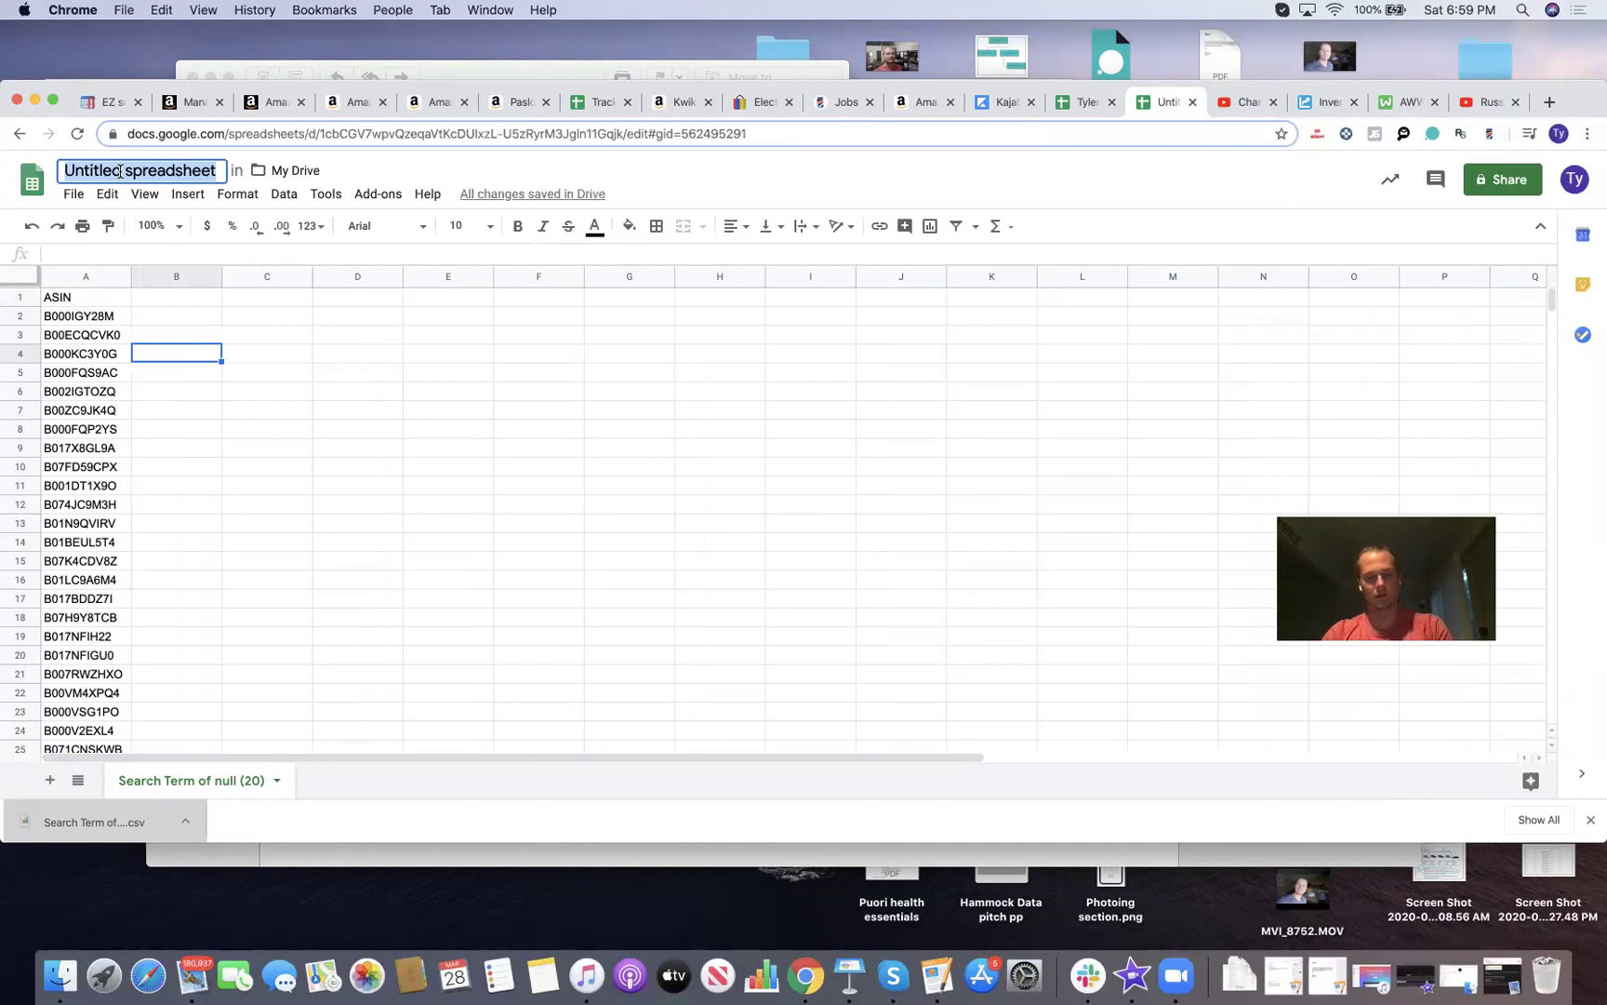
pyautogui.write('hghghghg')
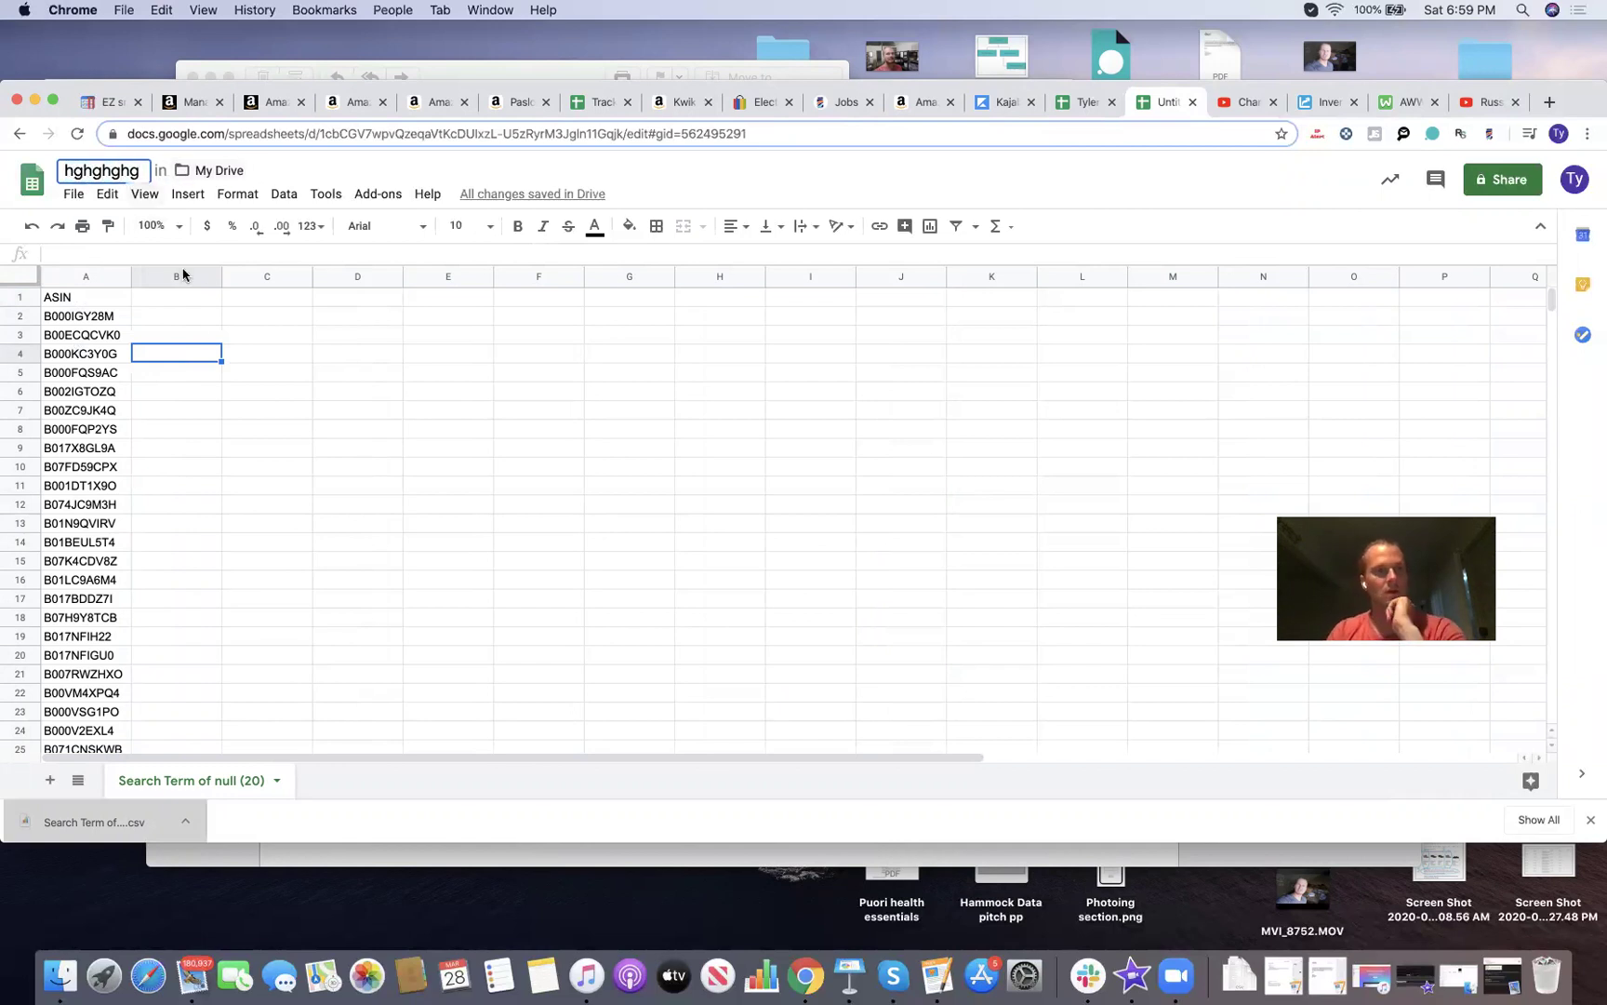
pyautogui.click(202, 372)
# - Download the current sheet as a comma-separated values (.csv) file
pyautogui.click(74, 193)
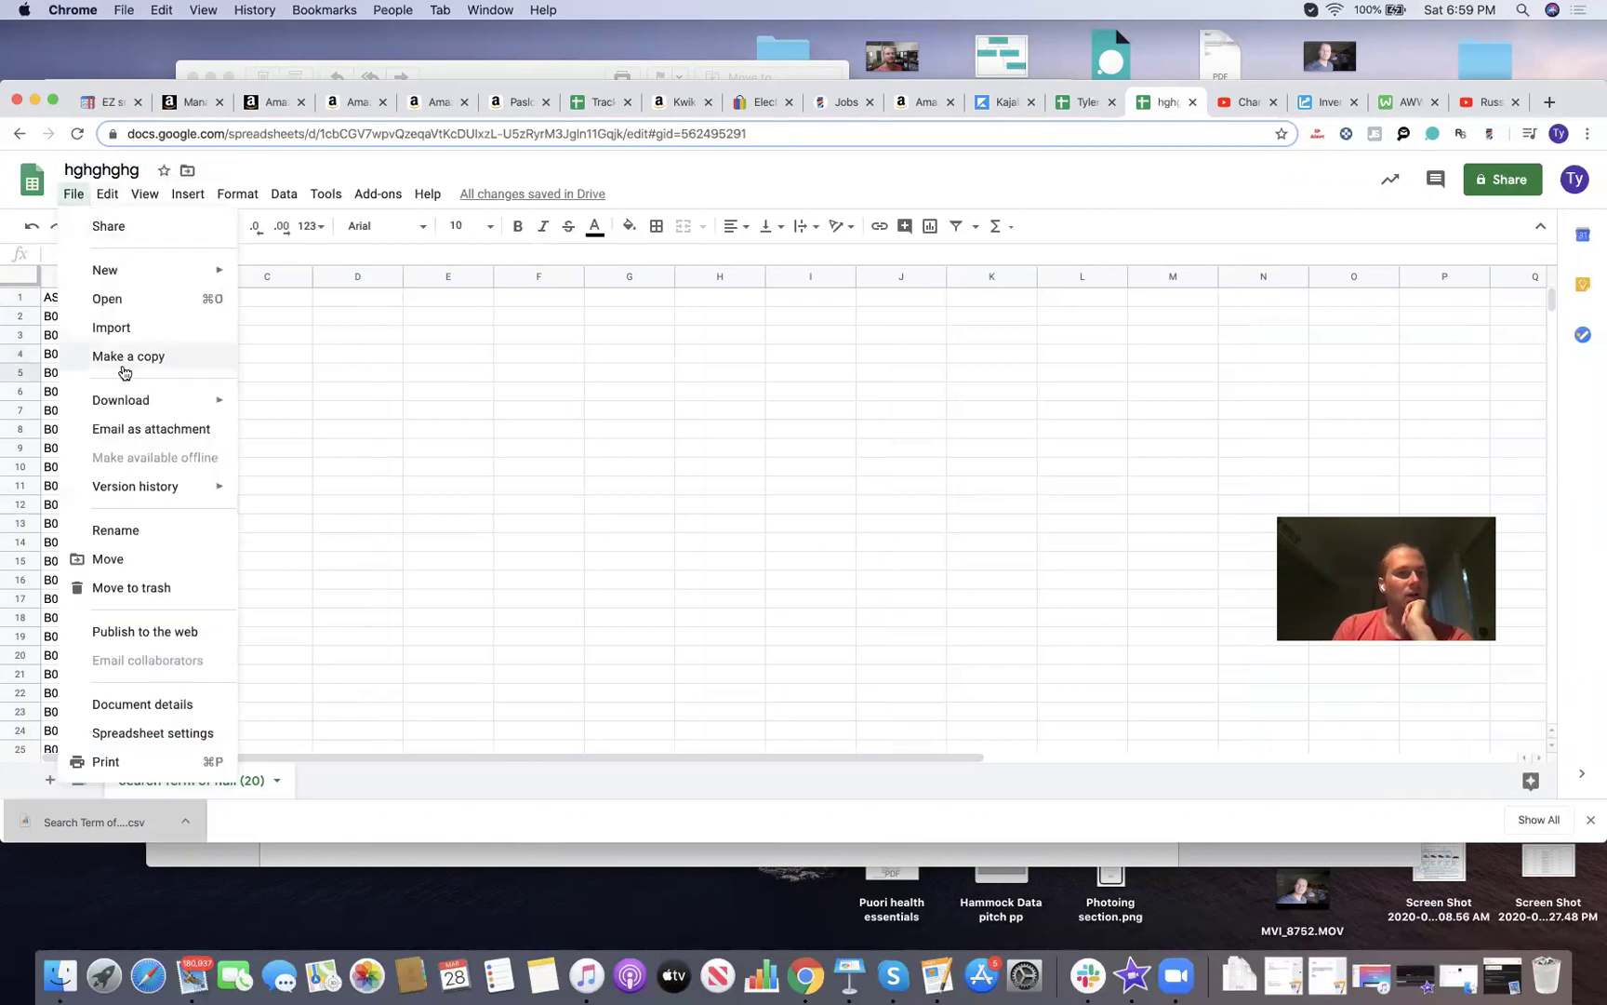
pyautogui.moveTo(122, 400)
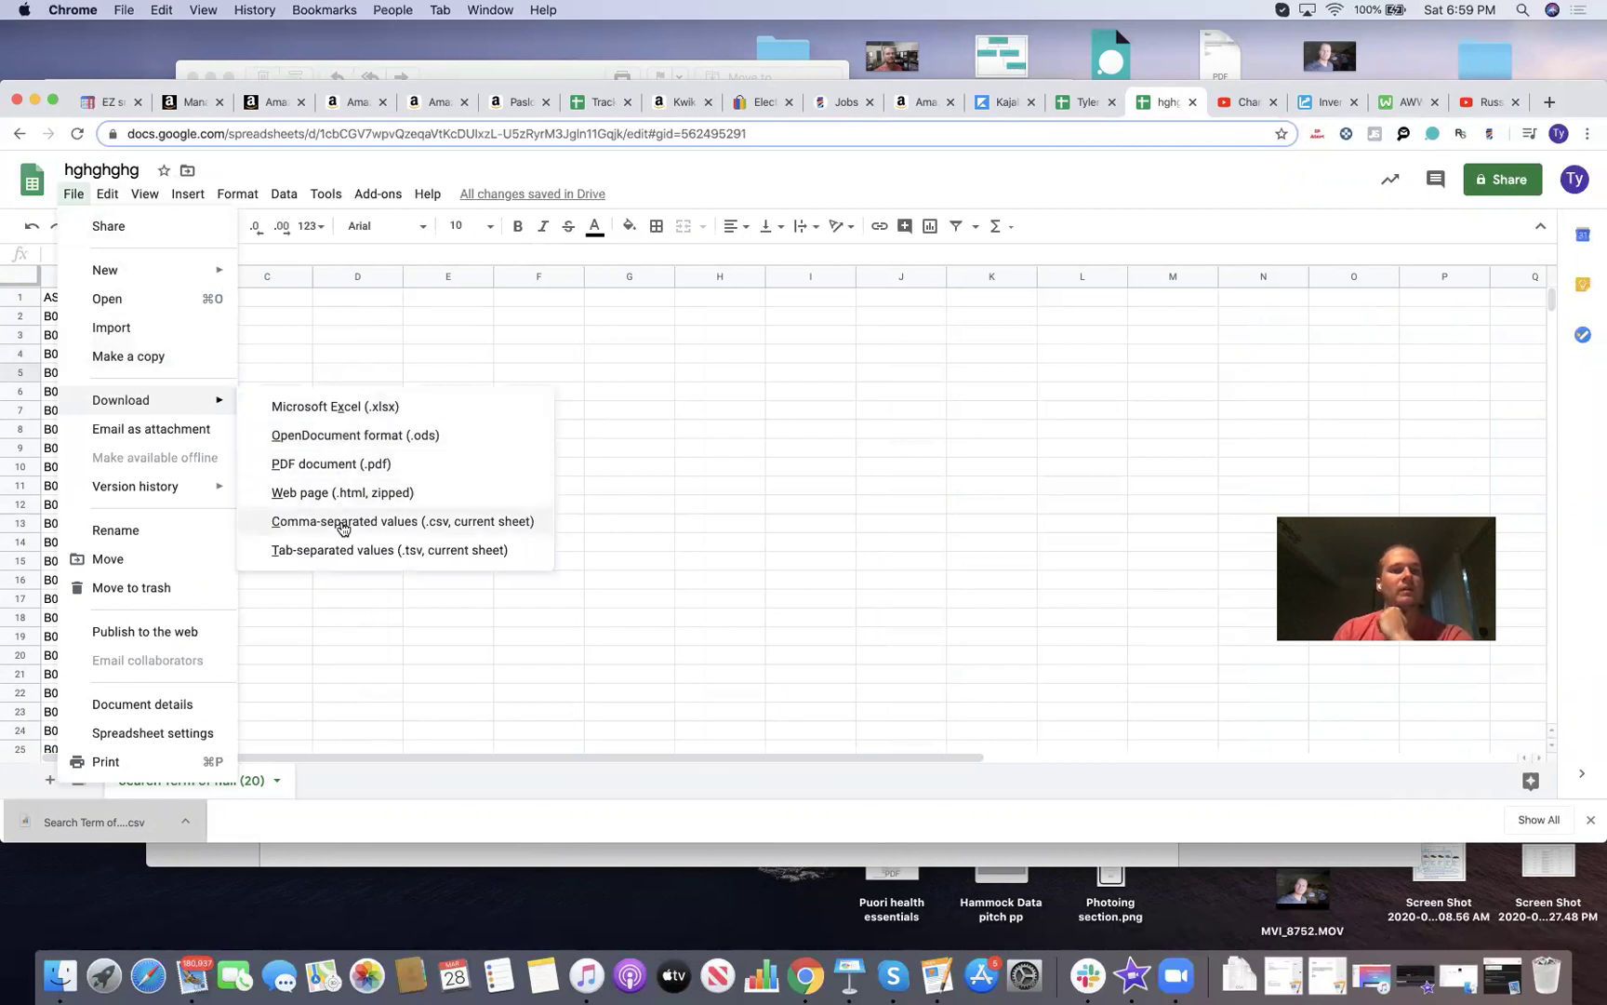
pyautogui.click(439, 527)
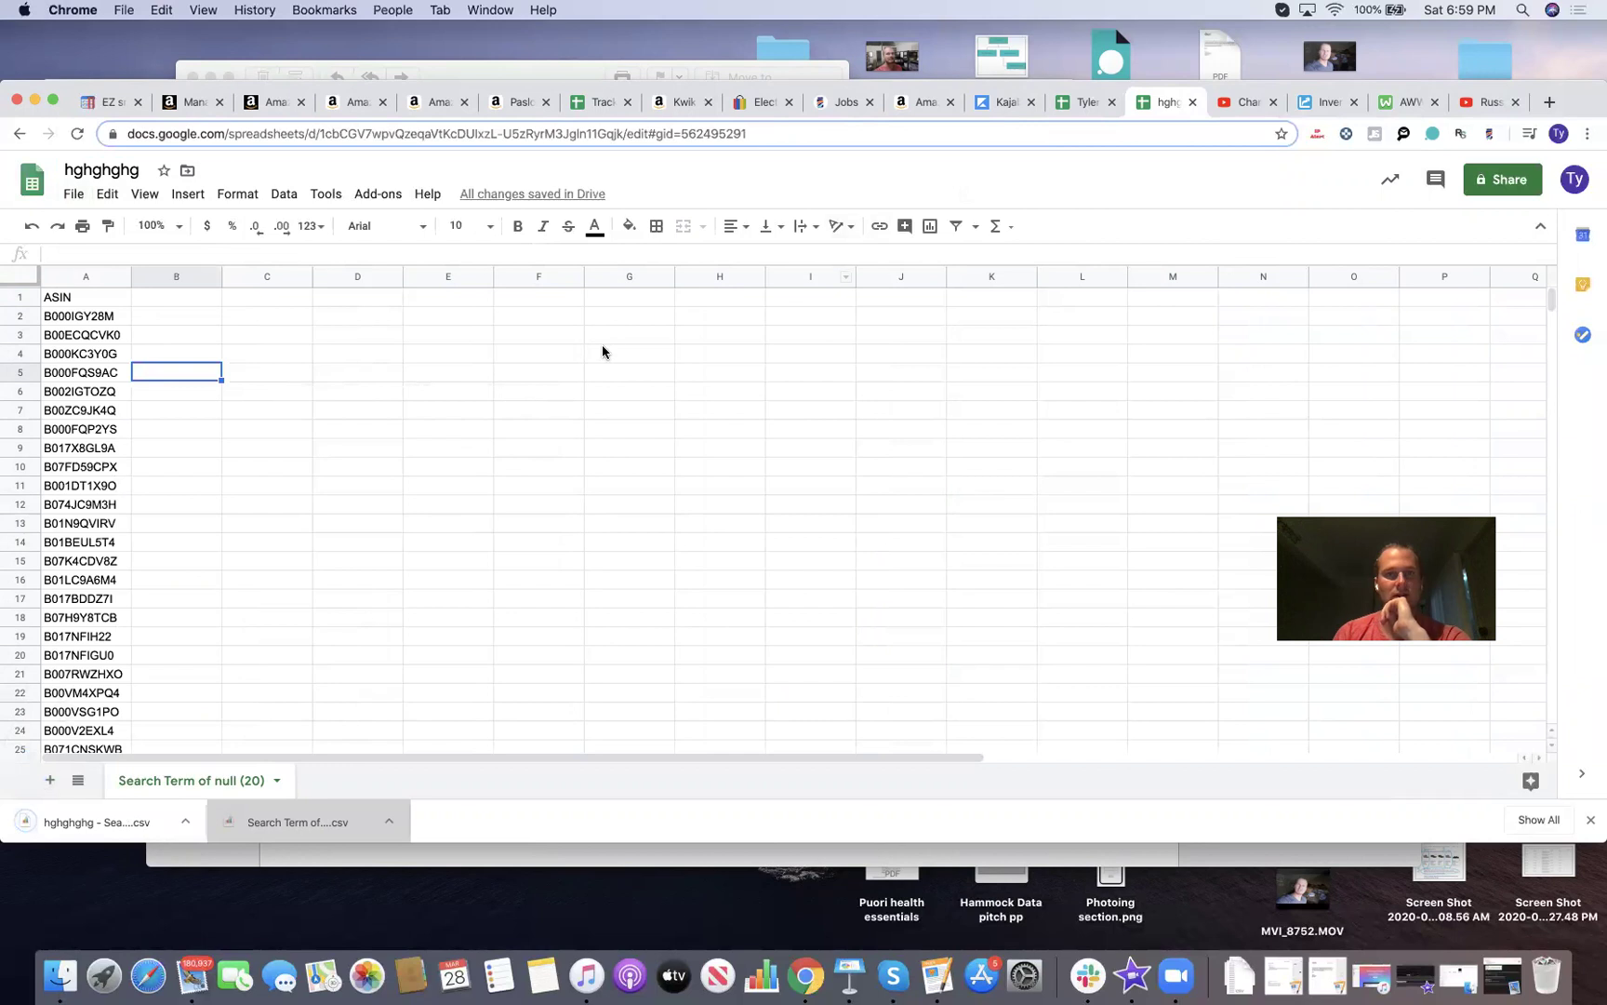
# - In LacROI settings, create and save a new active group named 'Japan one'
pyautogui.click(762, 101)
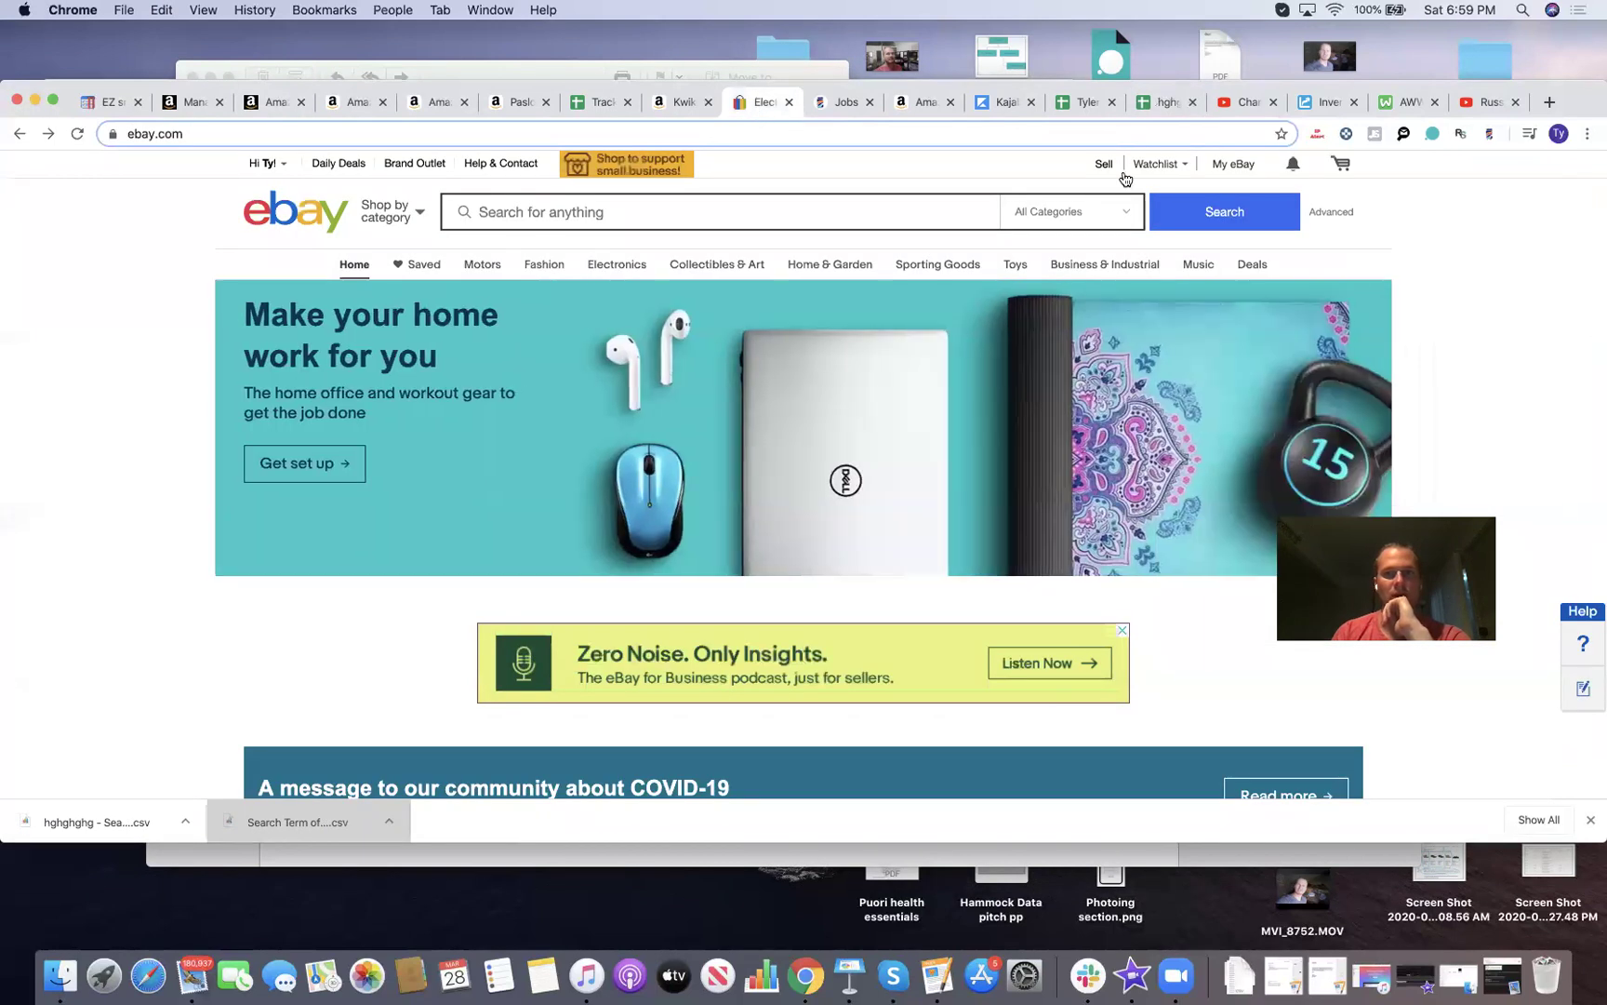
pyautogui.click(1491, 138)
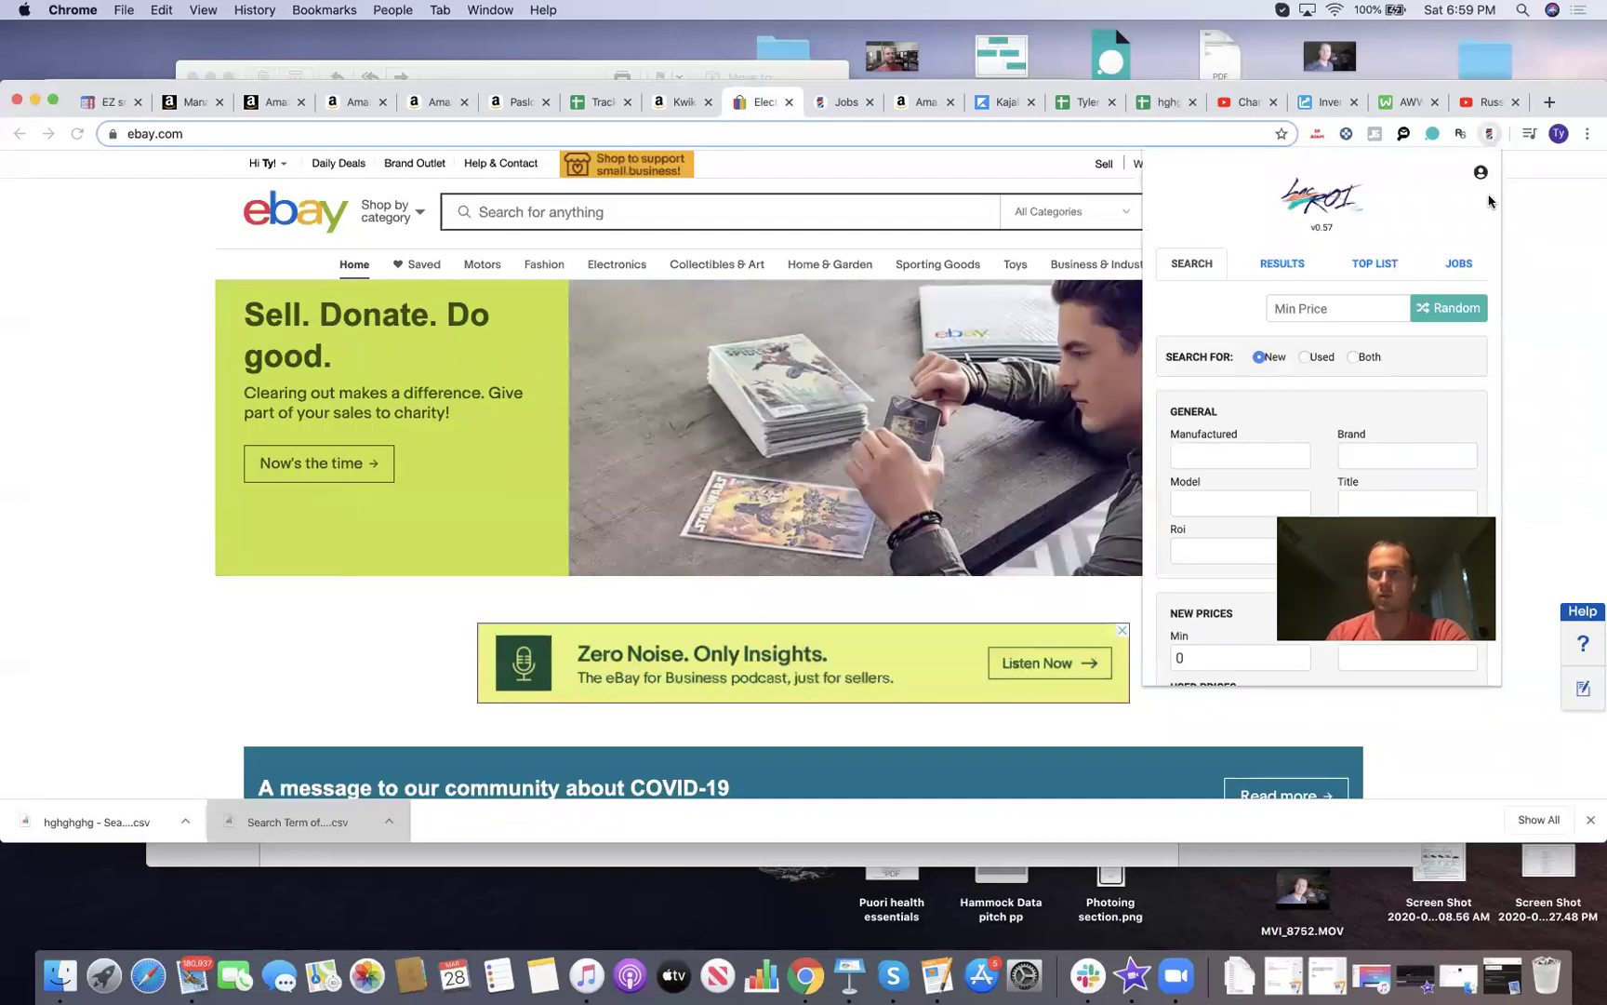
pyautogui.click(1483, 175)
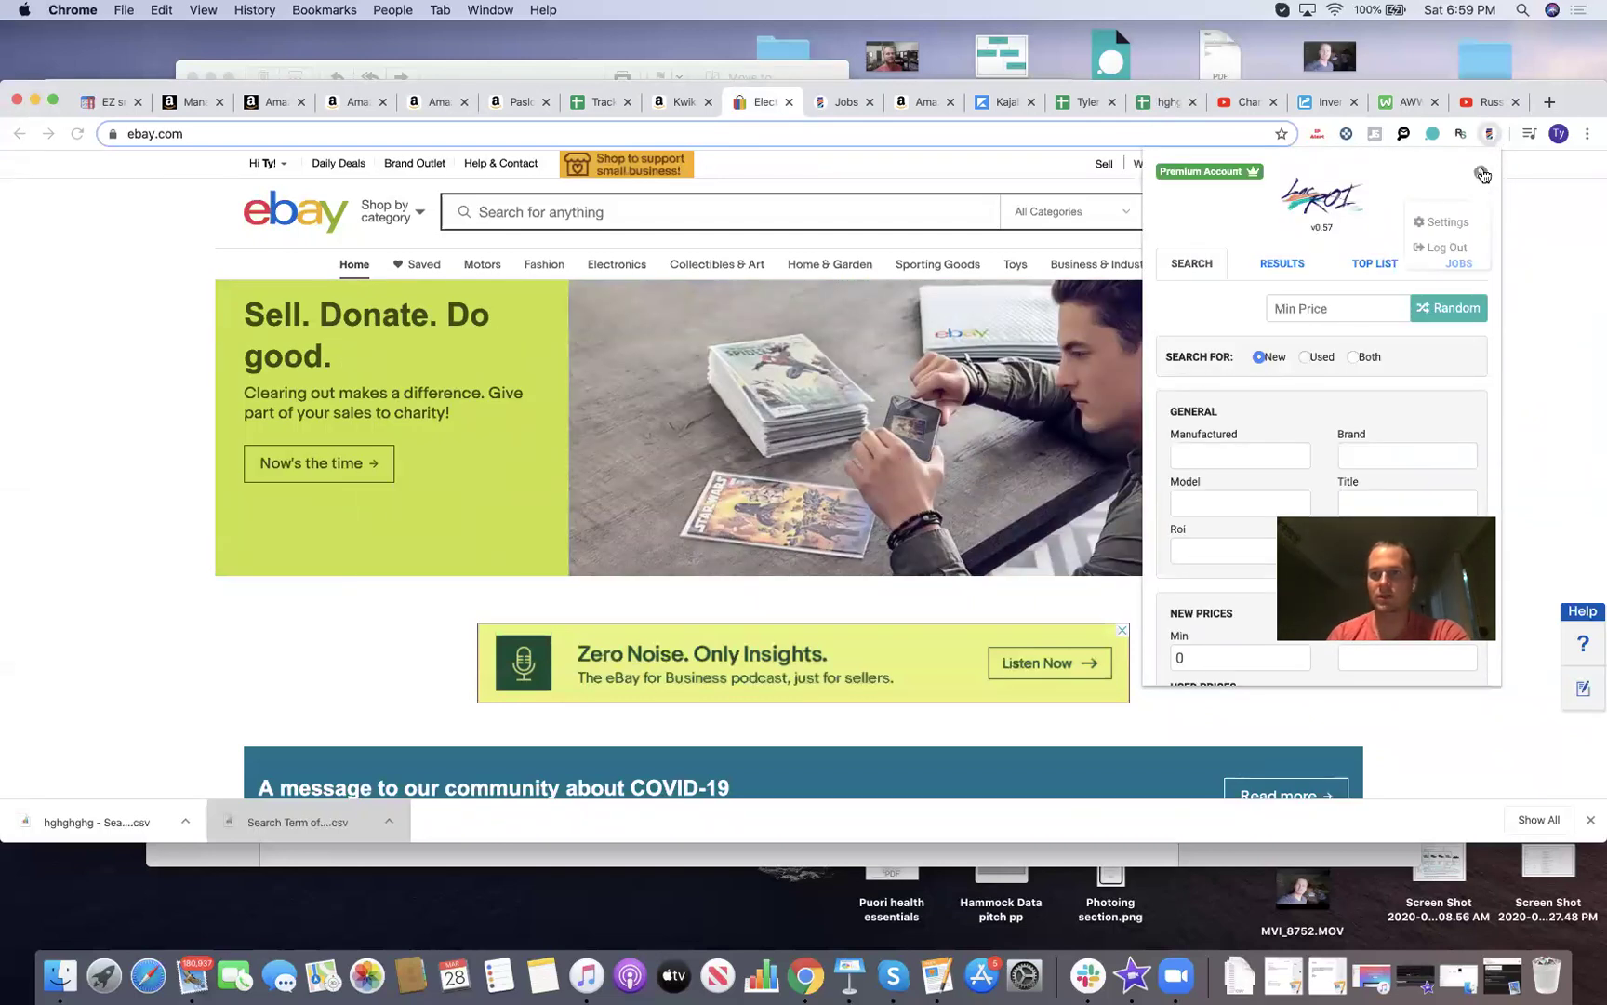
pyautogui.click(1450, 218)
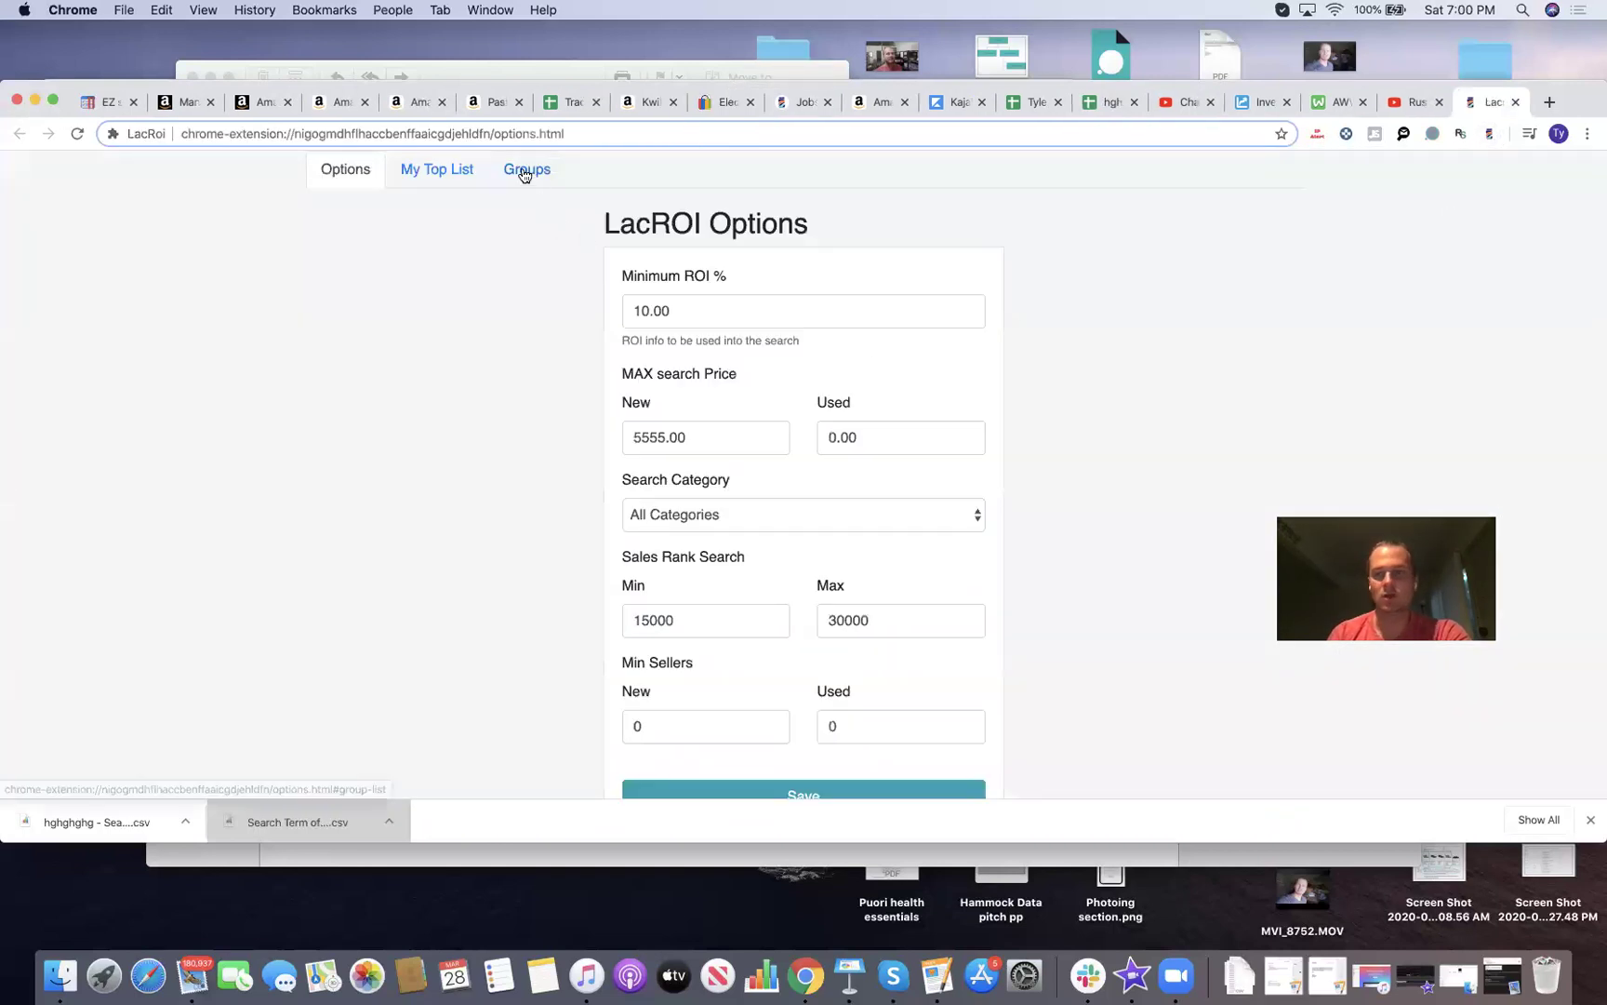
pyautogui.click(524, 172)
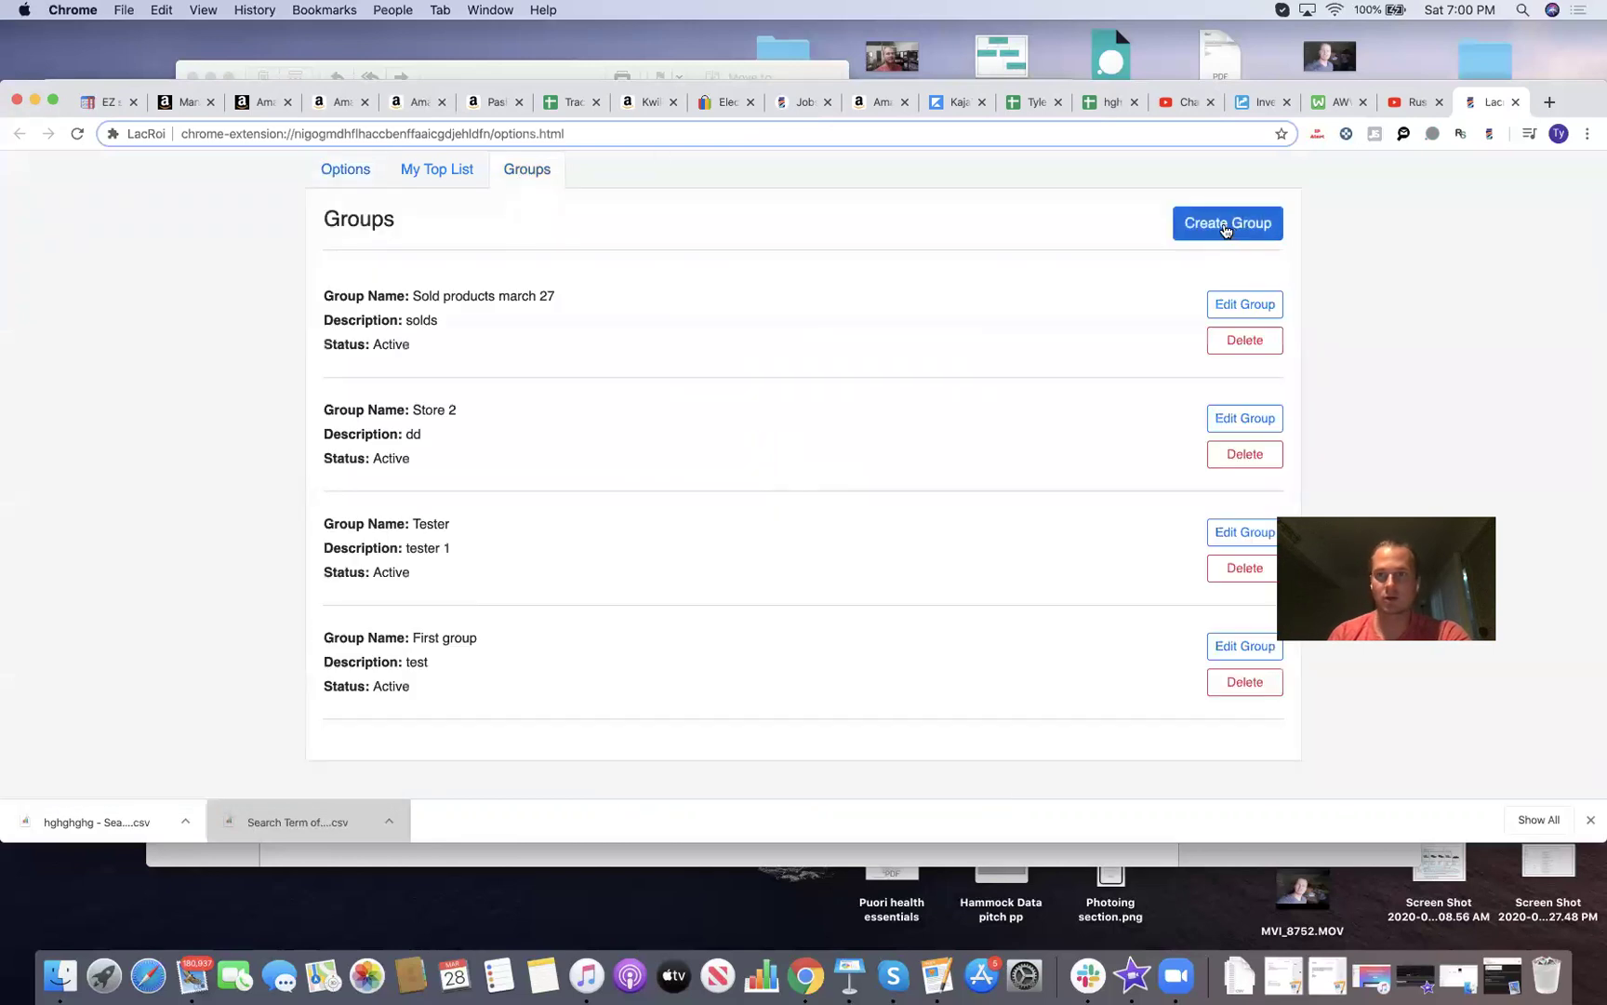
pyautogui.click(1216, 224)
pyautogui.click(645, 298)
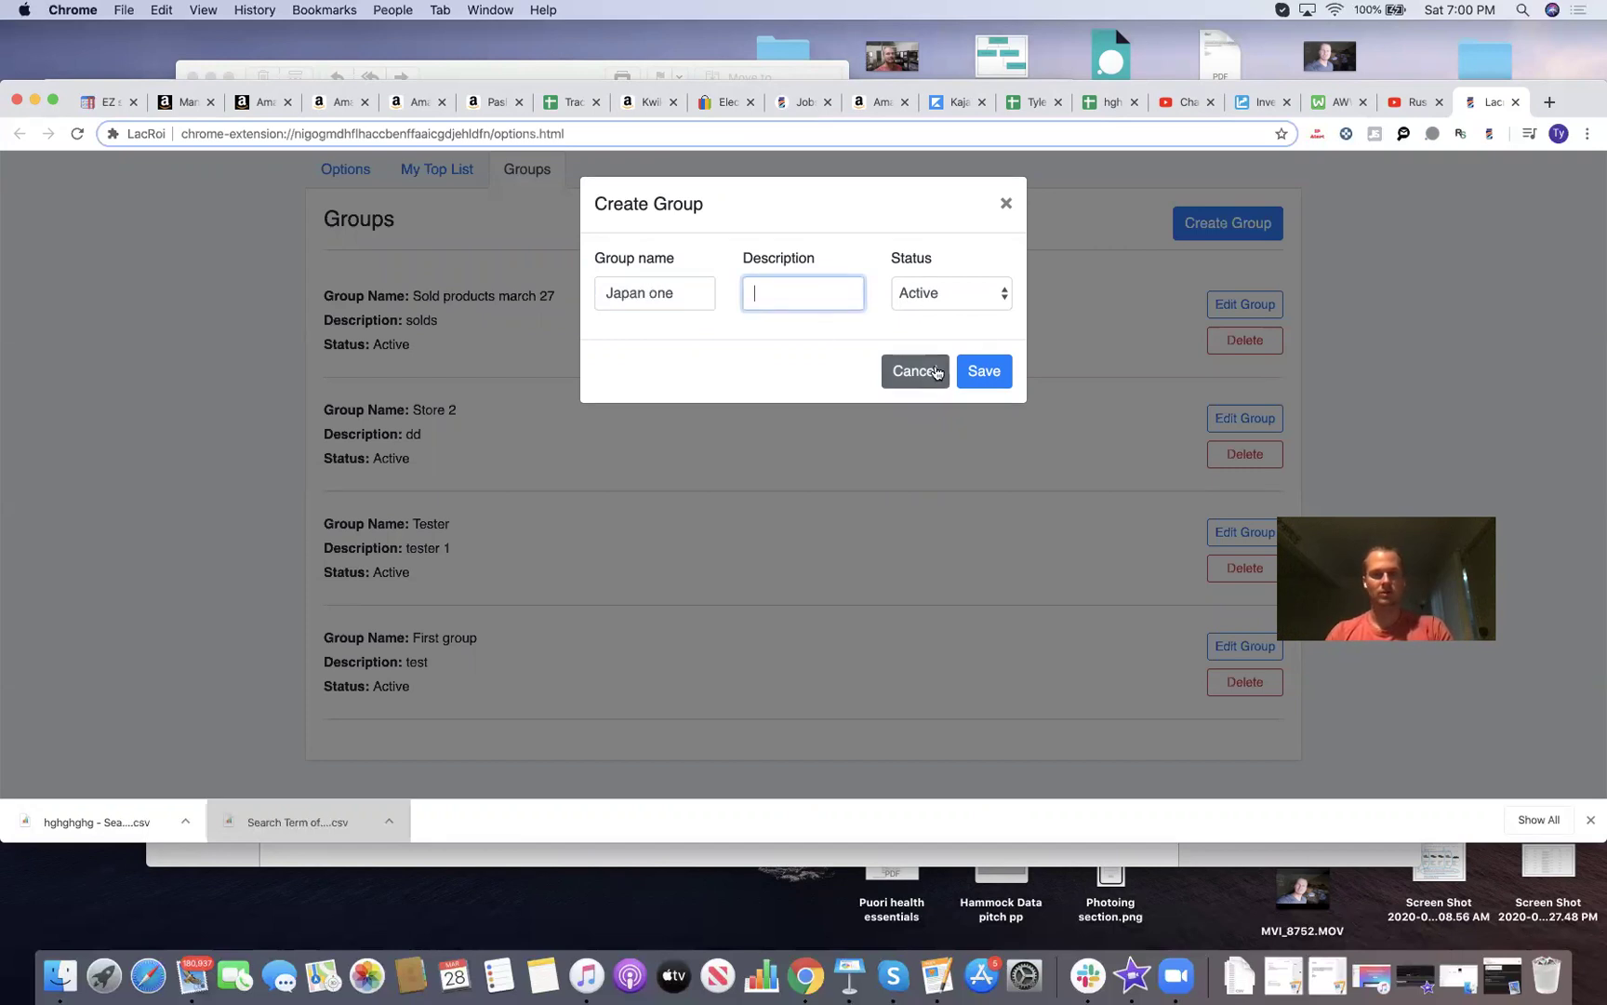
pyautogui.click(986, 372)
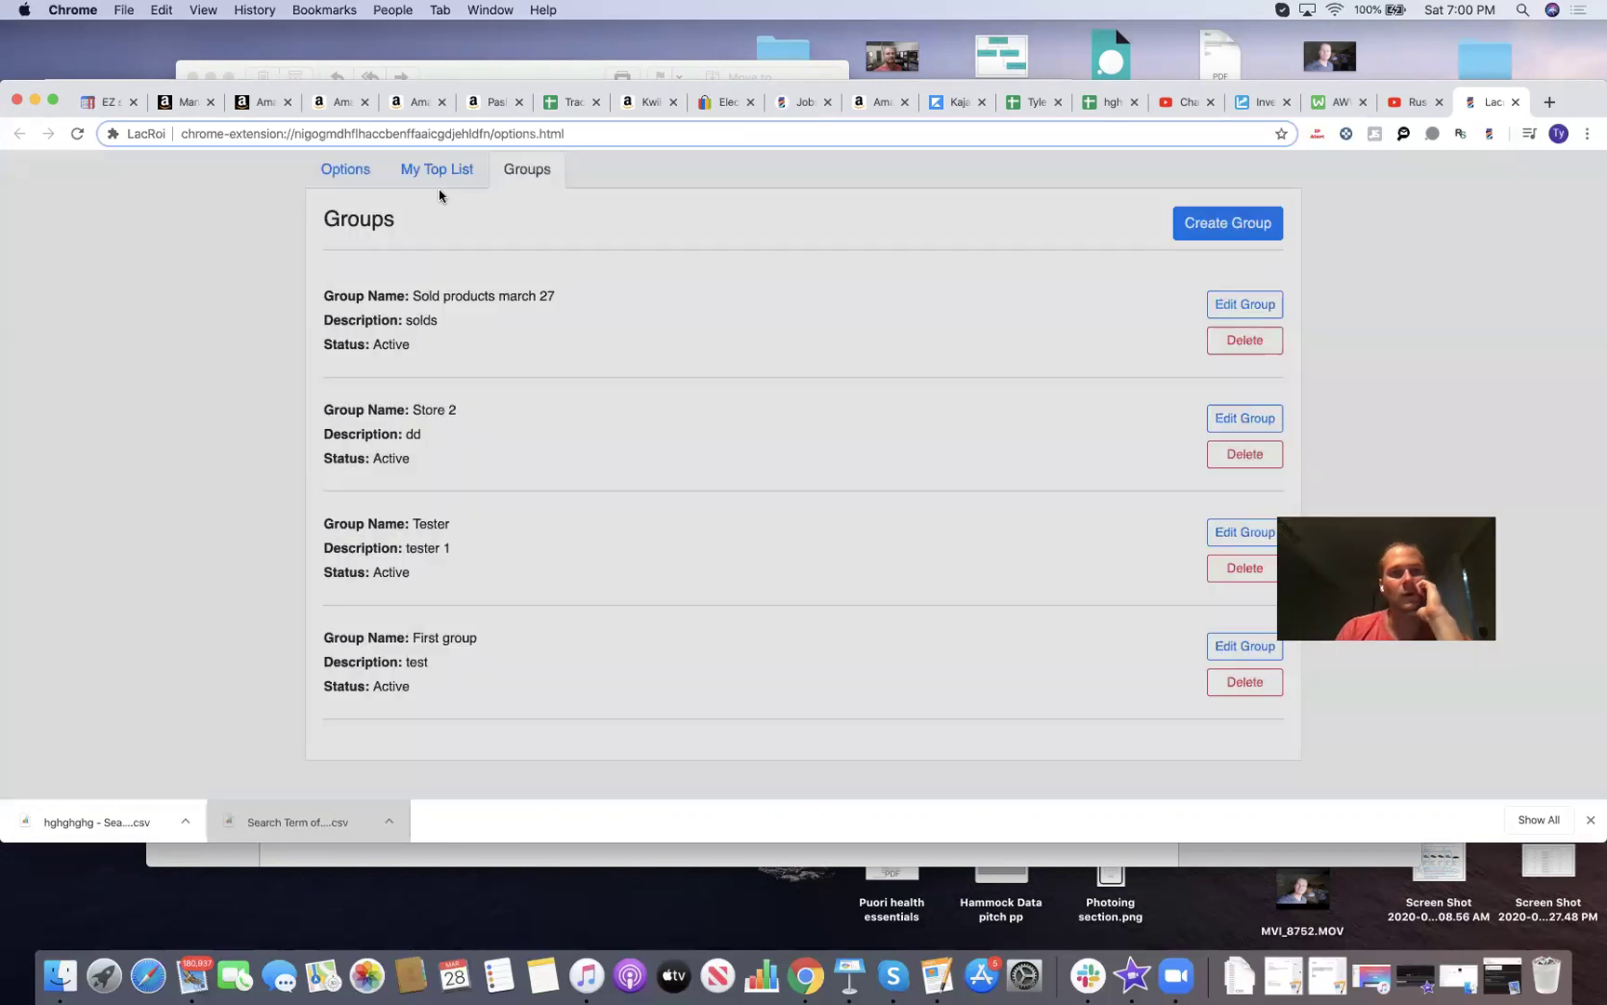
pyautogui.click(439, 184)
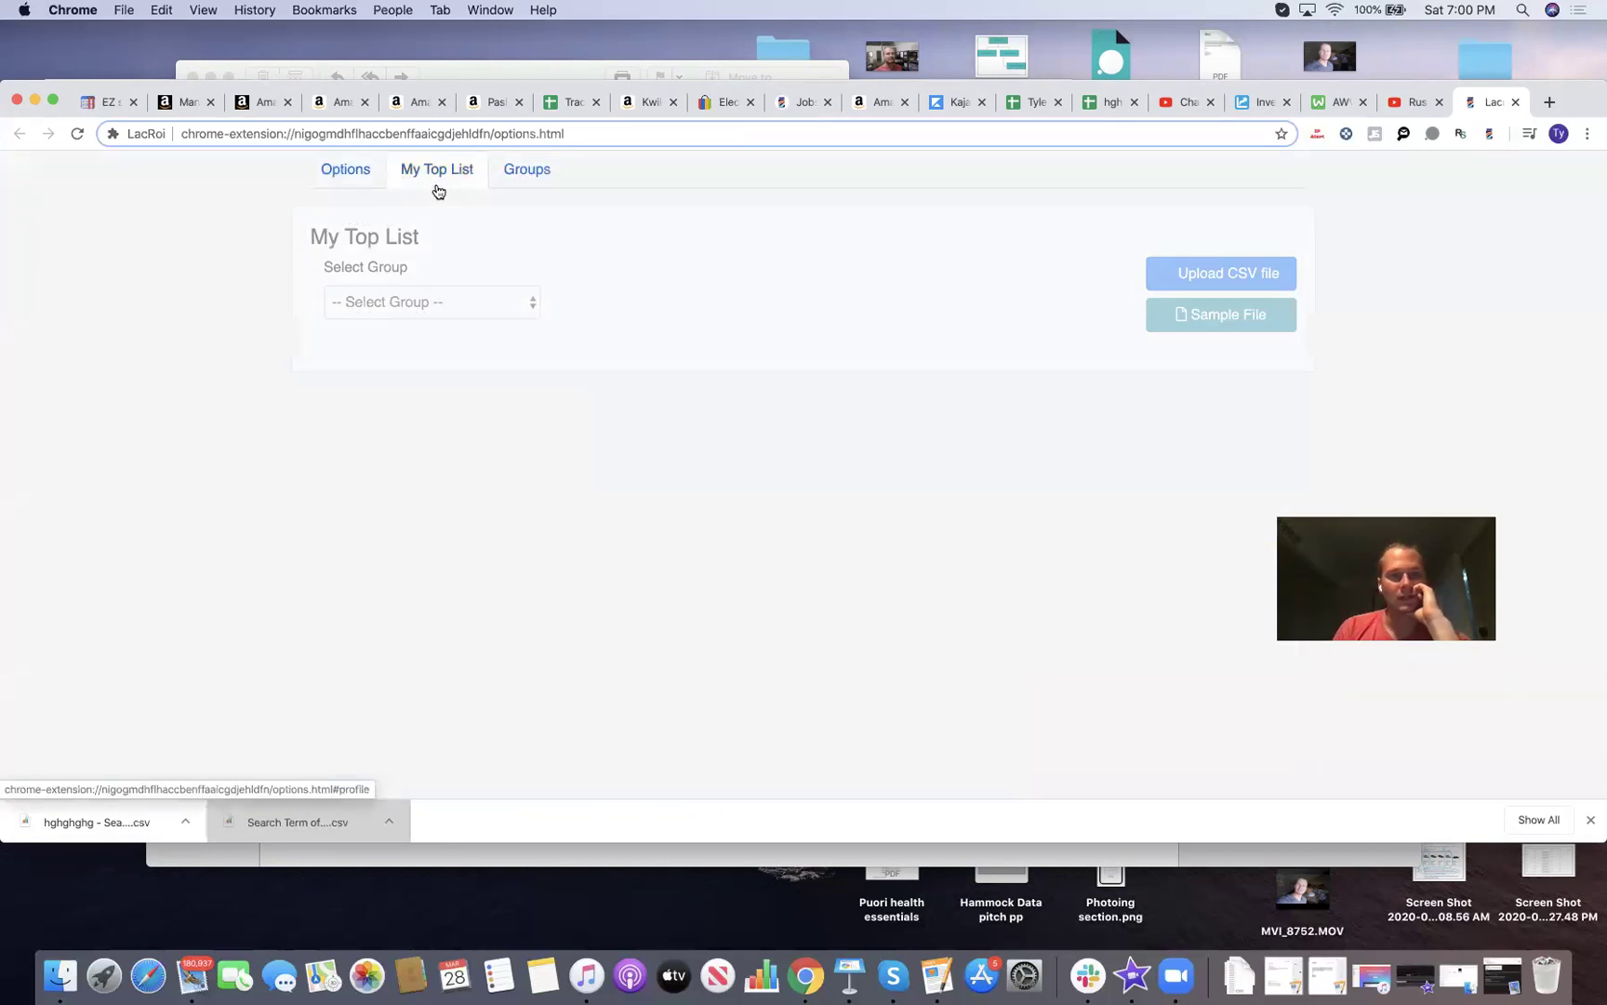
# - Choose 'hghghghg - Search Term of null (20).csv' from Downloads for the CSV upload
pyautogui.click(1186, 274)
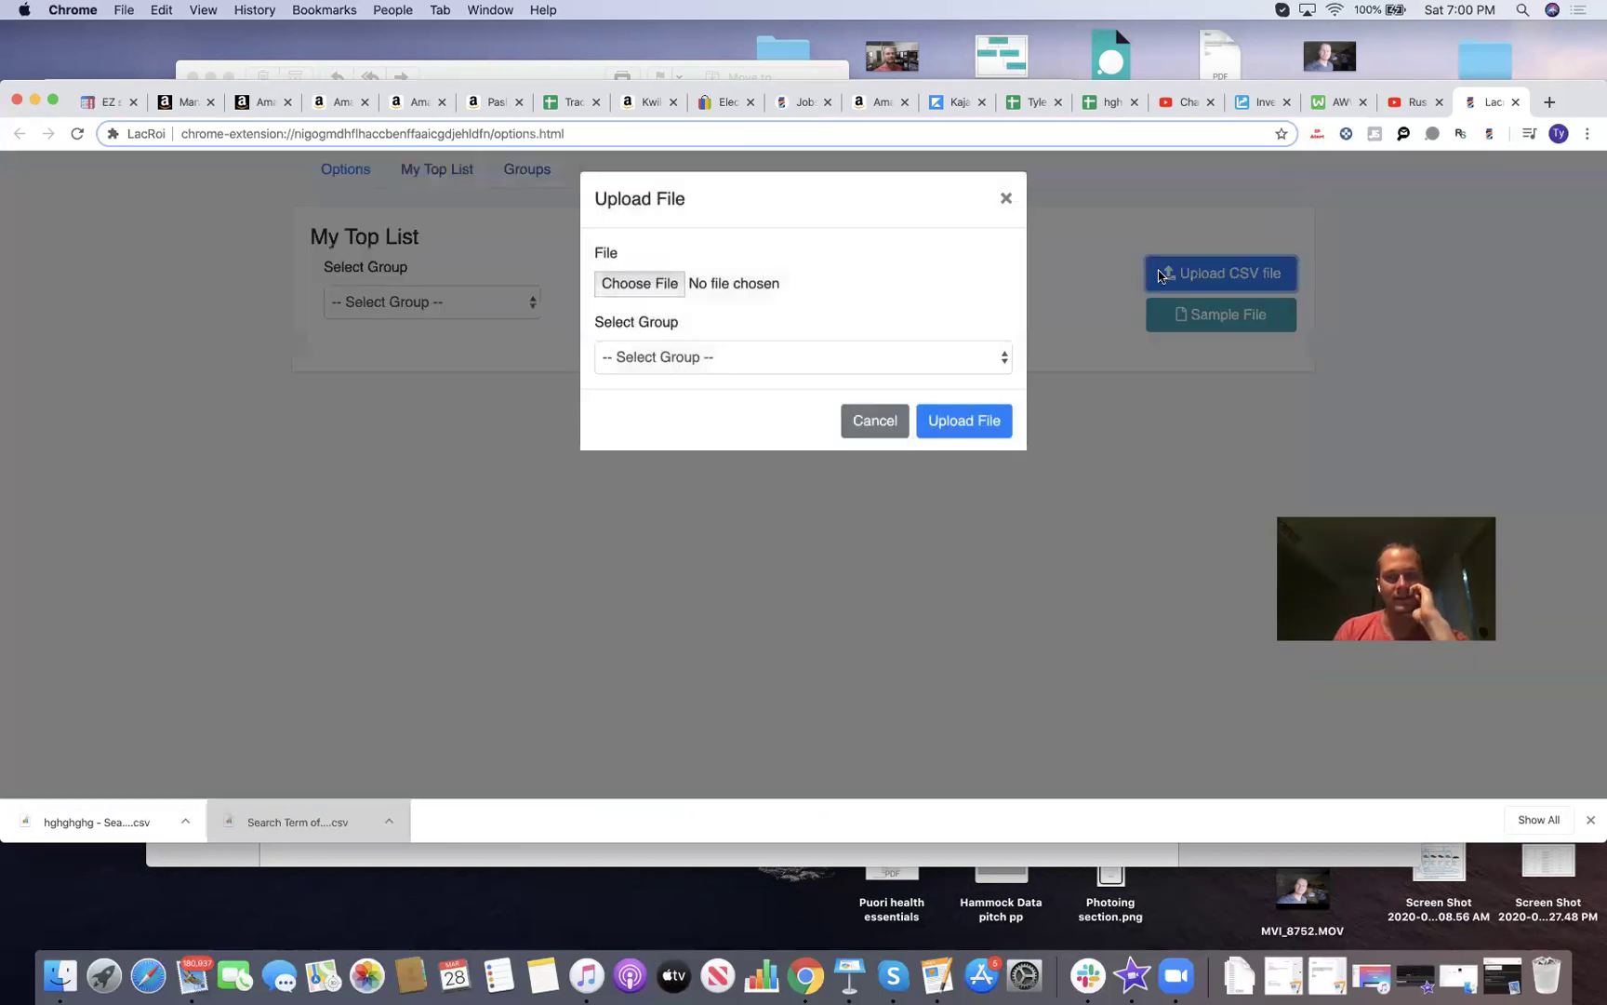
pyautogui.click(657, 296)
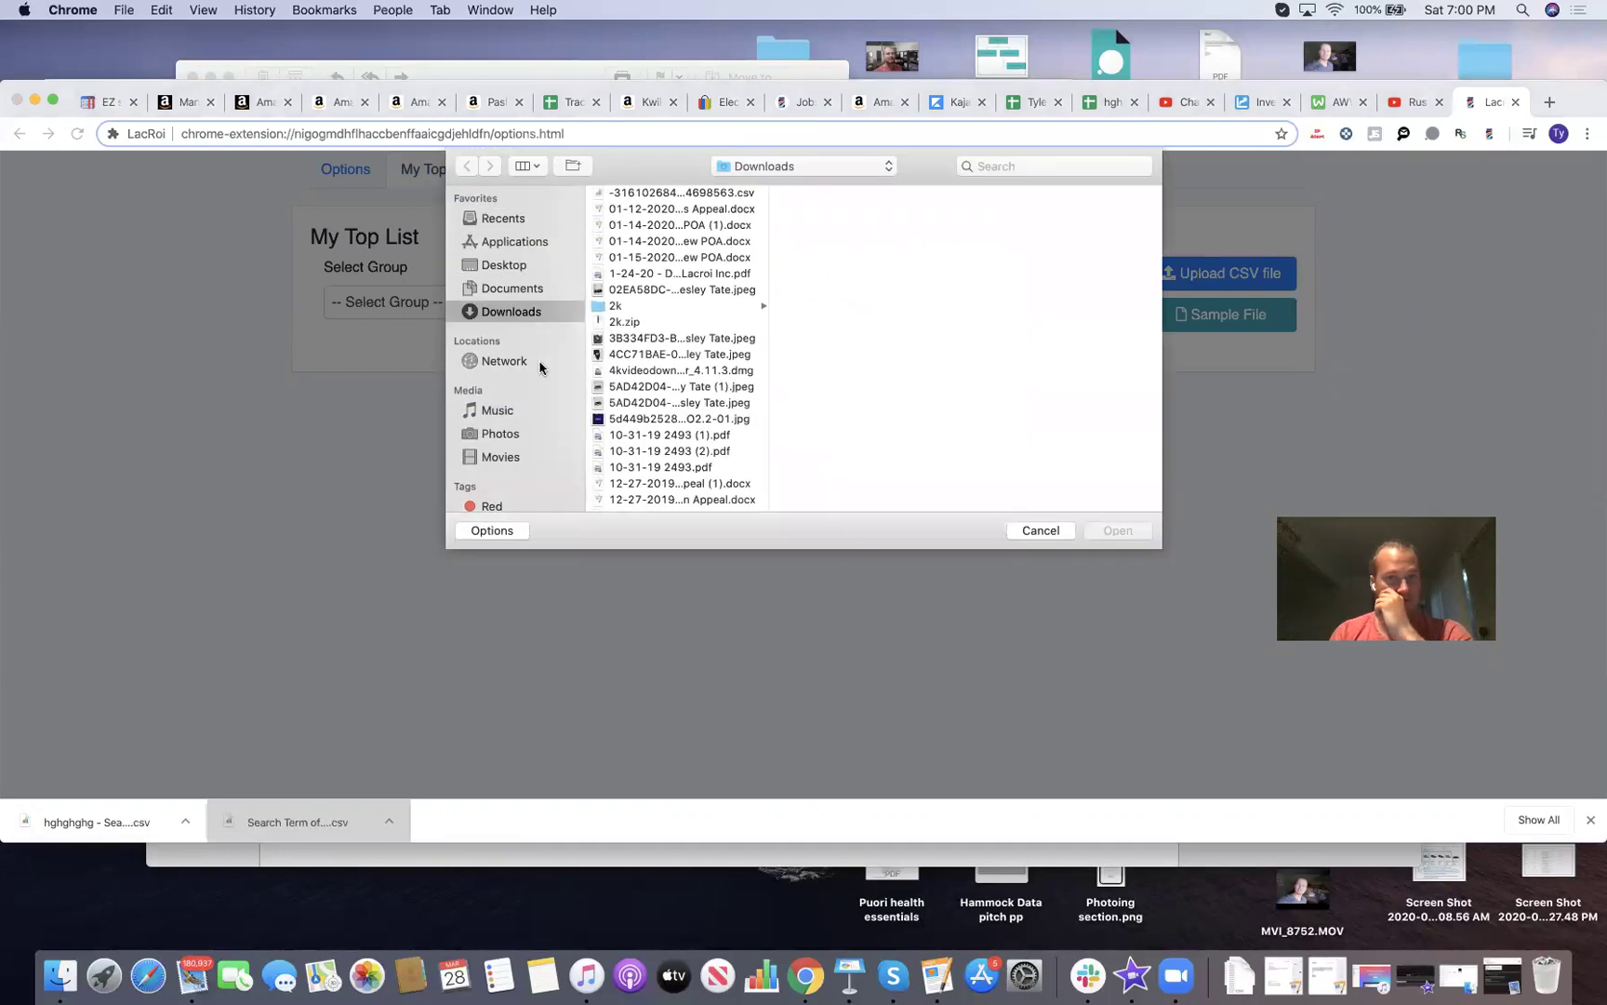
pyautogui.scroll(-15, 680, 433)
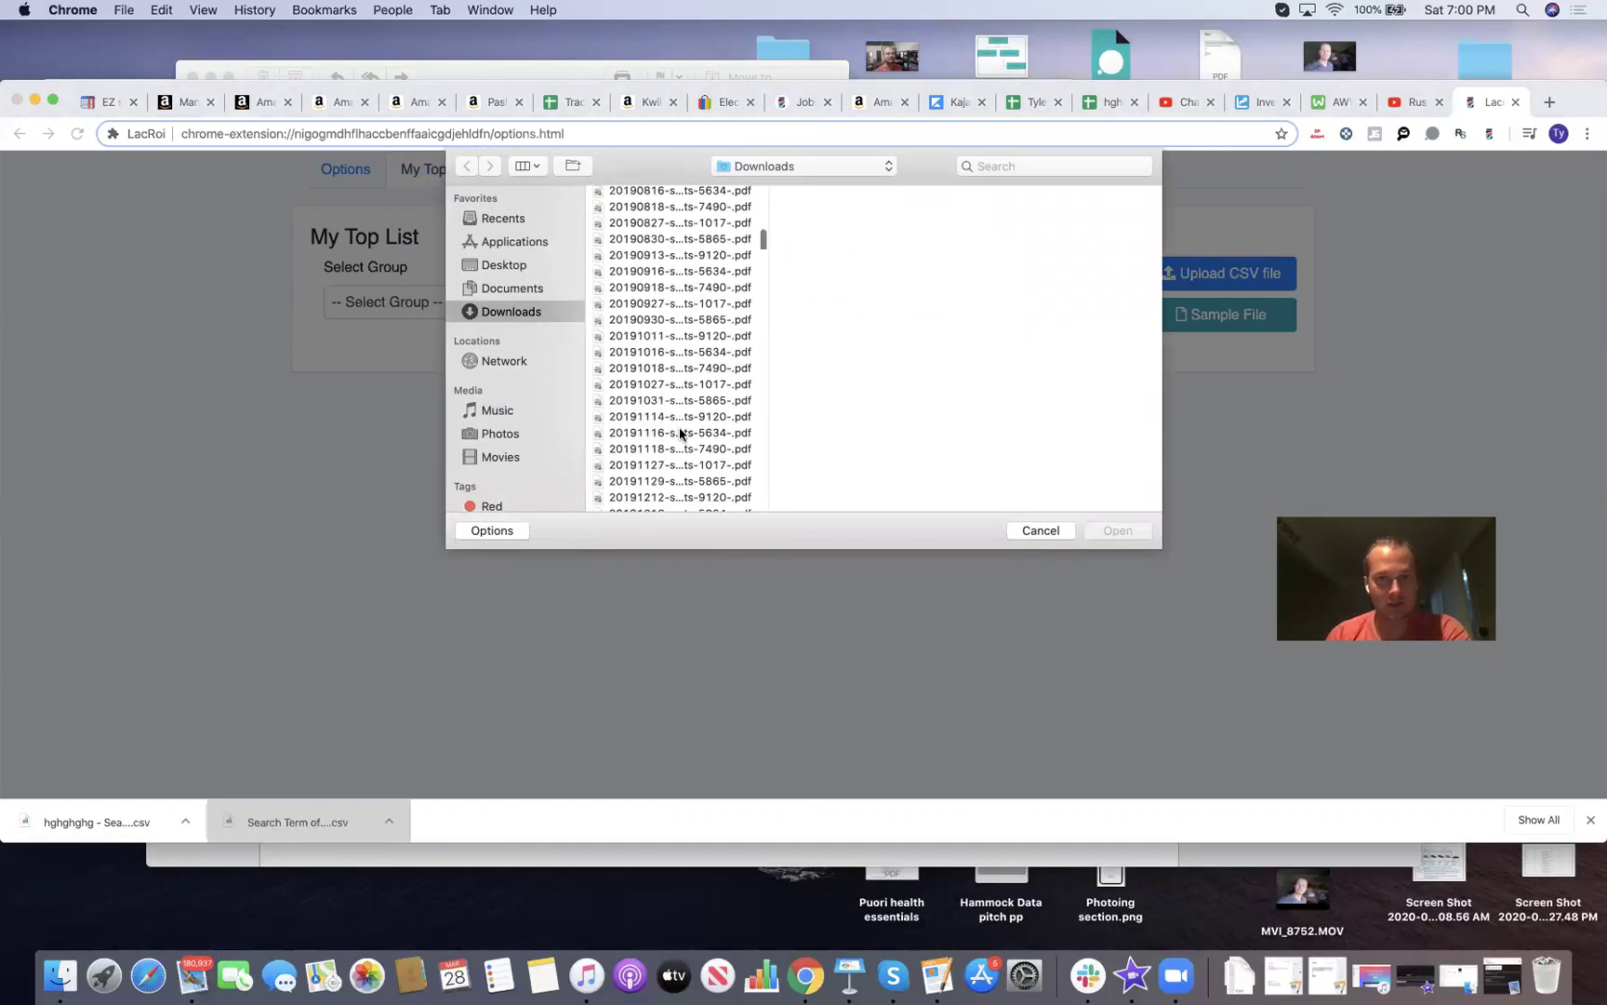
pyautogui.scroll(-15, 680, 432)
pyautogui.scroll(15, 680, 432)
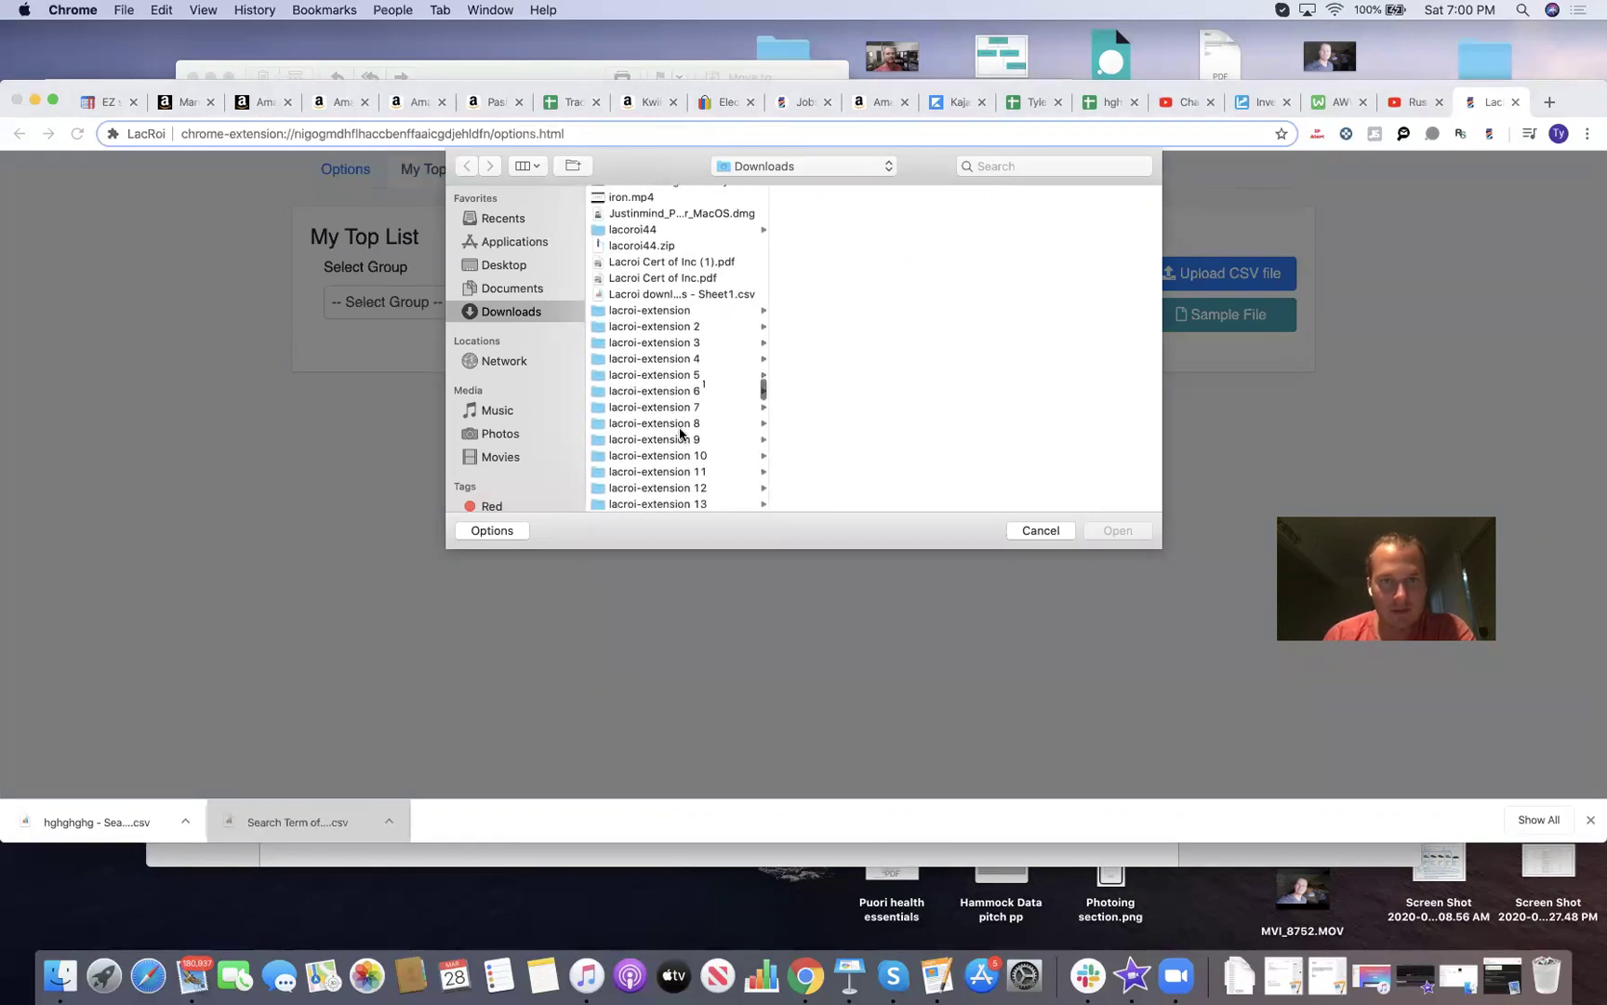
pyautogui.scroll(5, 680, 433)
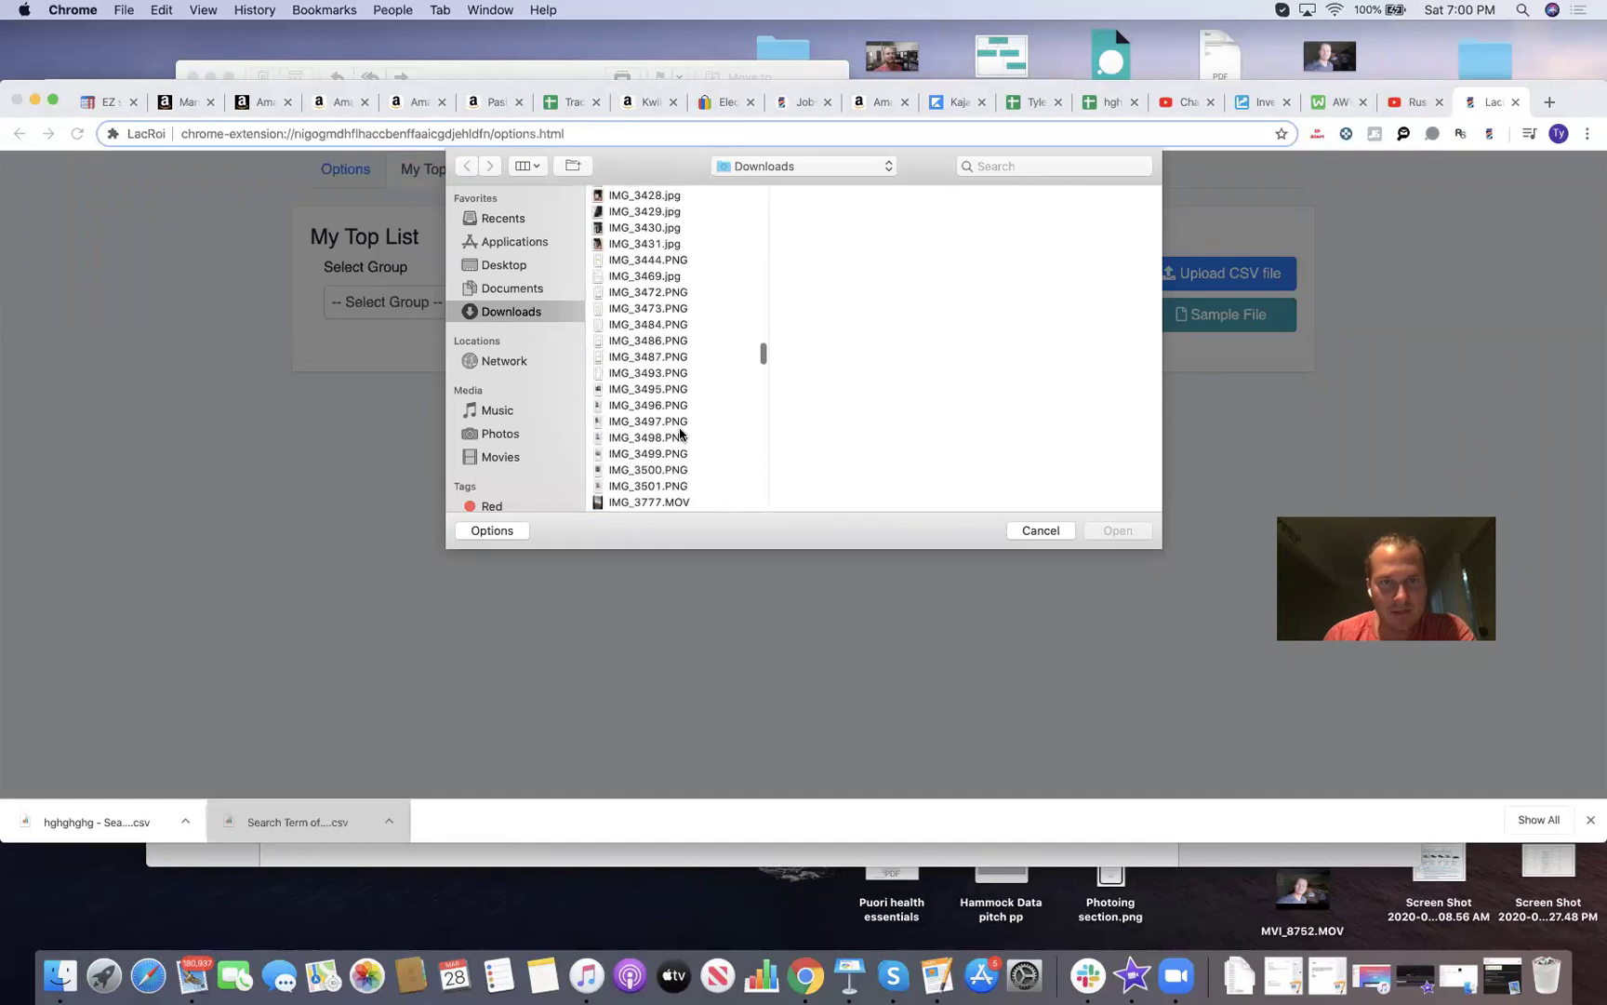
pyautogui.scroll(-6, 680, 432)
pyautogui.scroll(10, 680, 433)
pyautogui.scroll(-2, 680, 433)
pyautogui.click(656, 398)
pyautogui.click(1098, 530)
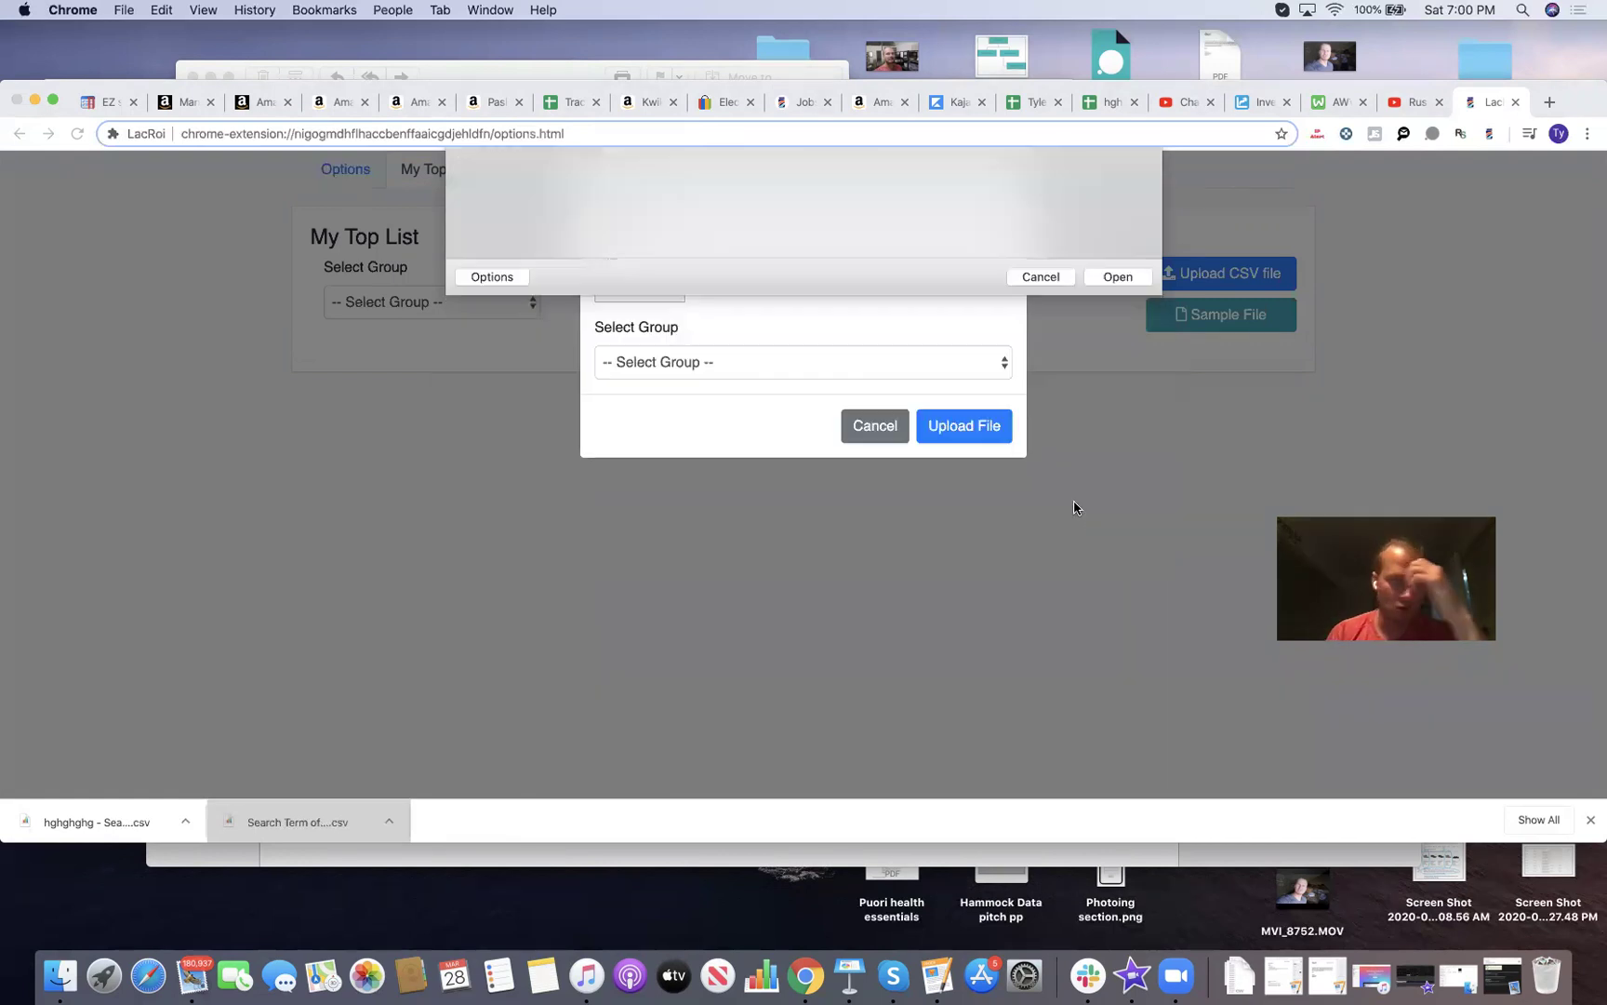
# - Assign the file to the Japan one group and upload it
pyautogui.click(868, 369)
pyautogui.click(861, 384)
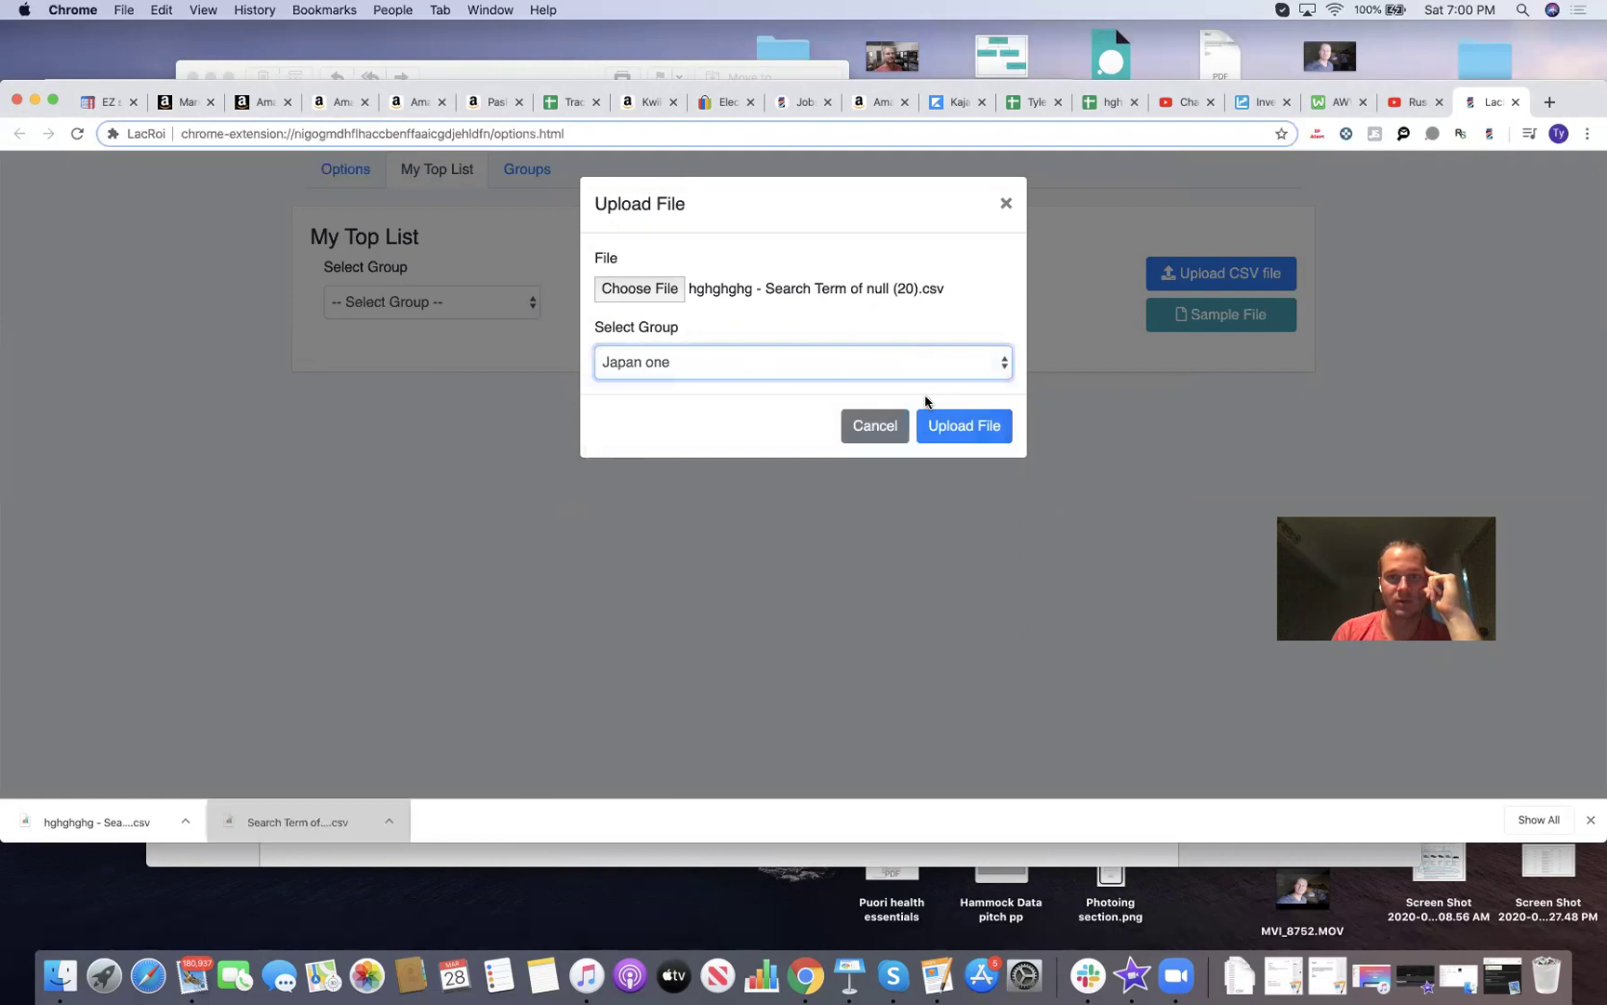
pyautogui.click(961, 427)
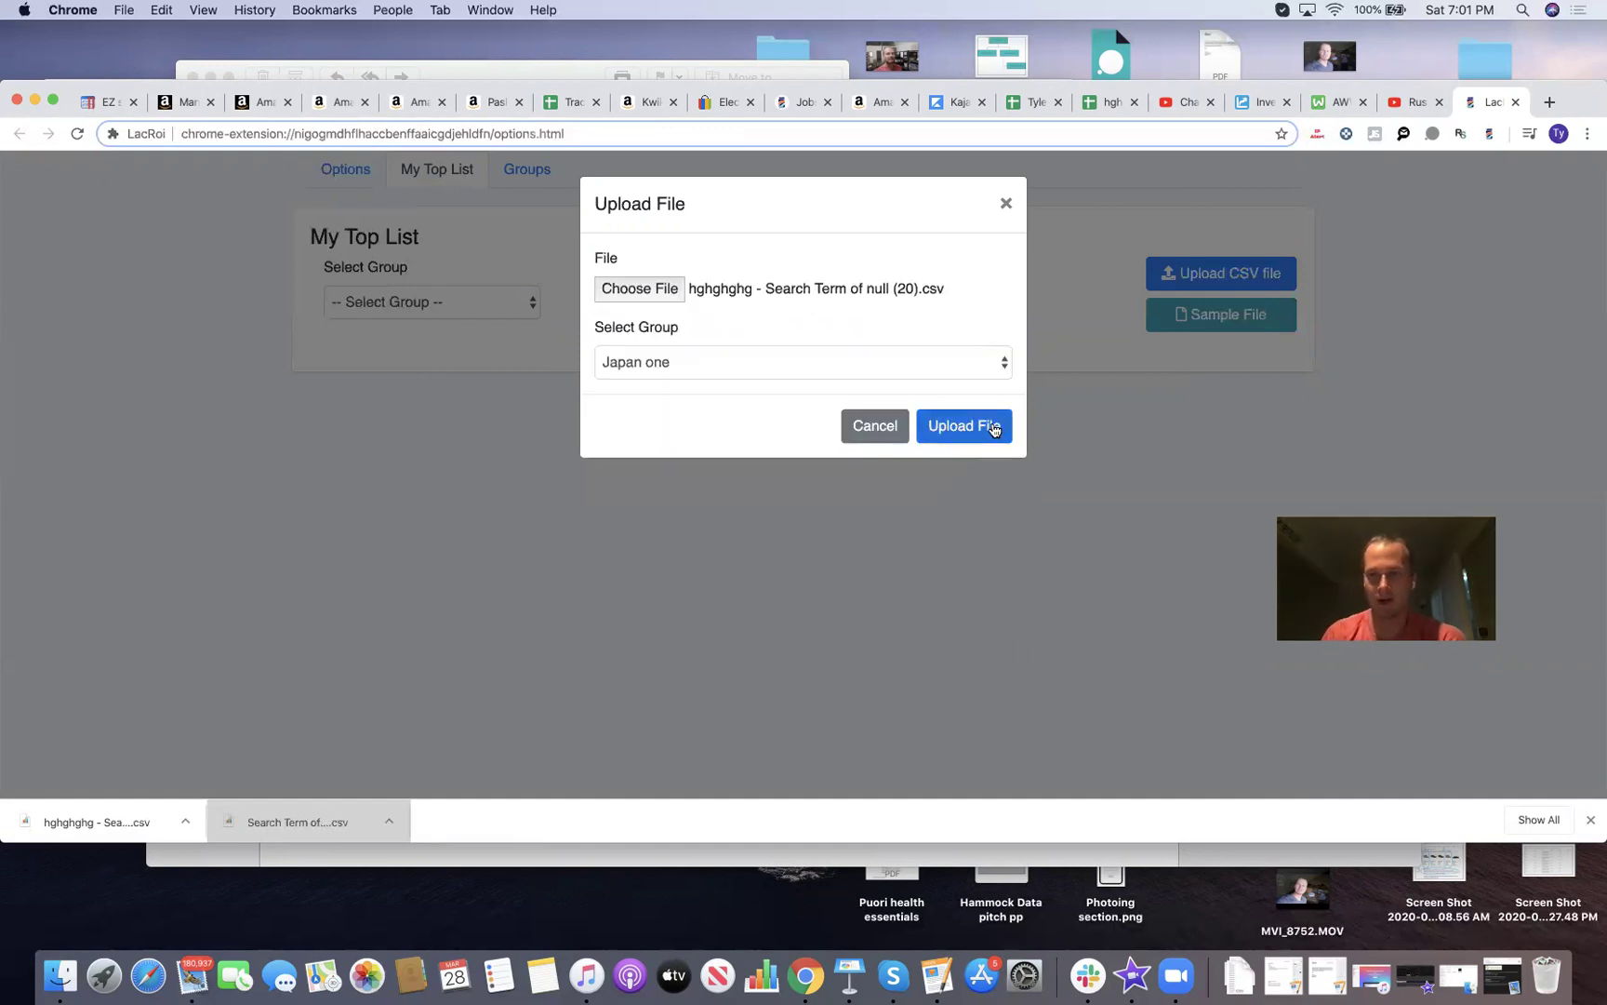
# - Close the upload form and show the Japan one group's entries in My Top List
pyautogui.click(1005, 204)
pyautogui.click(511, 314)
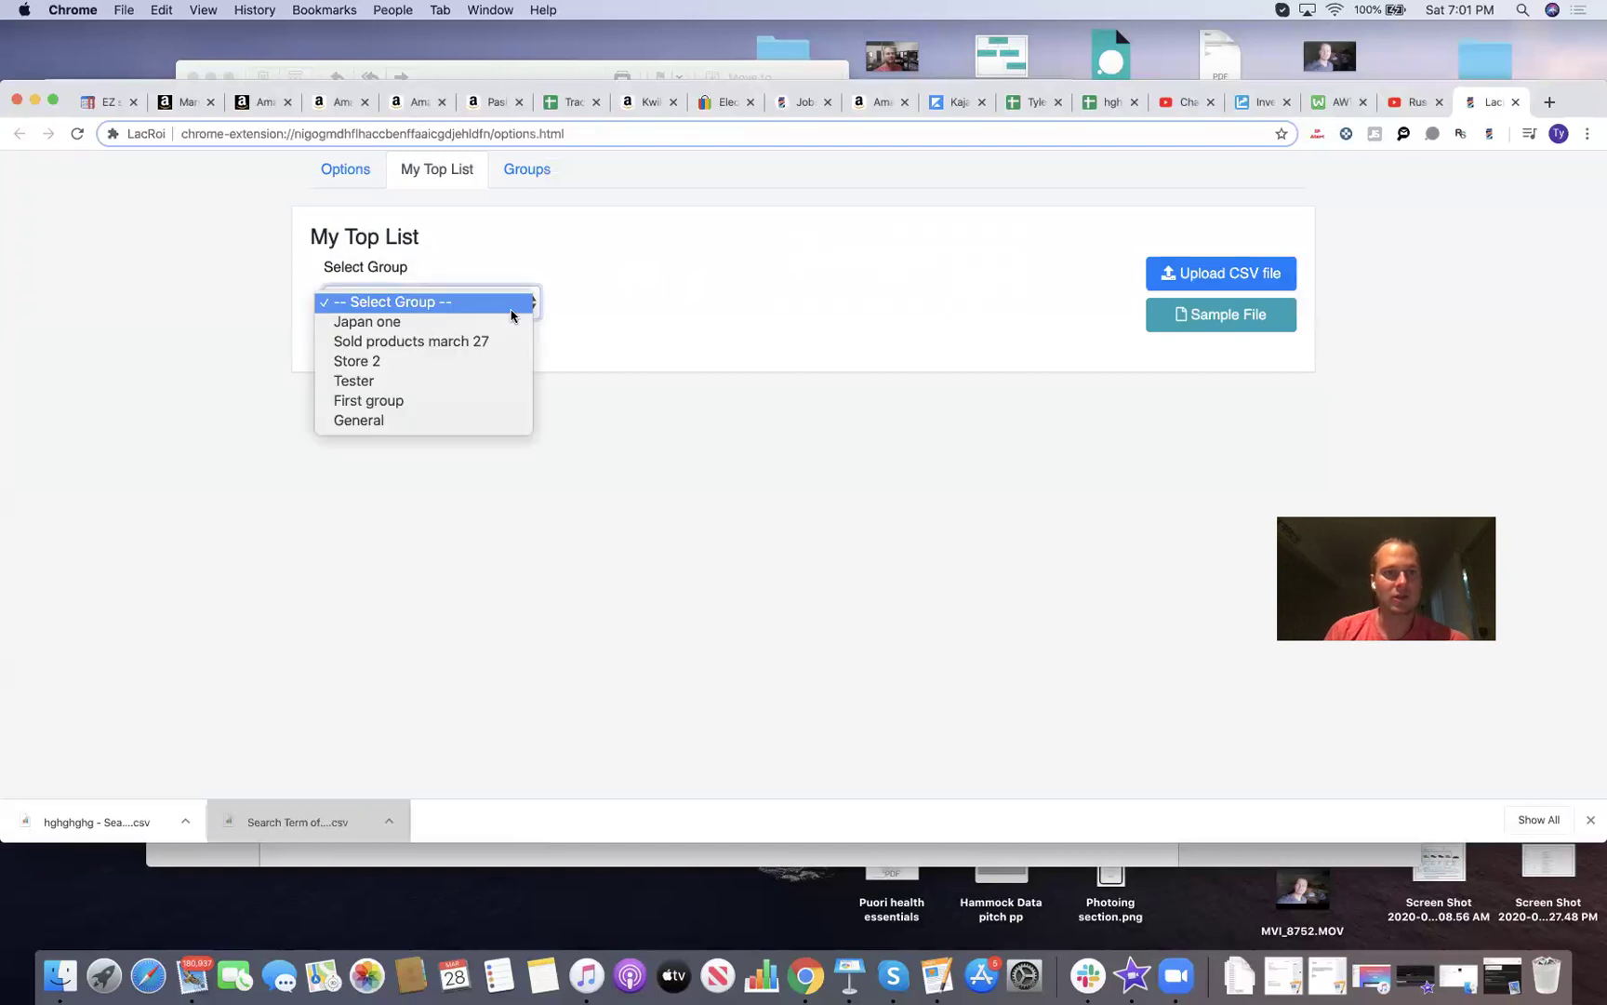
pyautogui.click(482, 332)
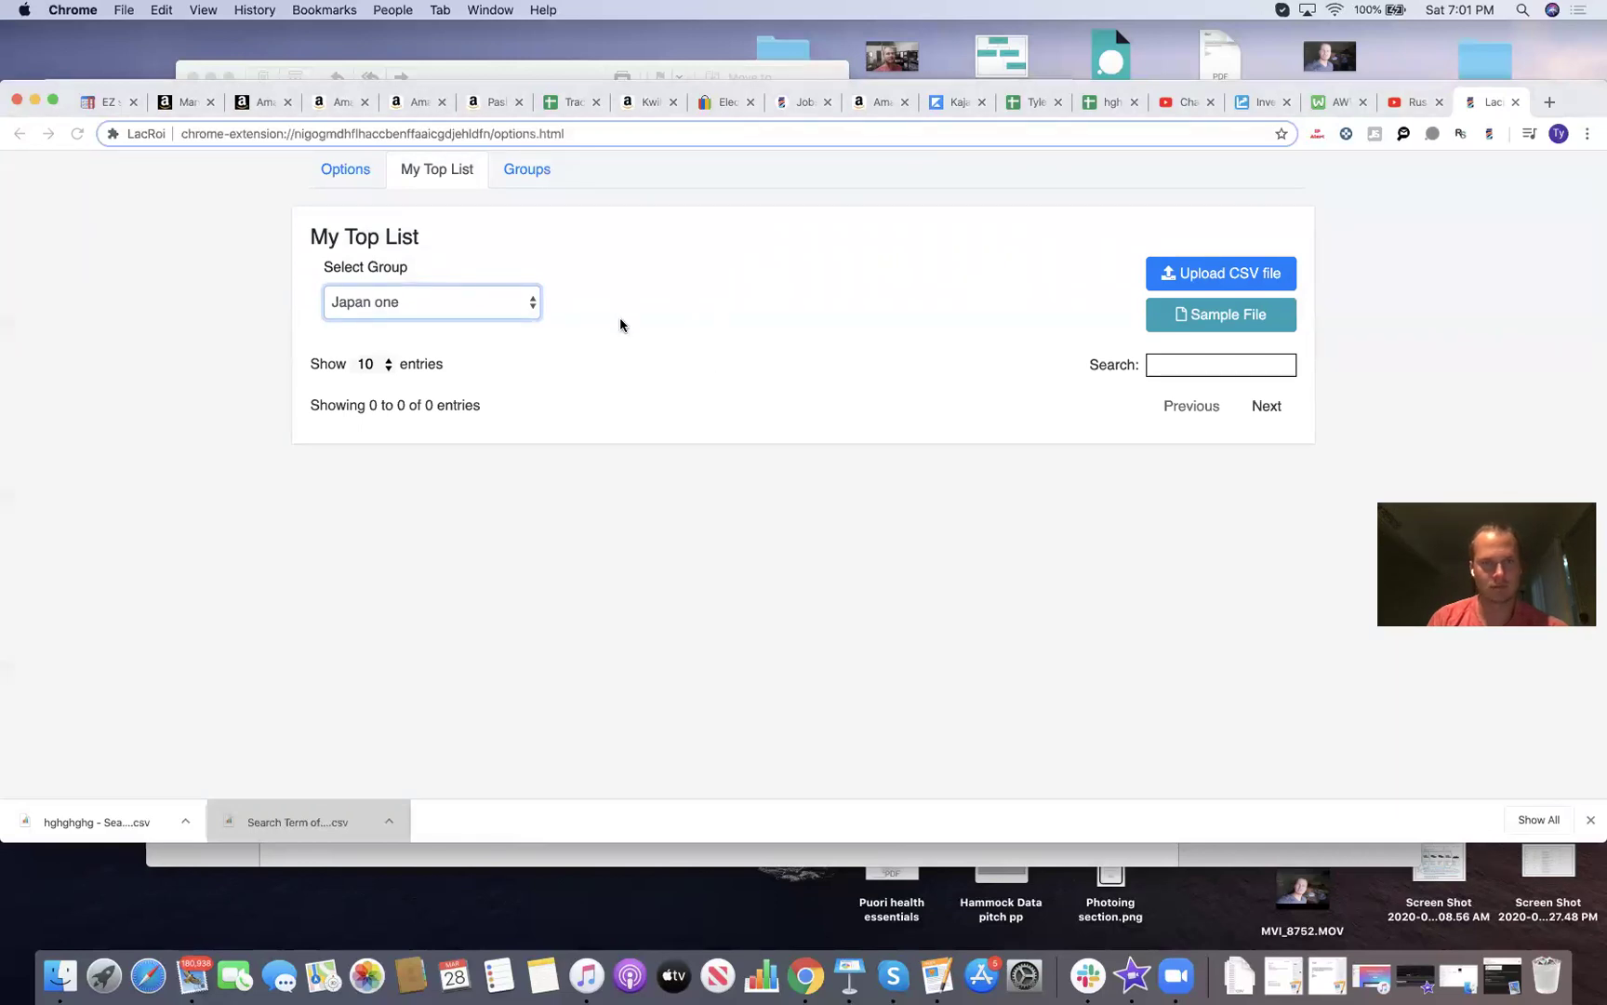
pyautogui.click(345, 169)
pyautogui.click(447, 169)
pyautogui.click(491, 302)
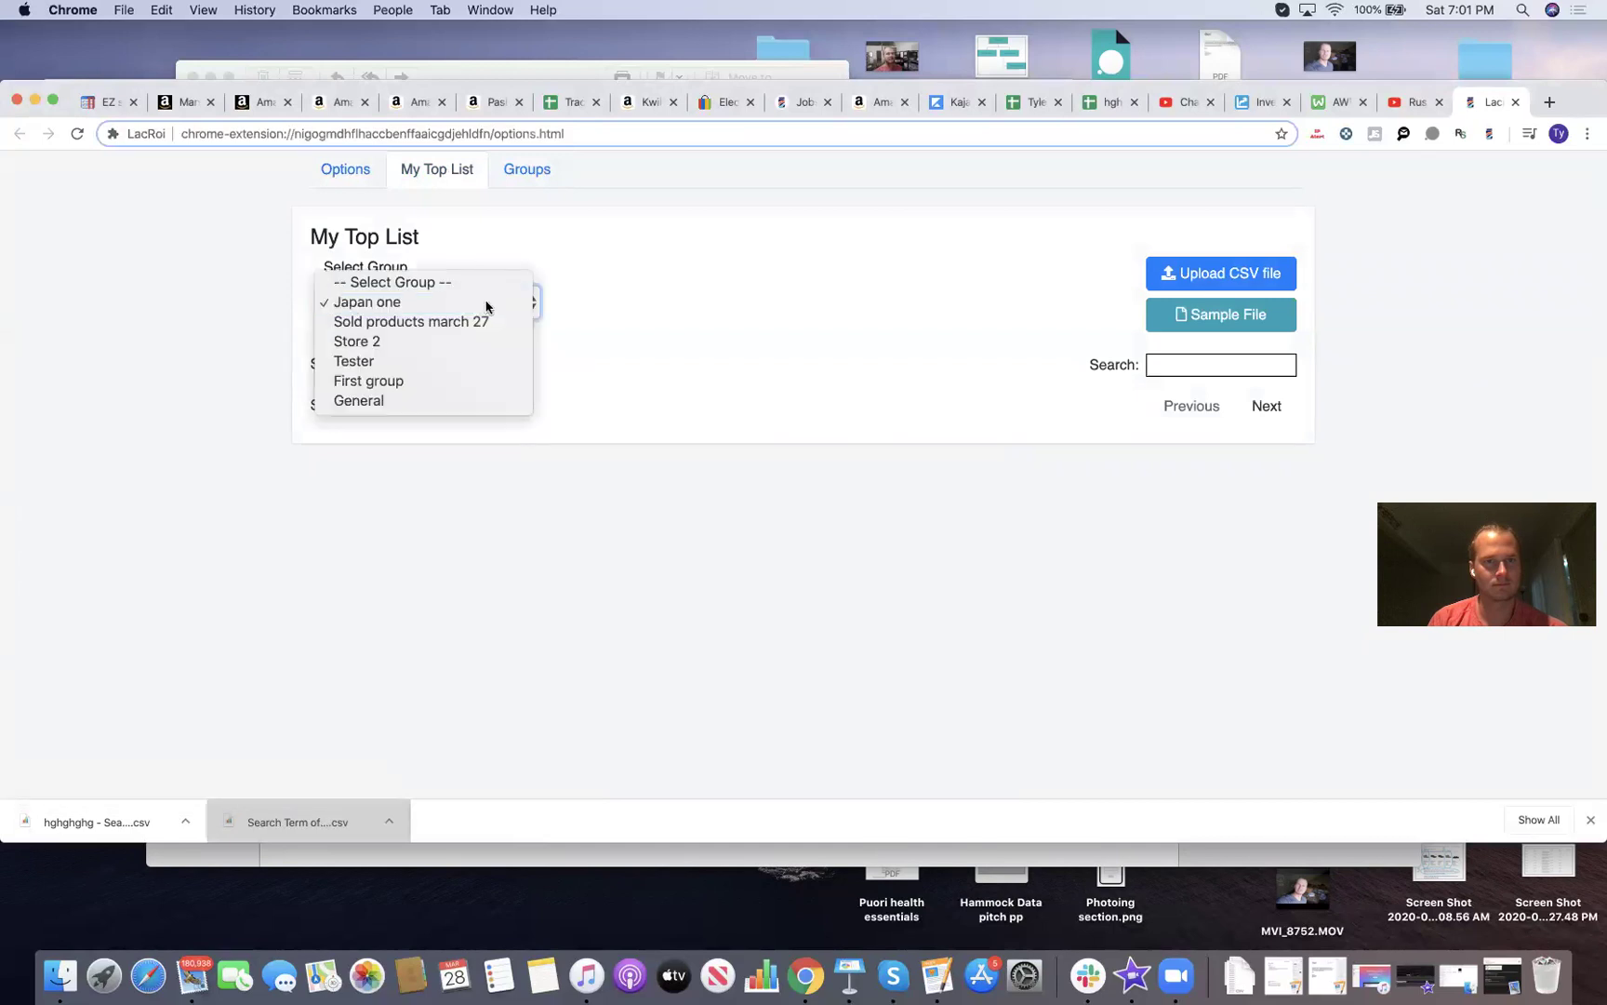
pyautogui.click(492, 307)
pyautogui.click(491, 307)
pyautogui.click(468, 326)
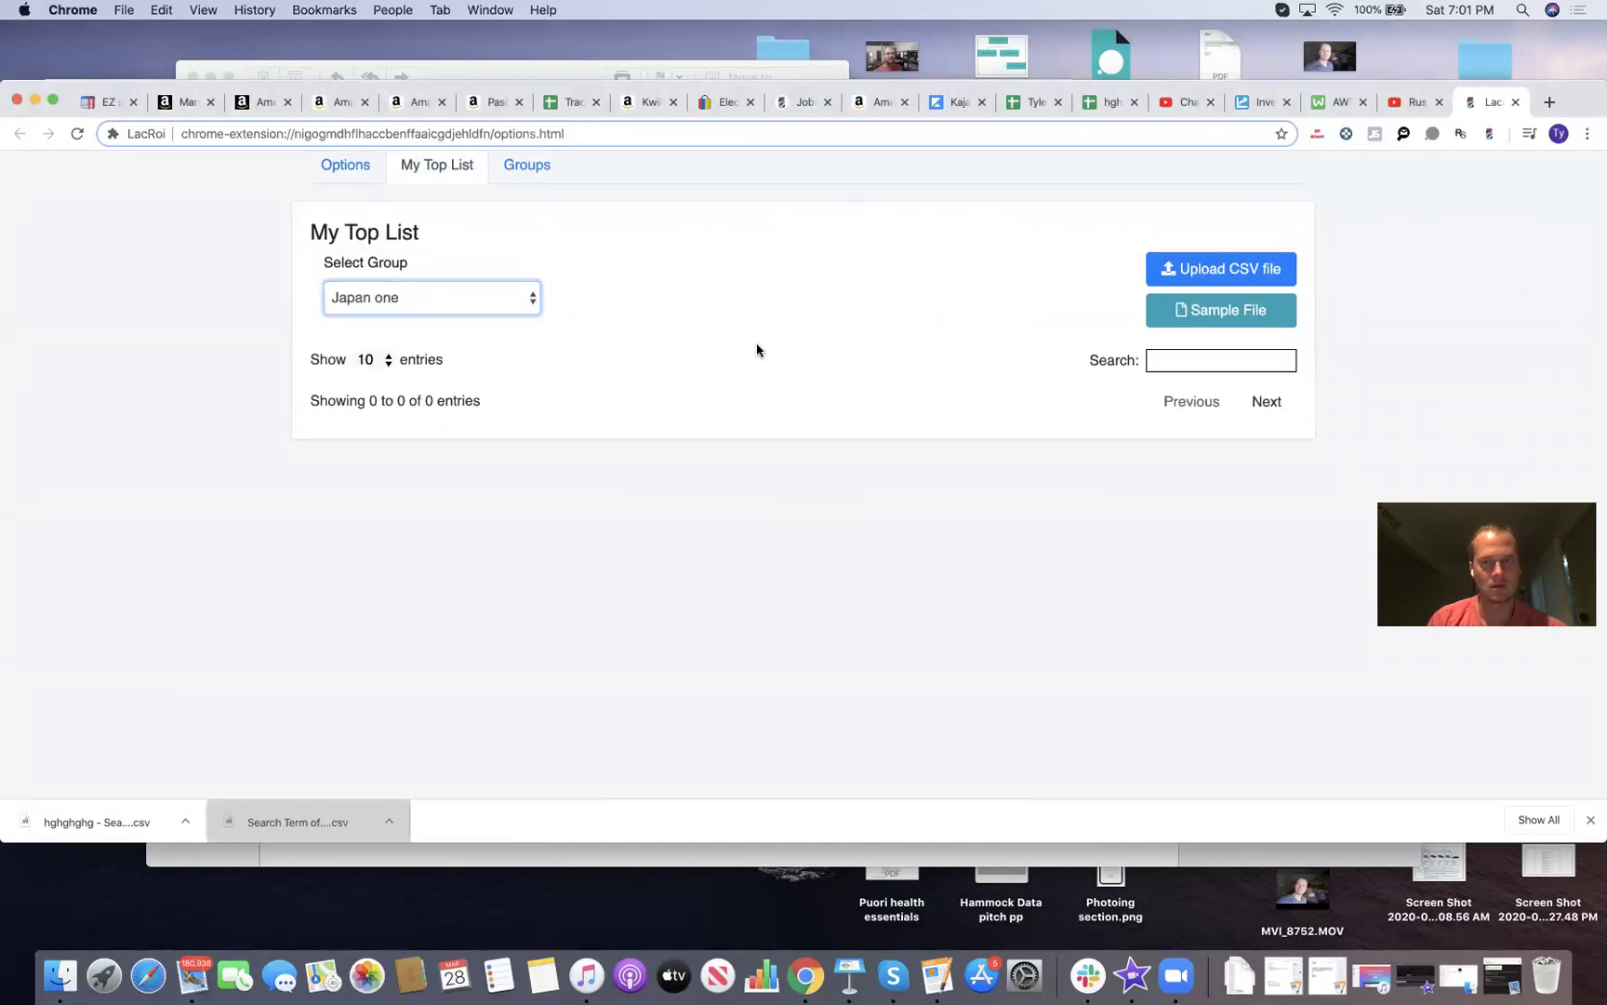
# - Check the Japan one group in the Groups tab and Edit Group without changing anything
pyautogui.click(510, 166)
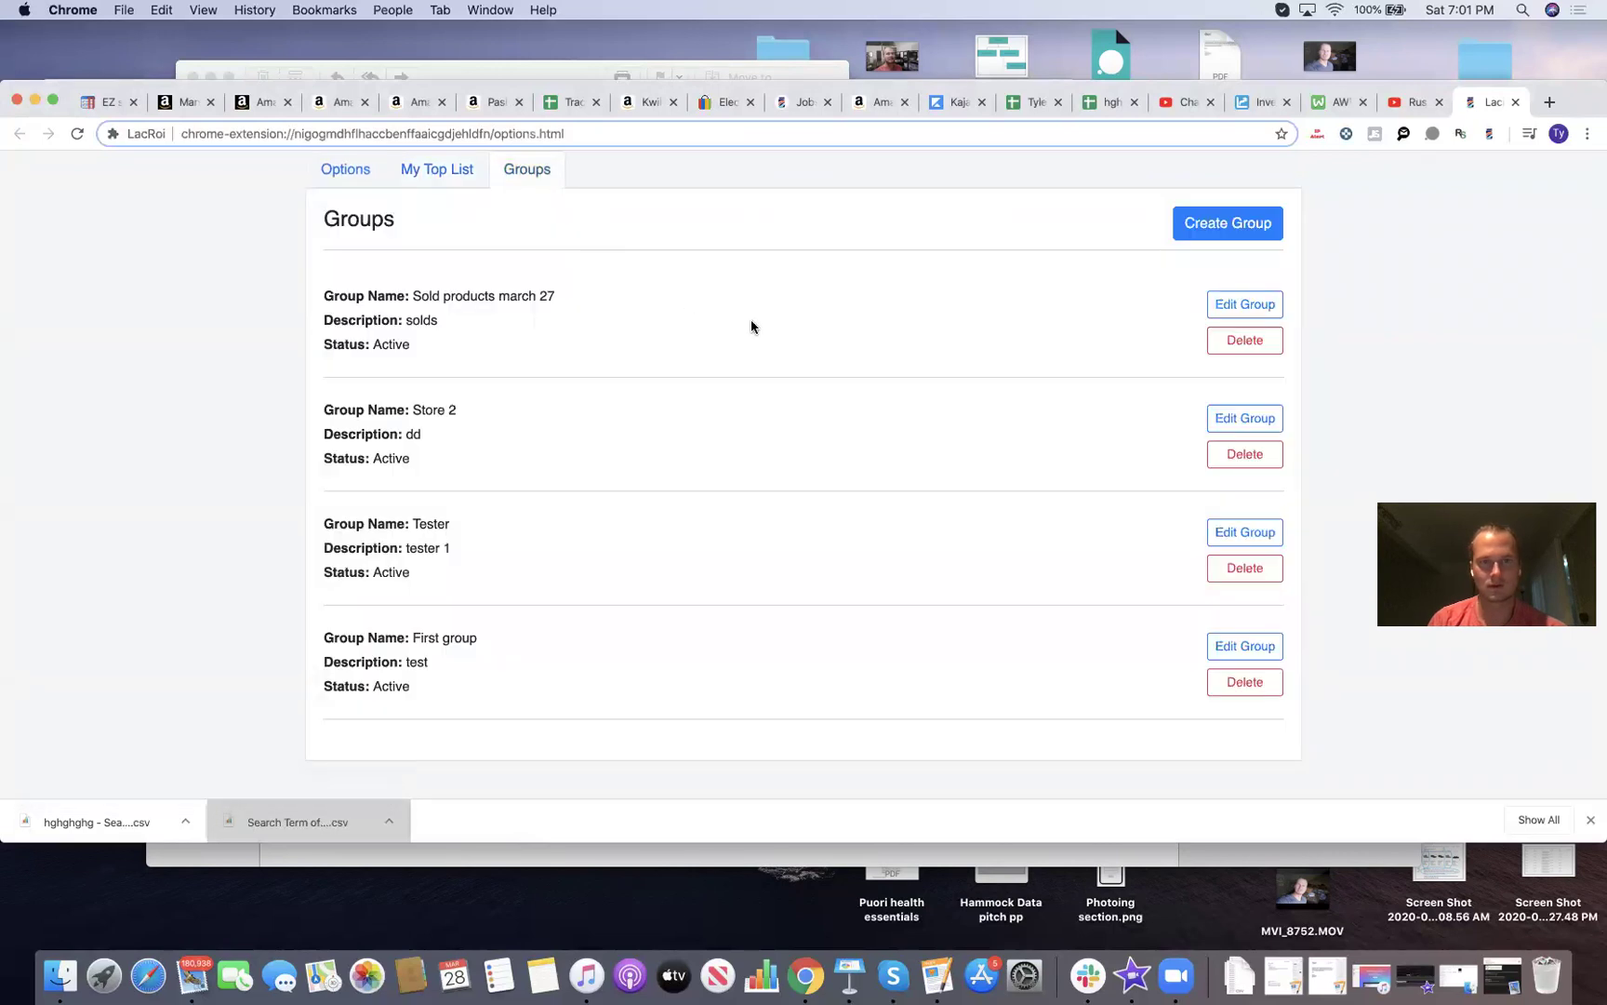
pyautogui.scroll(-1, 751, 319)
pyautogui.scroll(1, 951, 299)
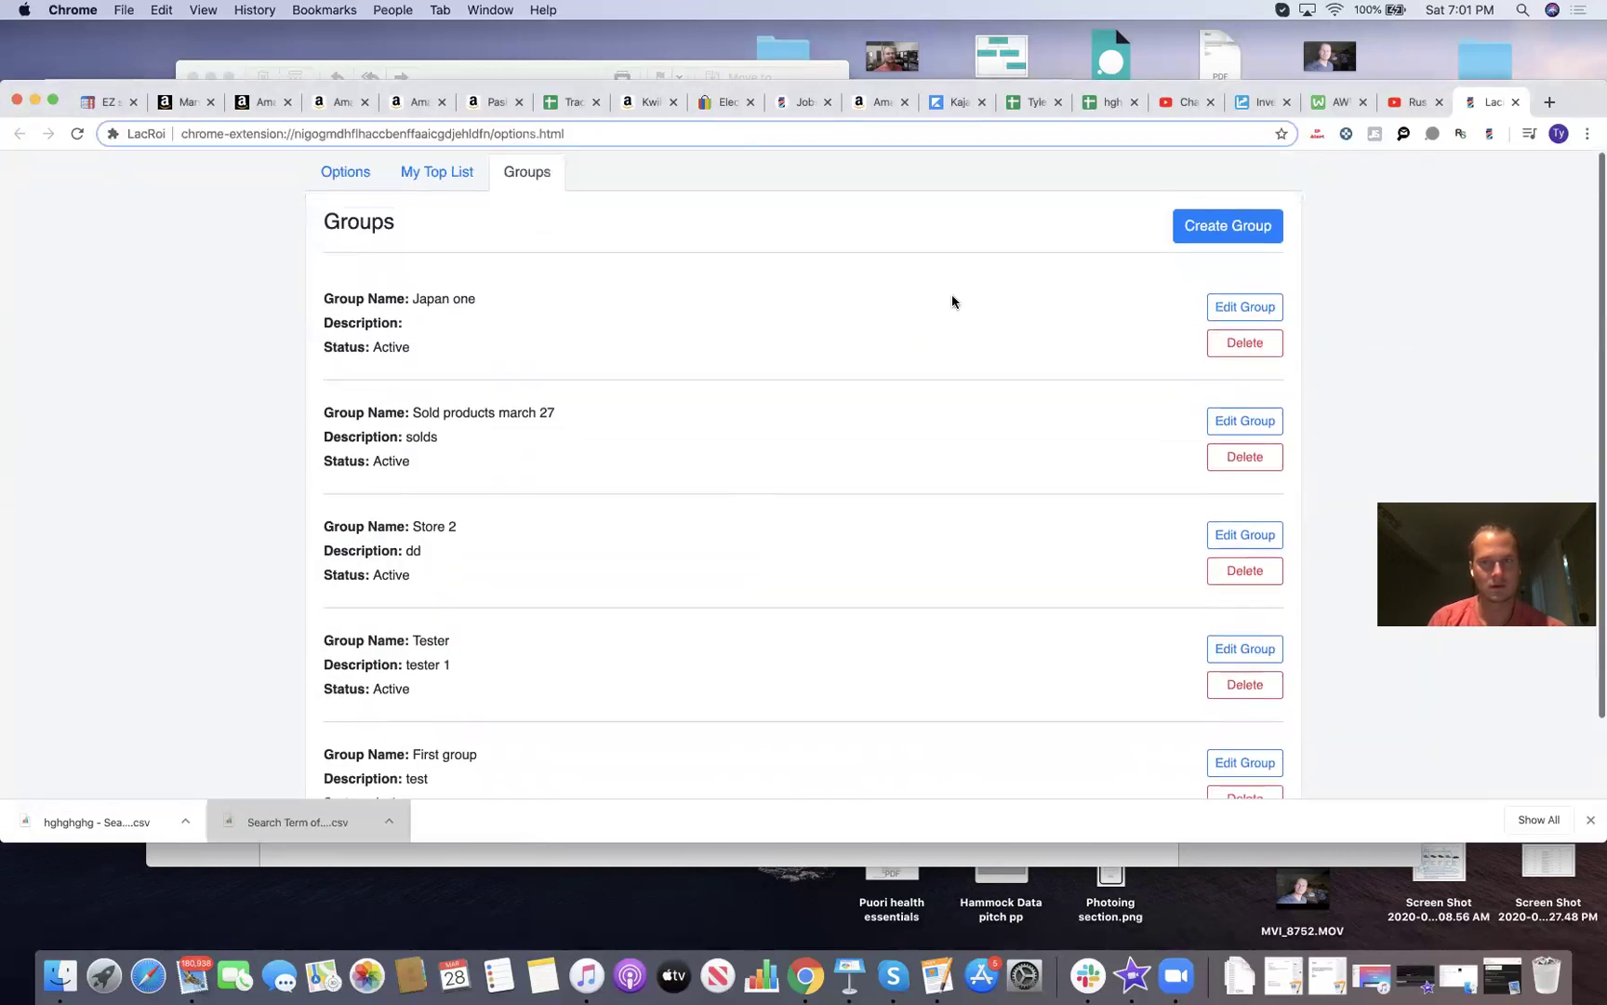
pyautogui.click(1229, 306)
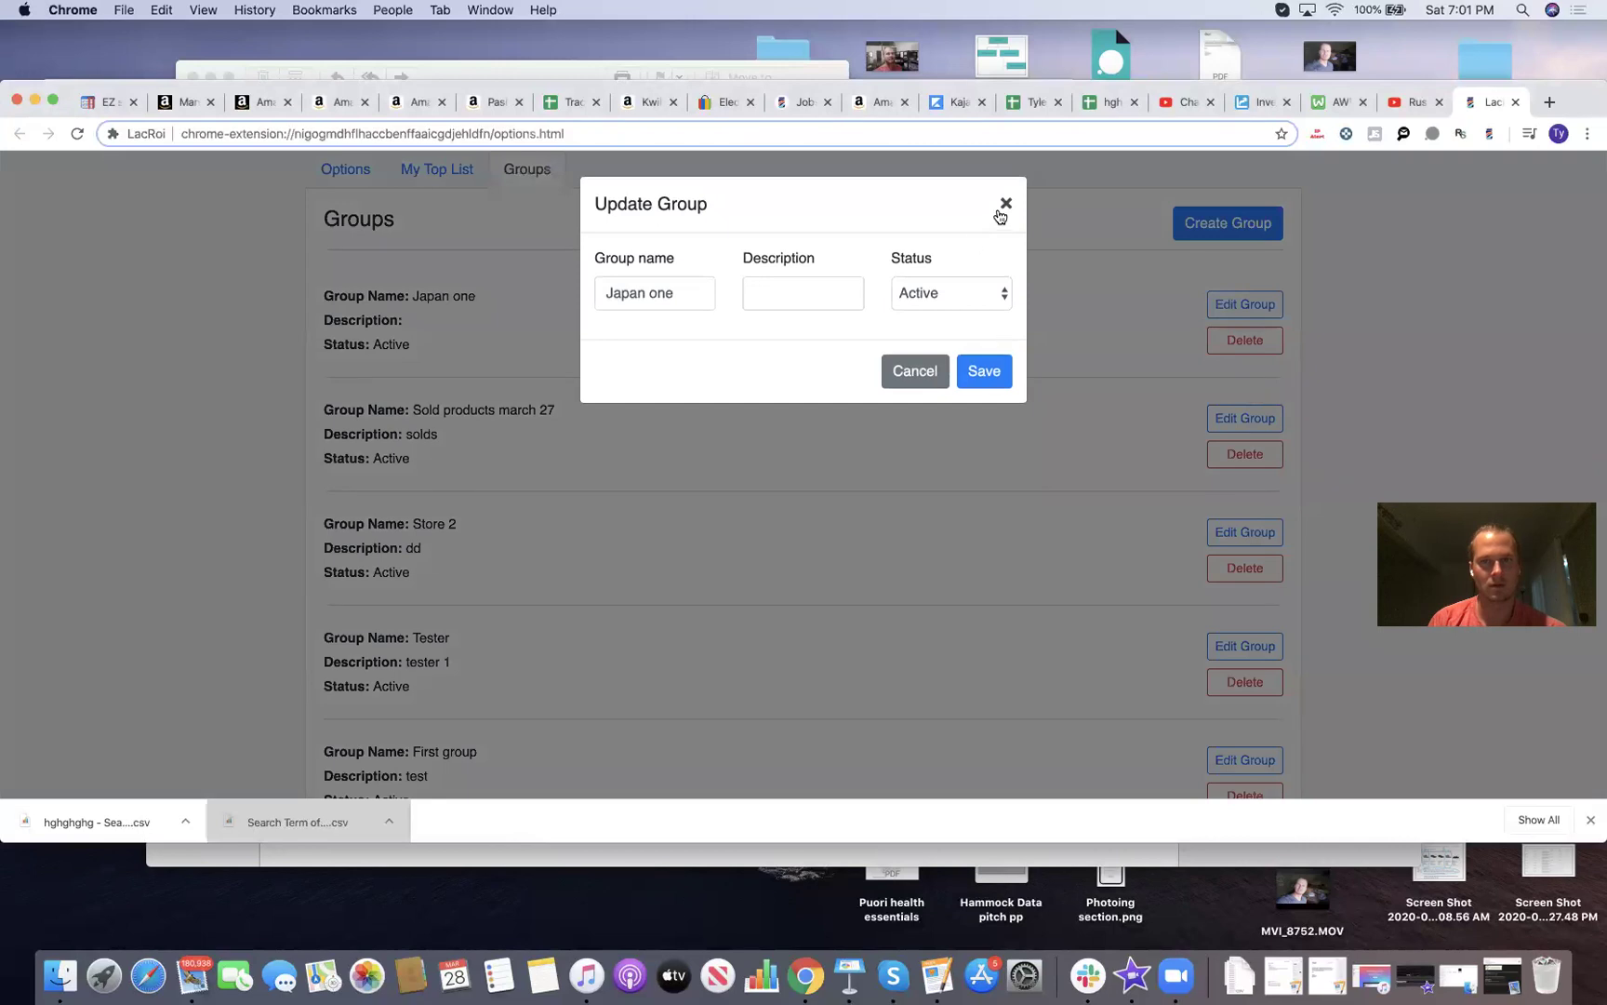
pyautogui.click(1006, 205)
pyautogui.click(436, 170)
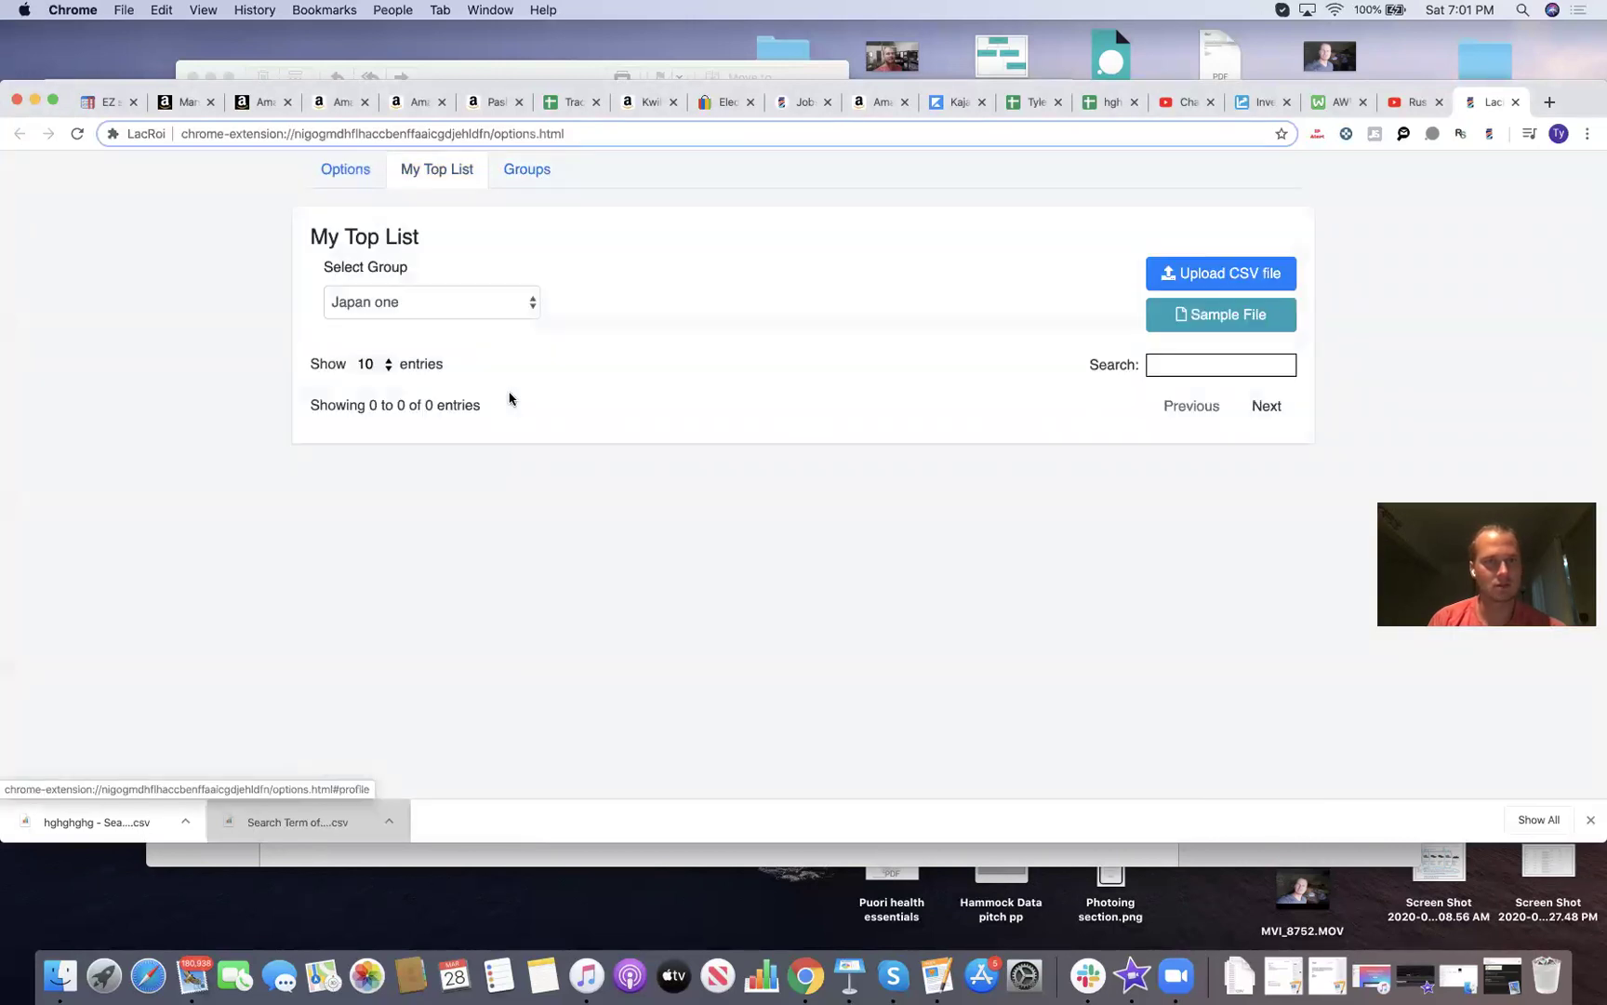
pyautogui.click(484, 314)
pyautogui.click(485, 324)
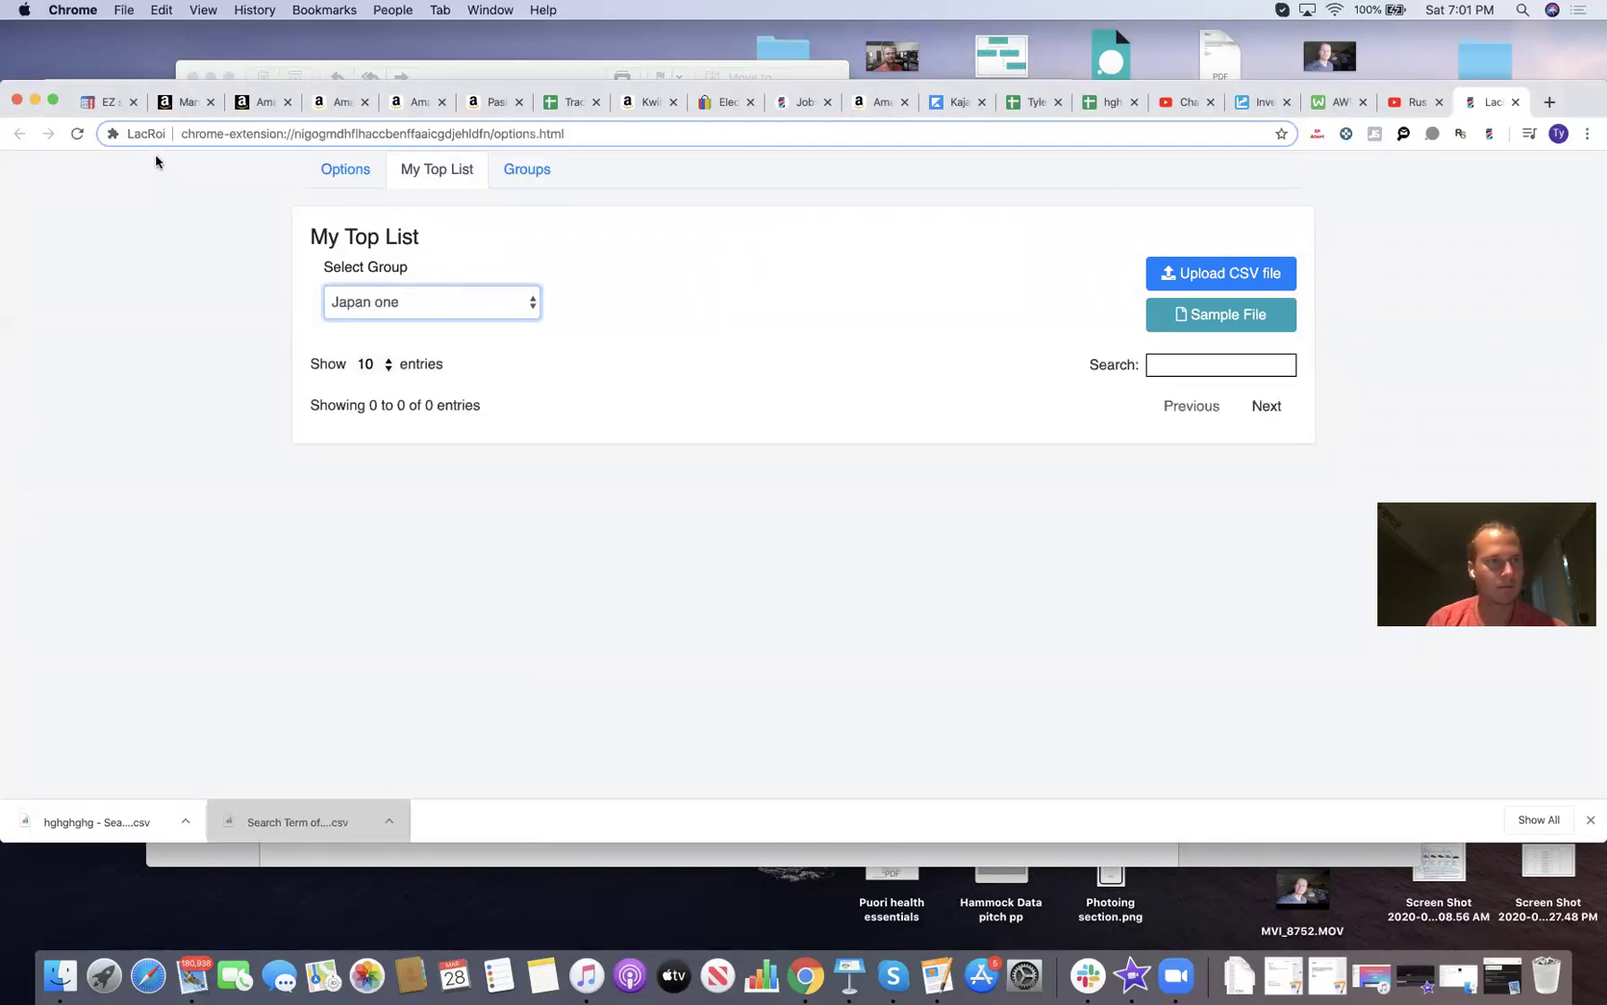
# - Reopen LacROI settings from the extension popup, select Japan one and open Upload CSV file
pyautogui.click(1516, 102)
pyautogui.click(1489, 134)
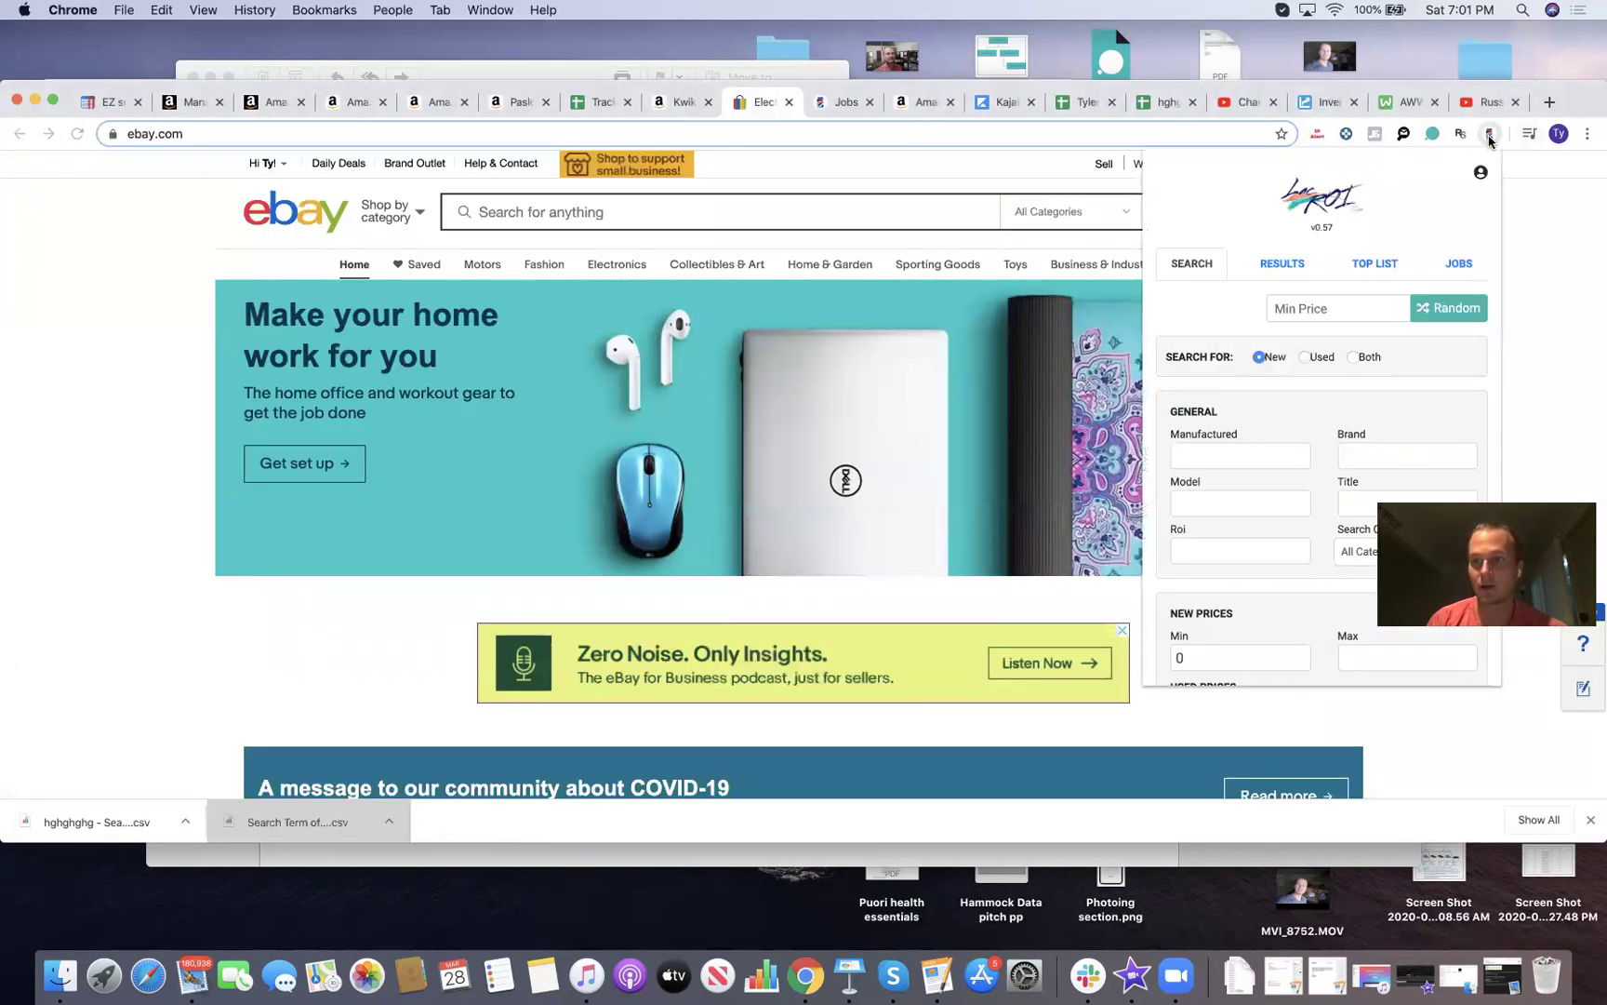
pyautogui.click(1481, 172)
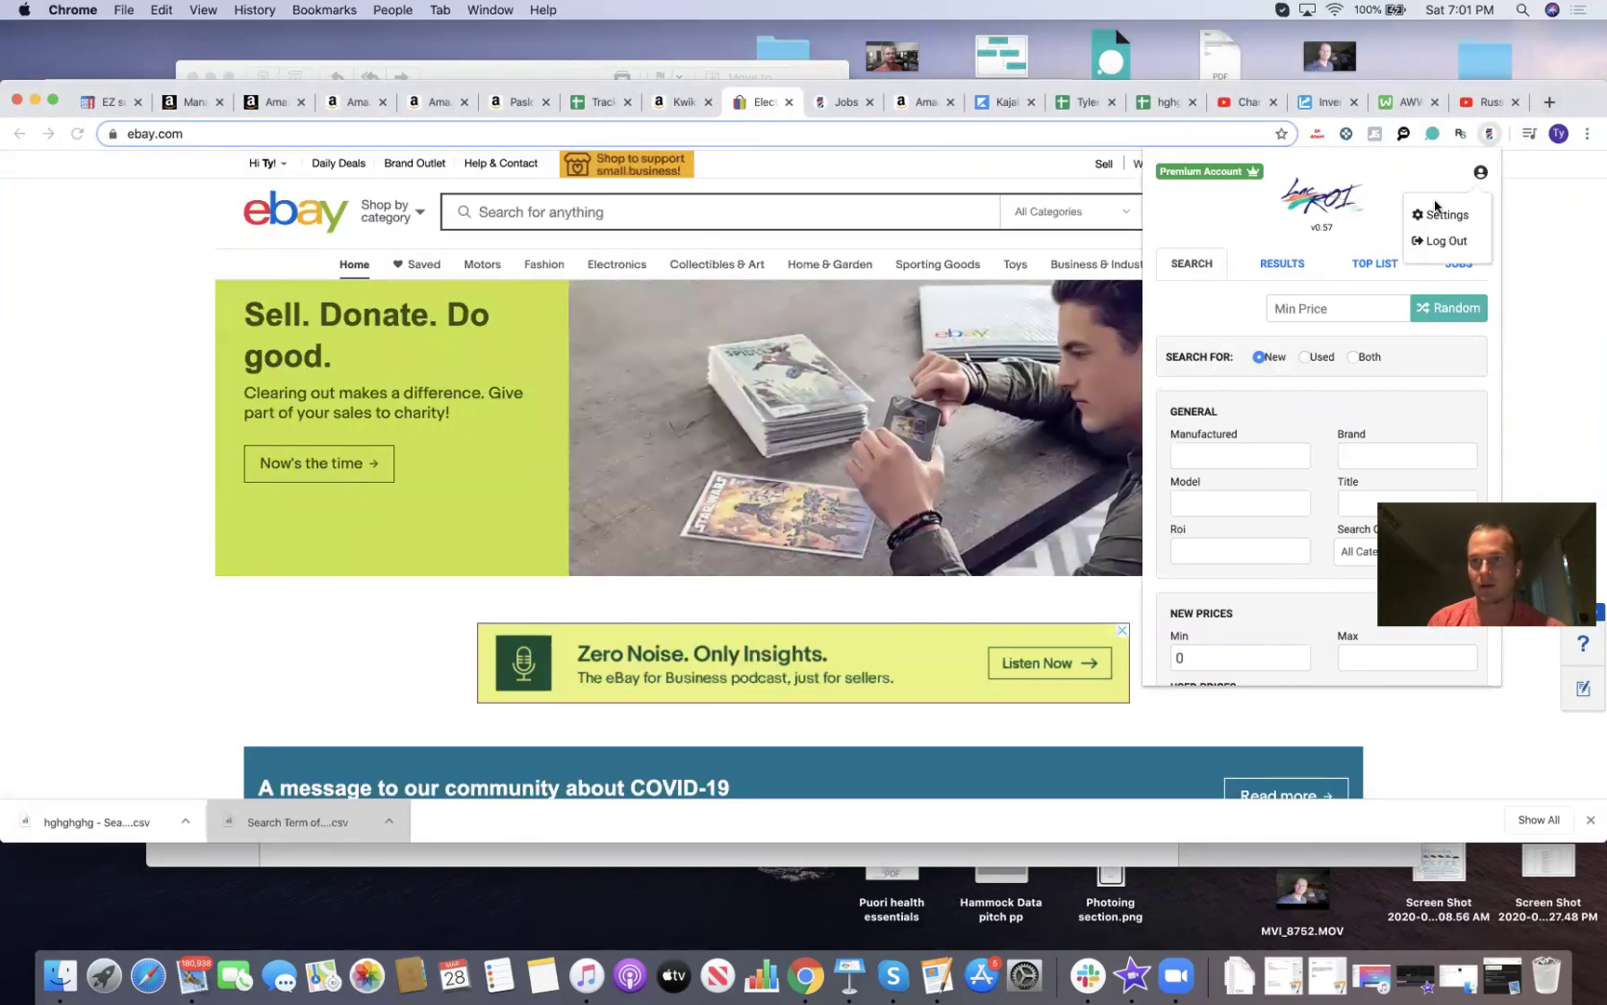
pyautogui.click(1432, 219)
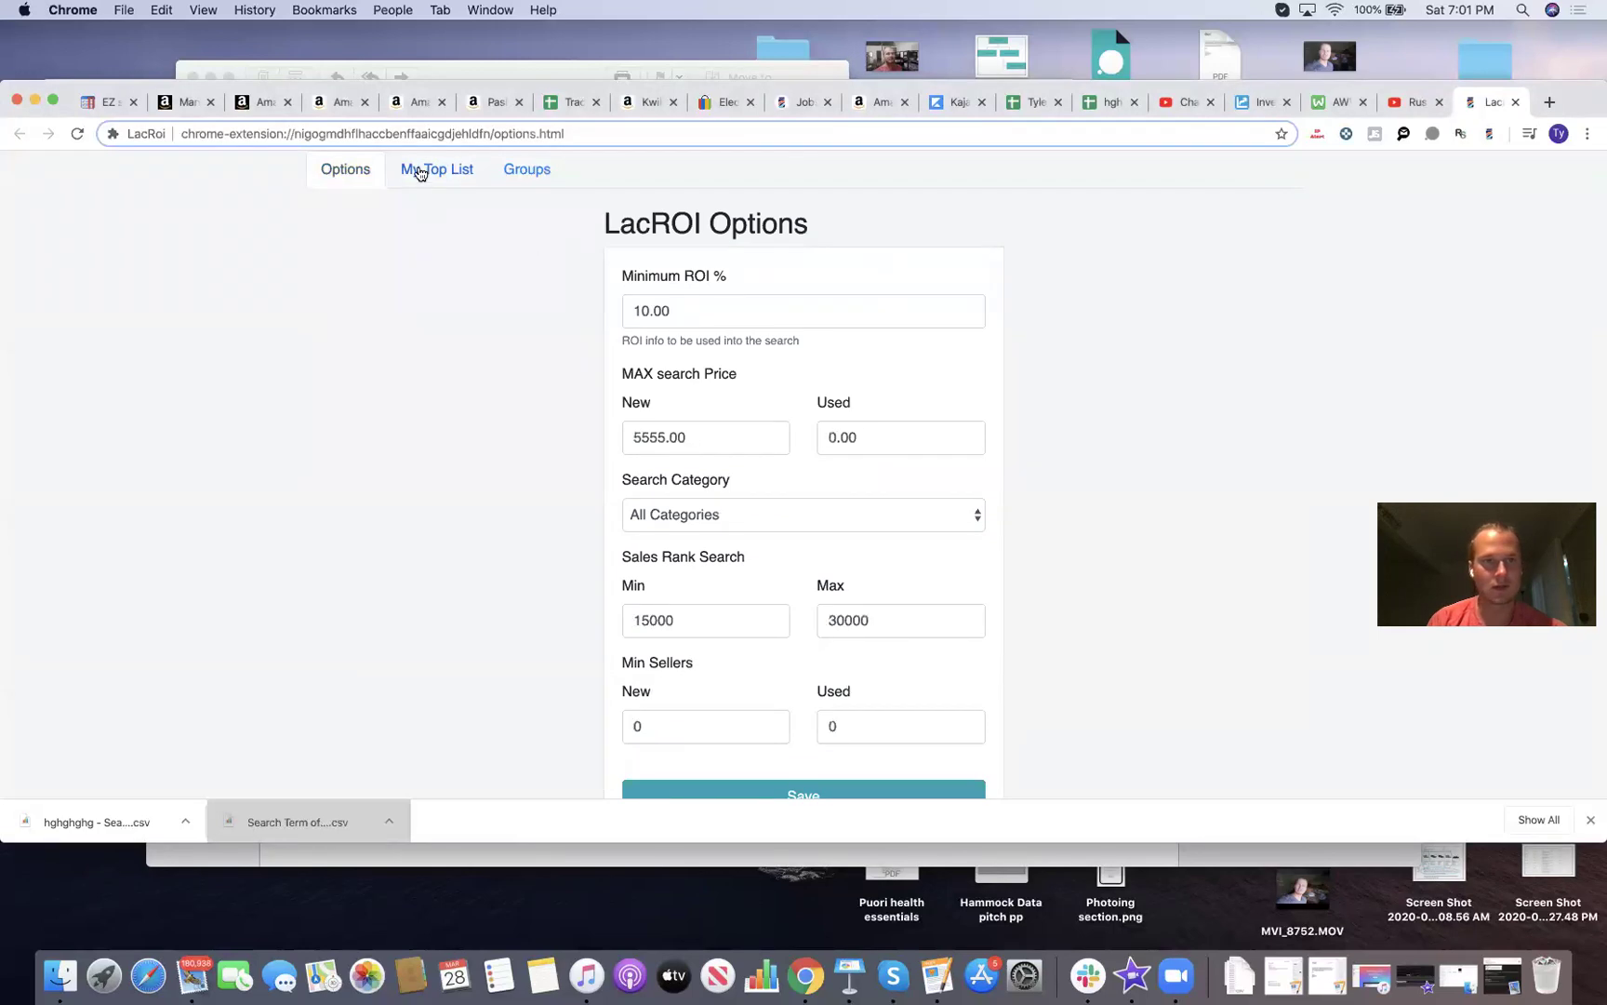
pyautogui.click(433, 169)
pyautogui.click(438, 307)
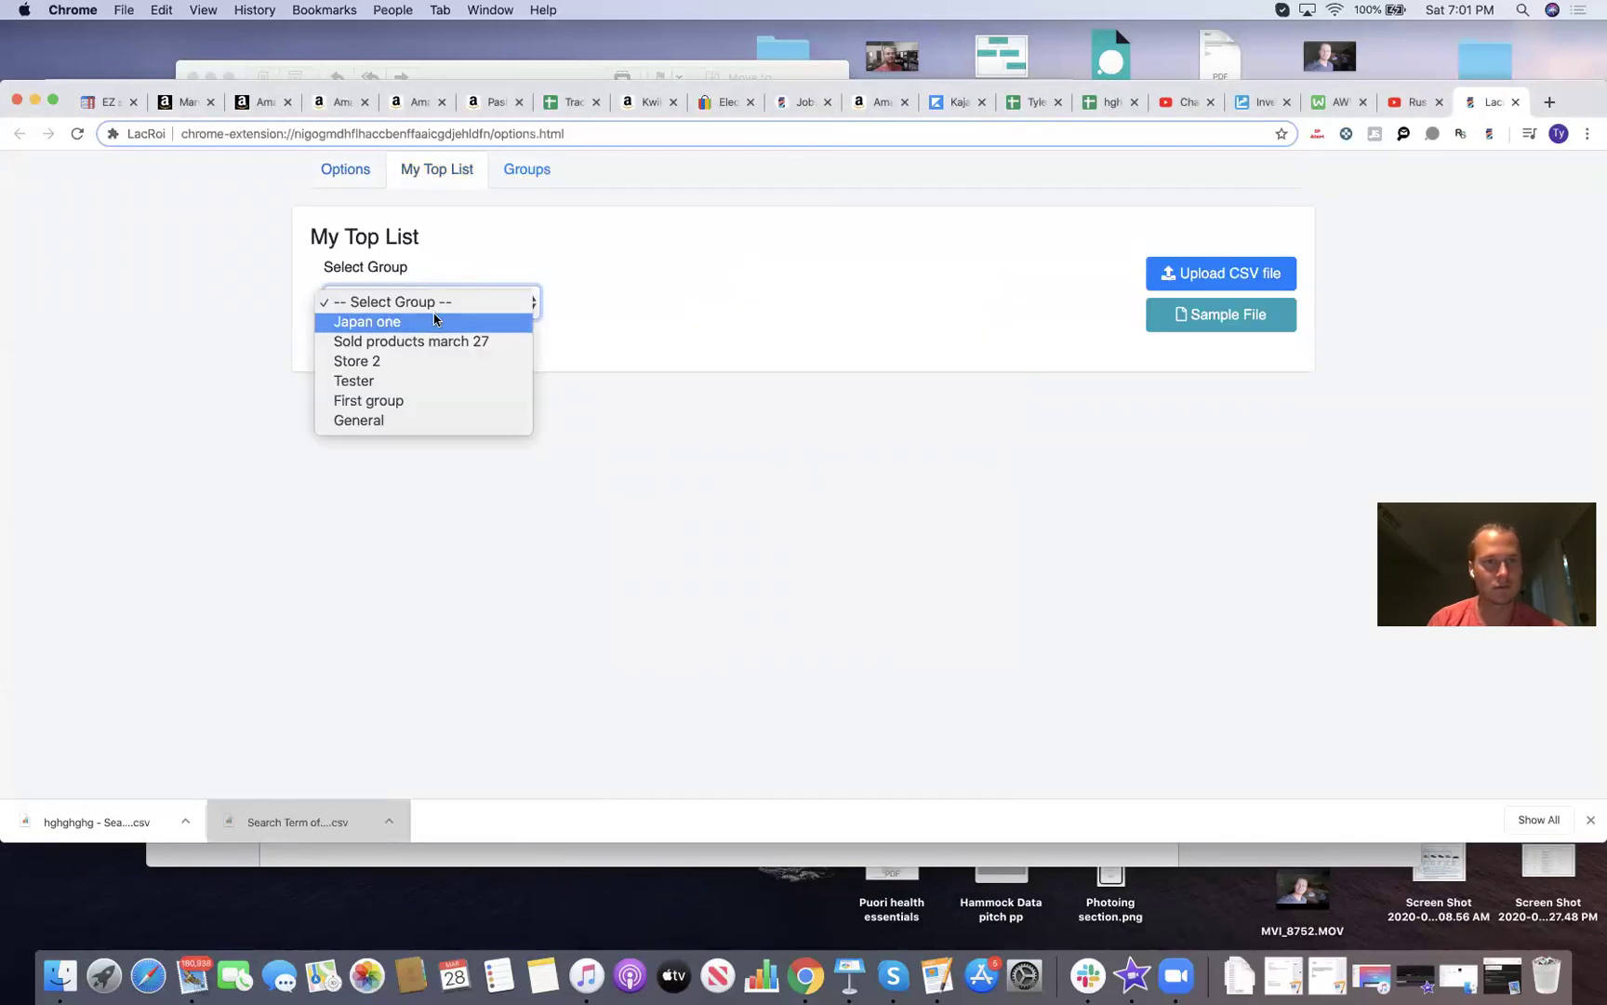
pyautogui.click(434, 320)
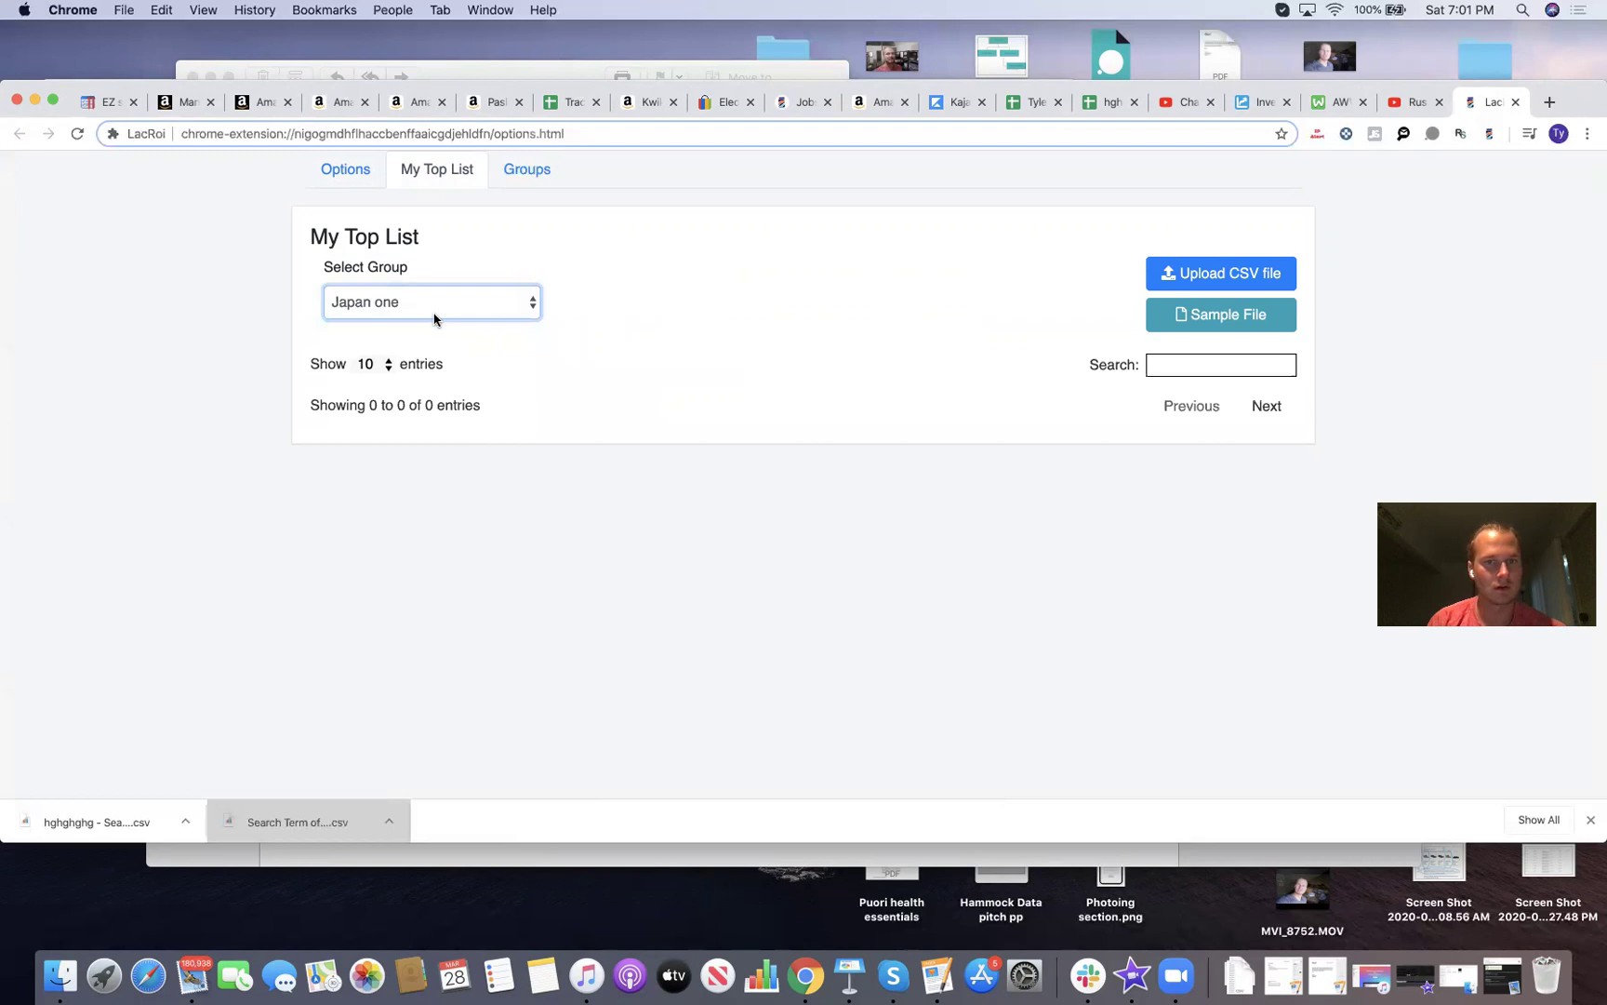
pyautogui.click(1190, 277)
# - Set the upload group to Japan one and upload 'hghghghg - Search Term of null (20).csv'
pyautogui.click(811, 374)
pyautogui.click(752, 400)
pyautogui.click(745, 367)
pyautogui.click(737, 350)
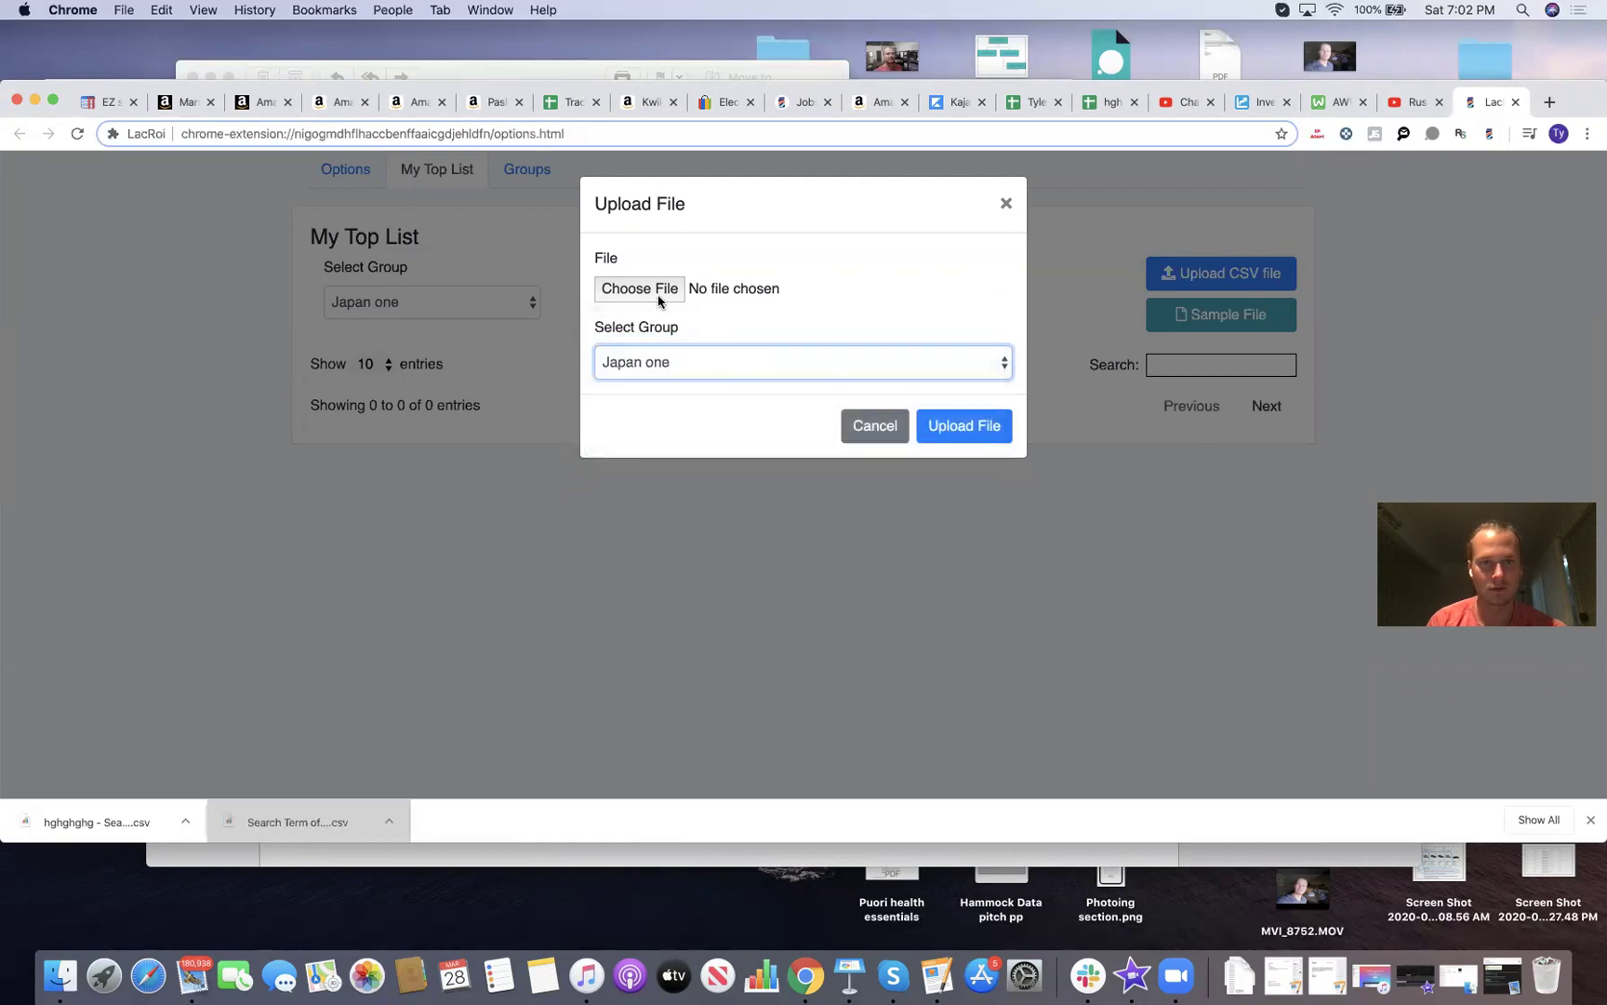
pyautogui.click(660, 298)
pyautogui.scroll(-20, 680, 439)
pyautogui.scroll(5, 680, 439)
pyautogui.click(670, 497)
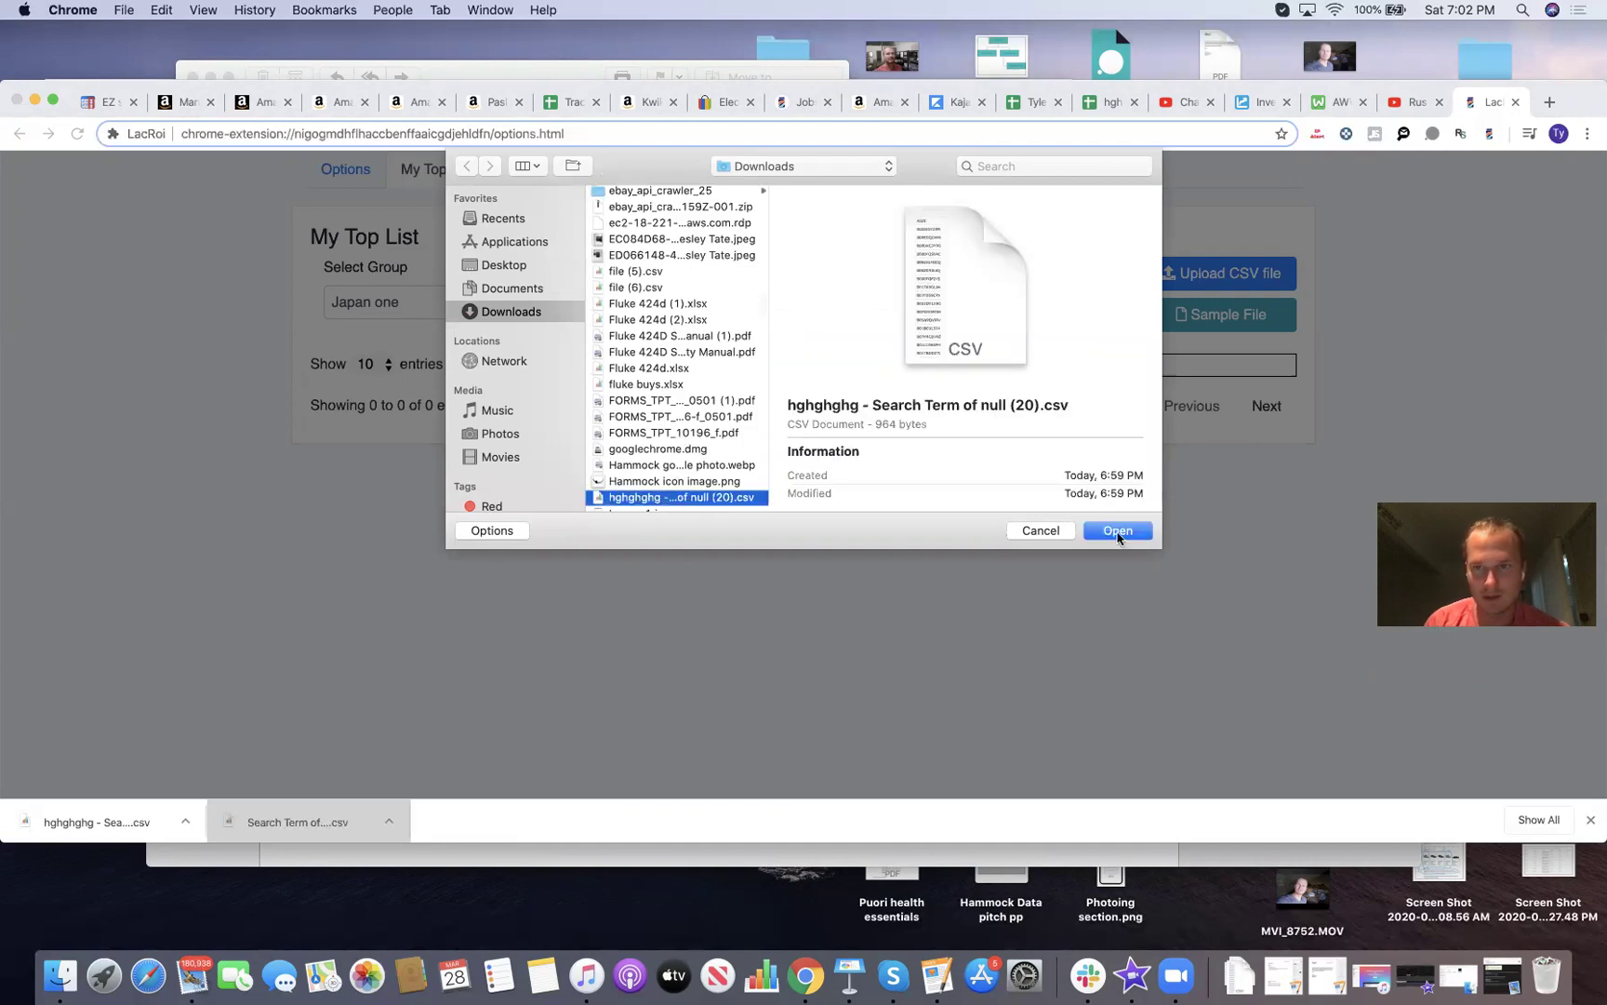
pyautogui.click(1120, 532)
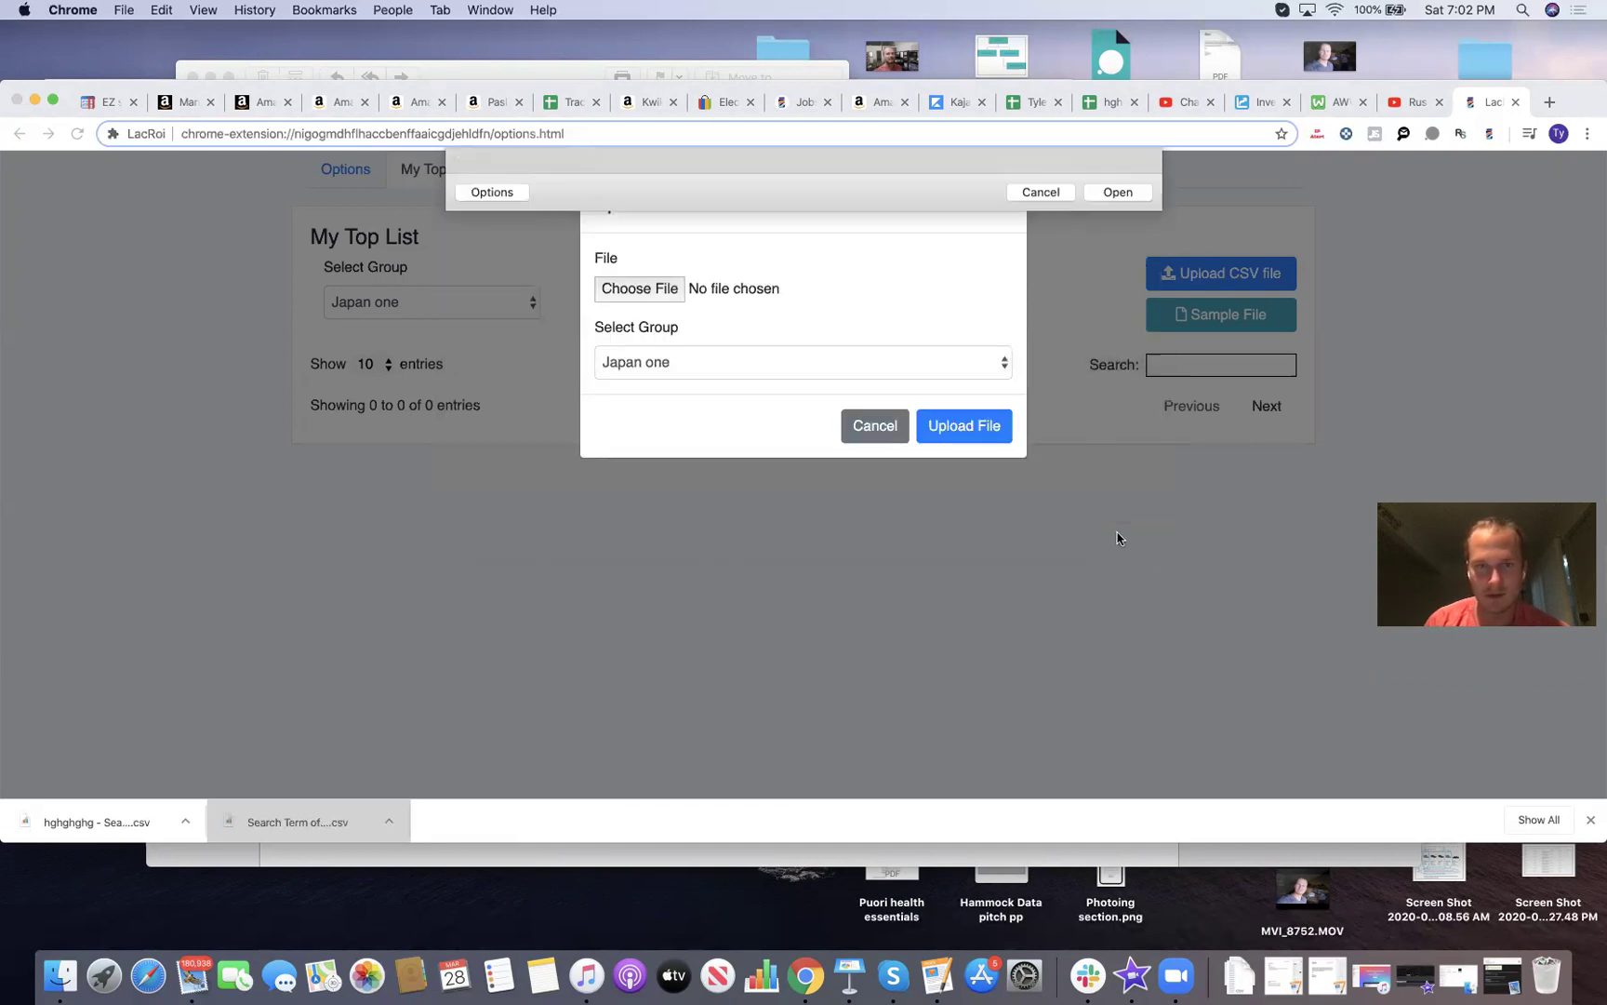
pyautogui.click(968, 437)
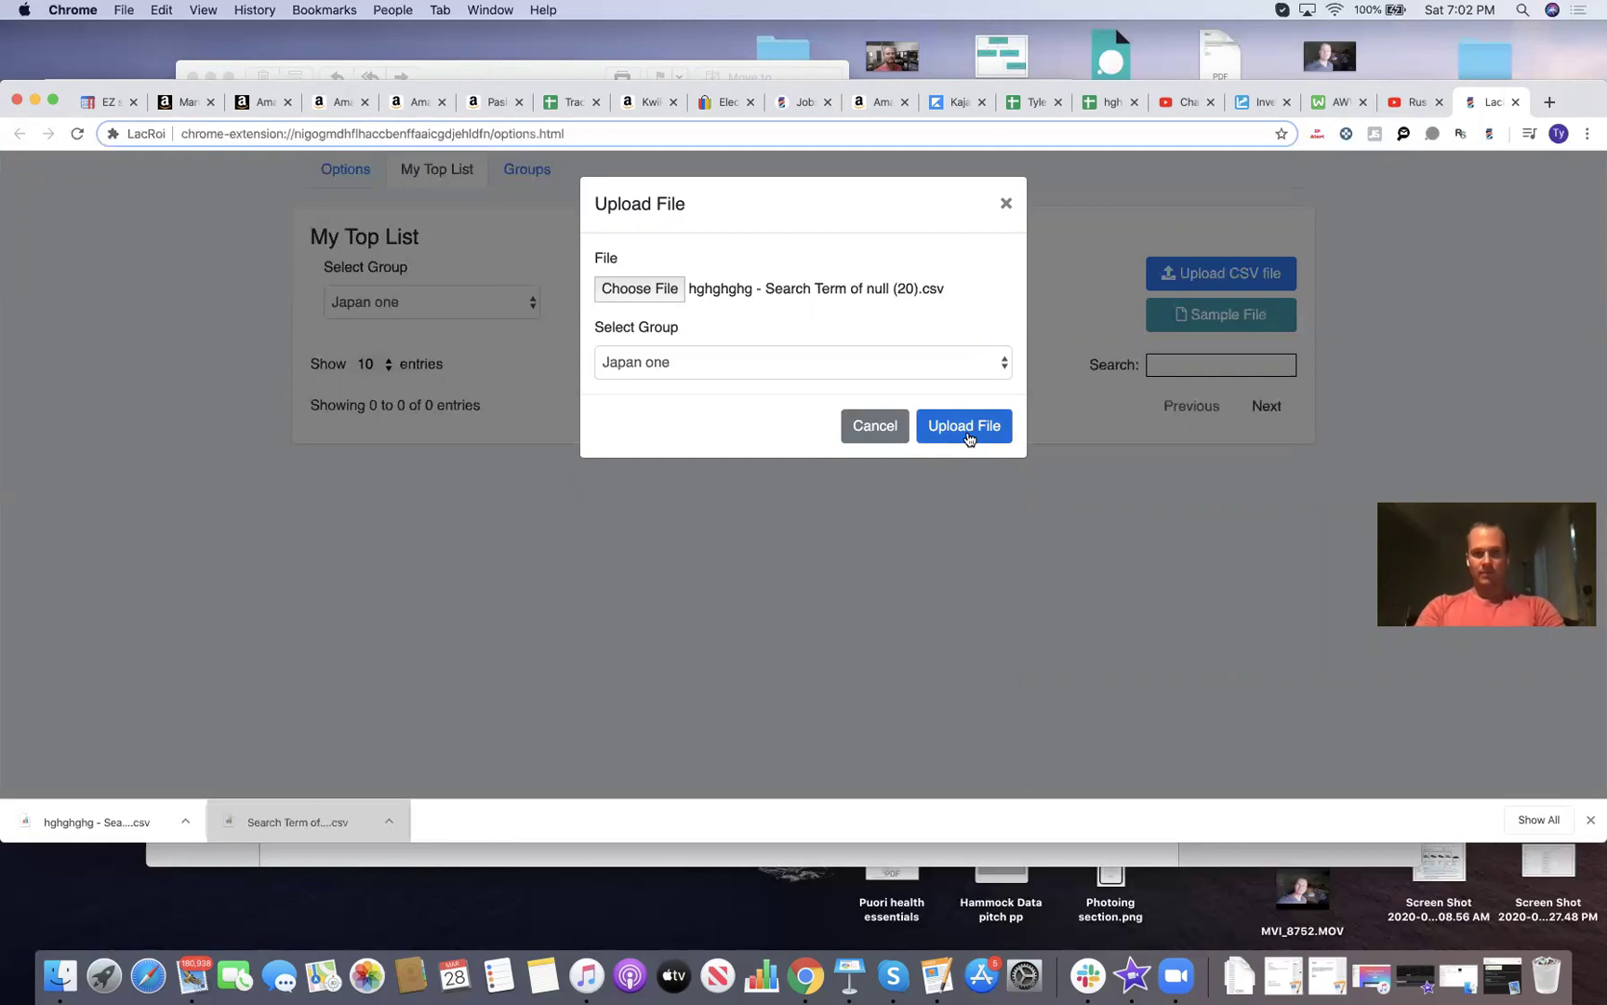
# - Reload the options page and list Japan one's imported products, such as the Kuretake brush pen
pyautogui.click(1005, 205)
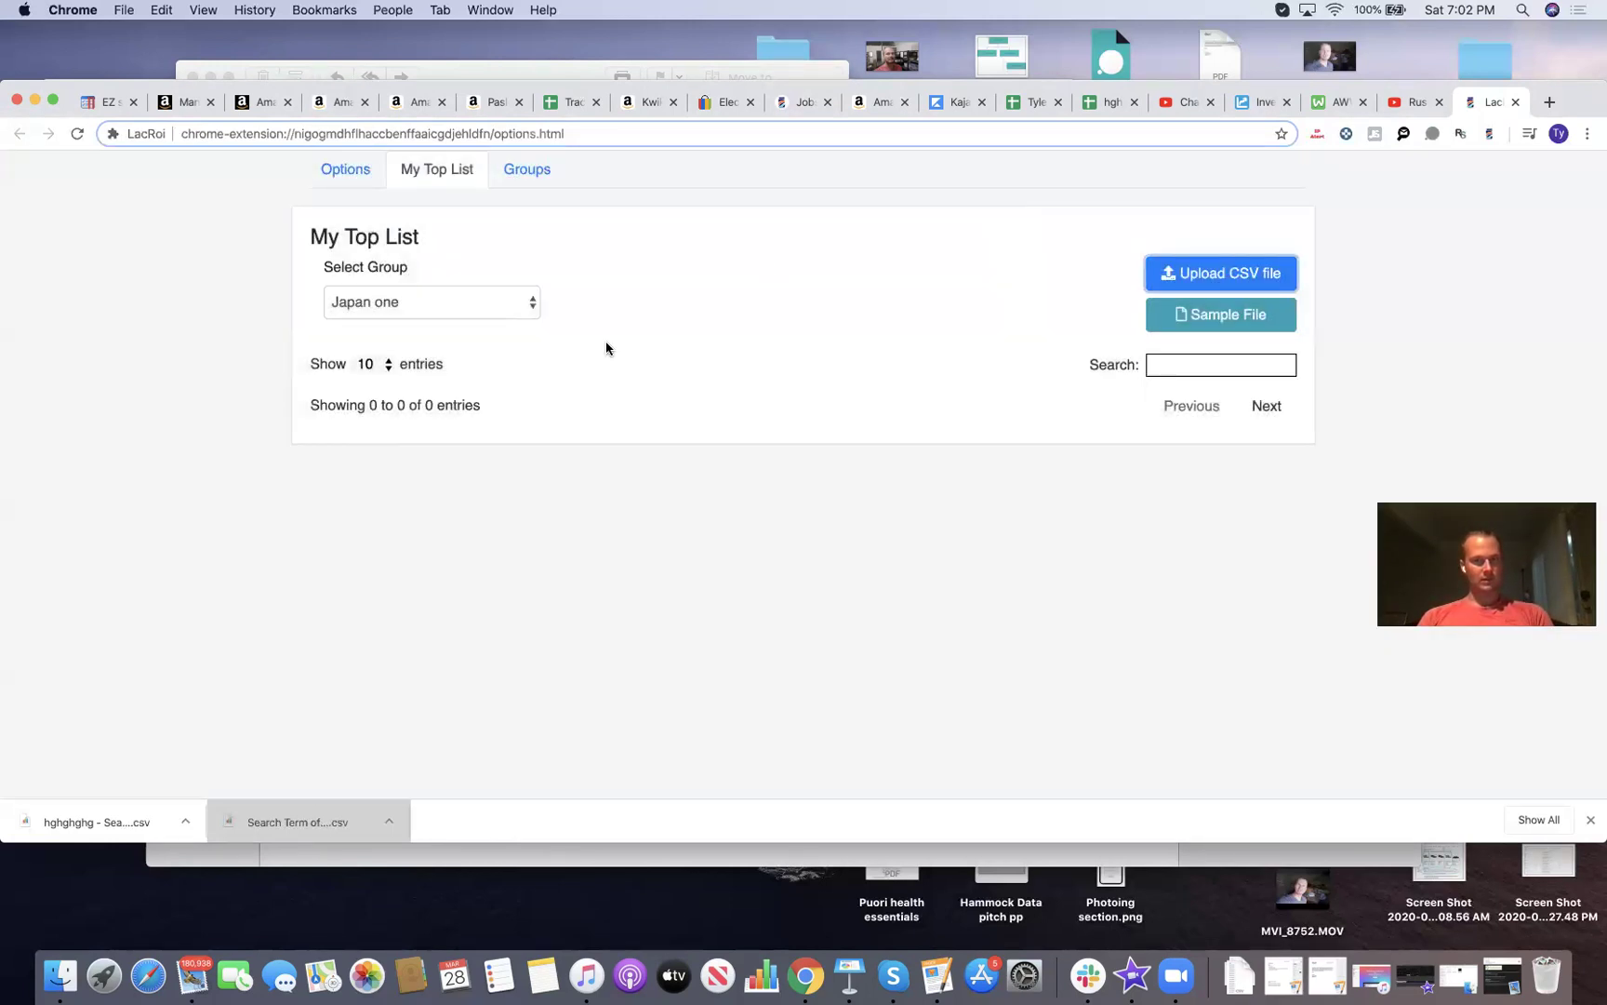
pyautogui.click(500, 312)
pyautogui.click(499, 312)
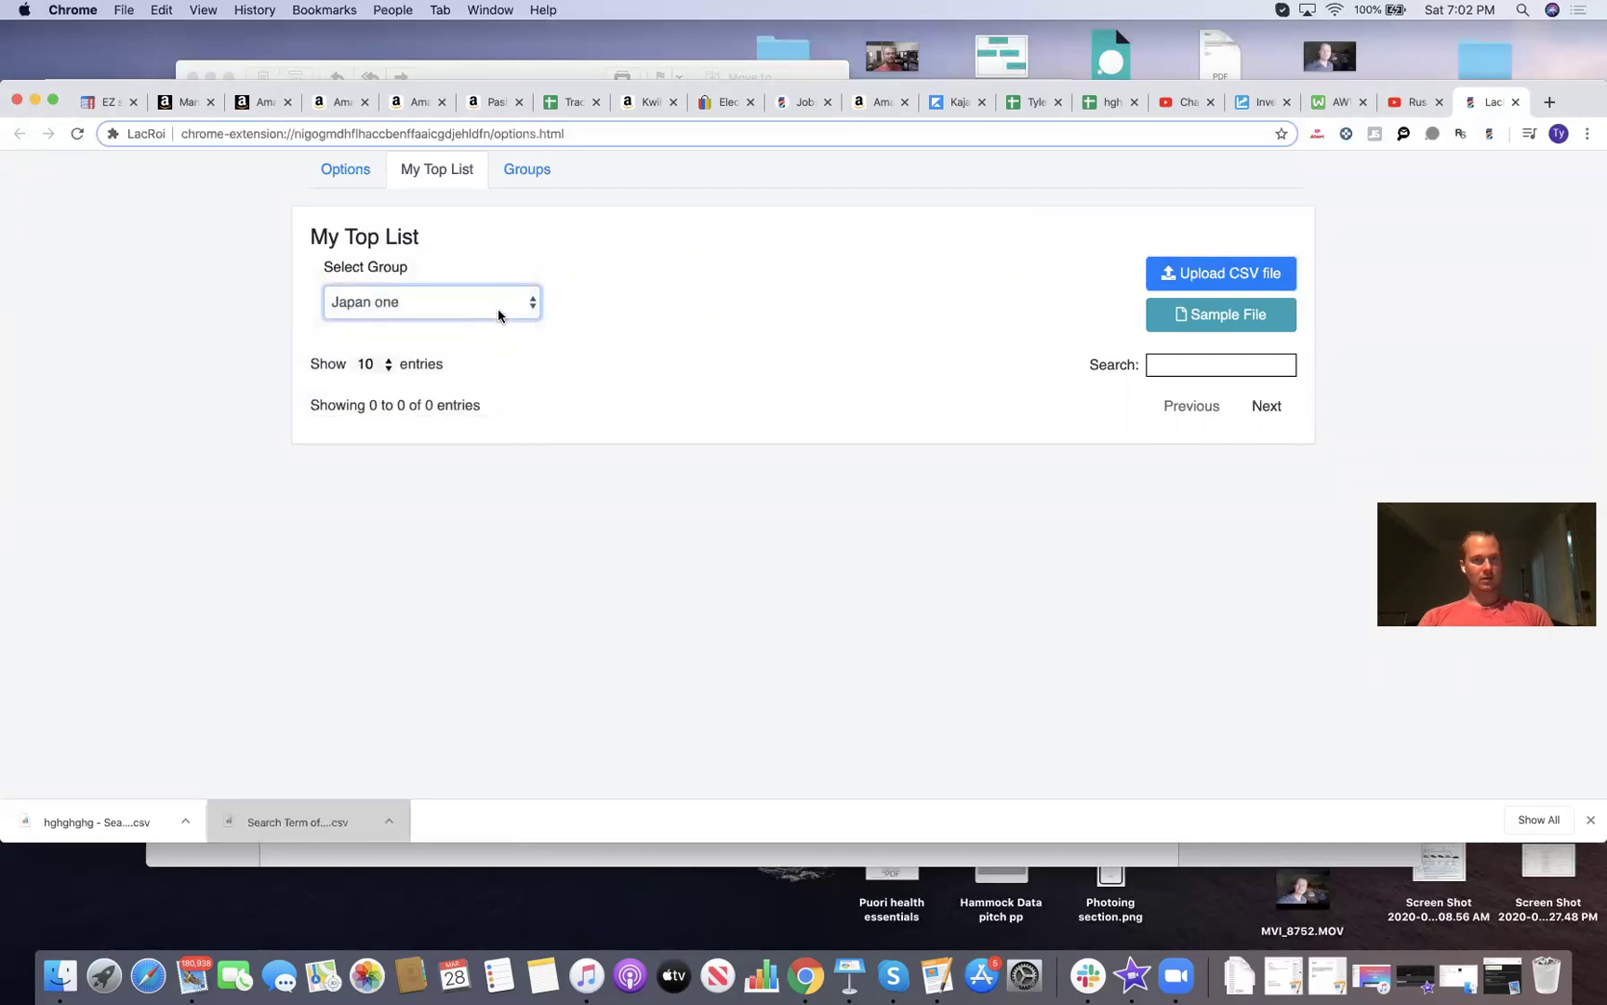
pyautogui.click(77, 133)
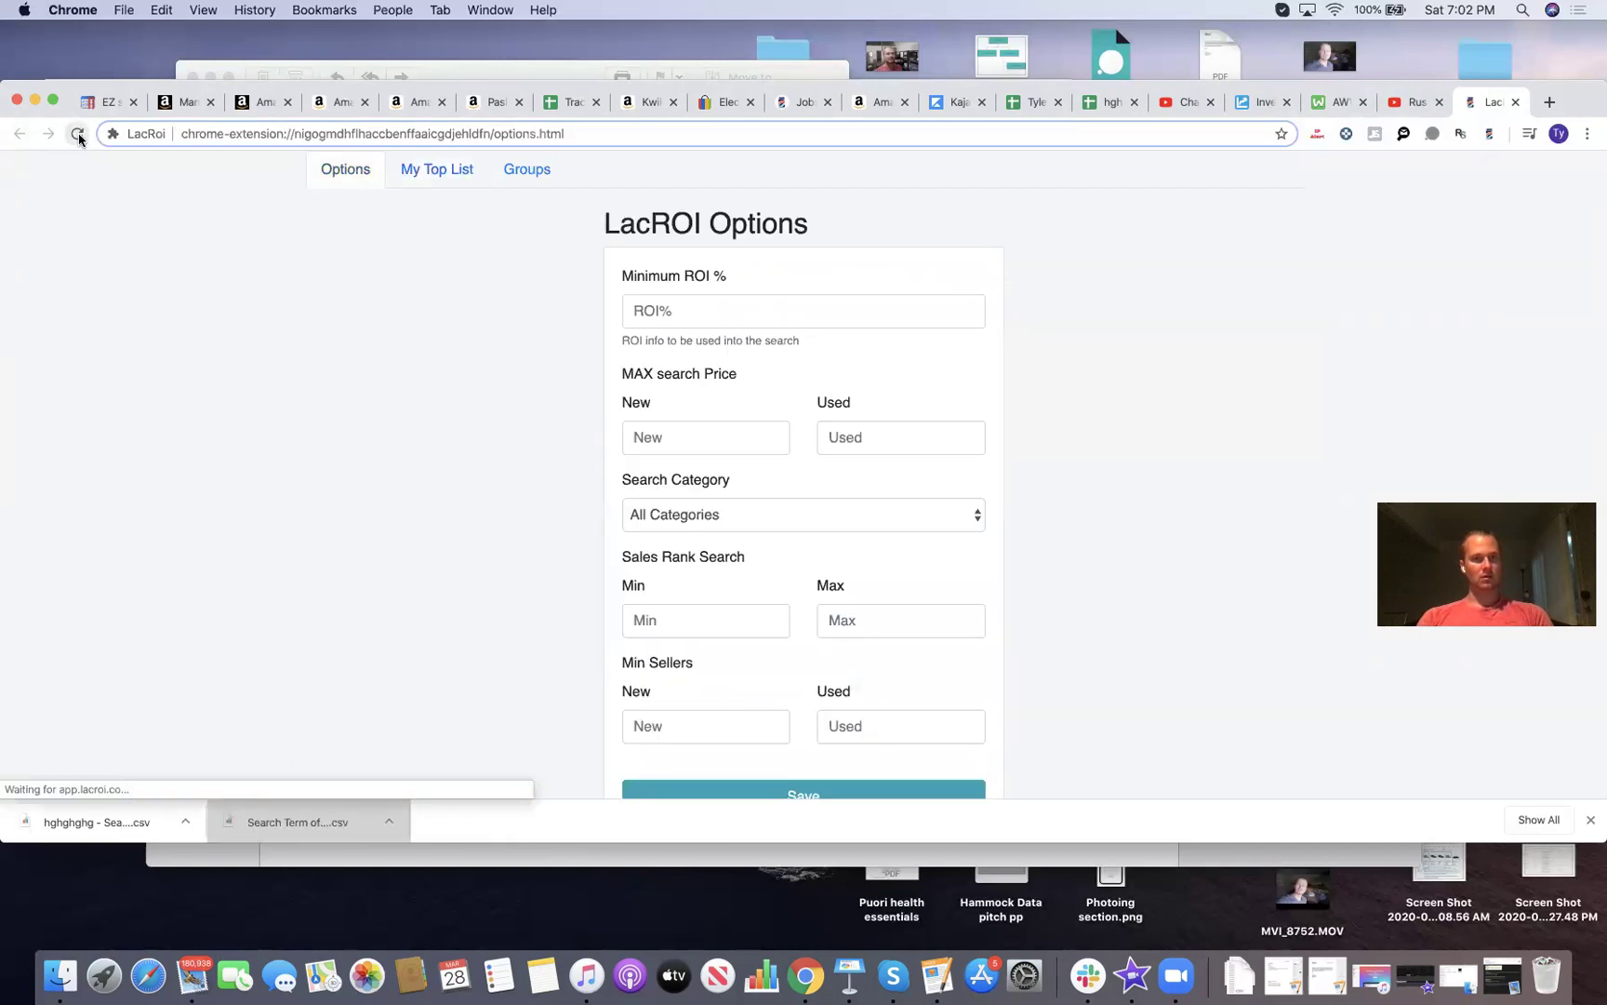
pyautogui.click(416, 169)
pyautogui.click(394, 300)
pyautogui.click(414, 312)
pyautogui.click(415, 312)
pyautogui.click(421, 326)
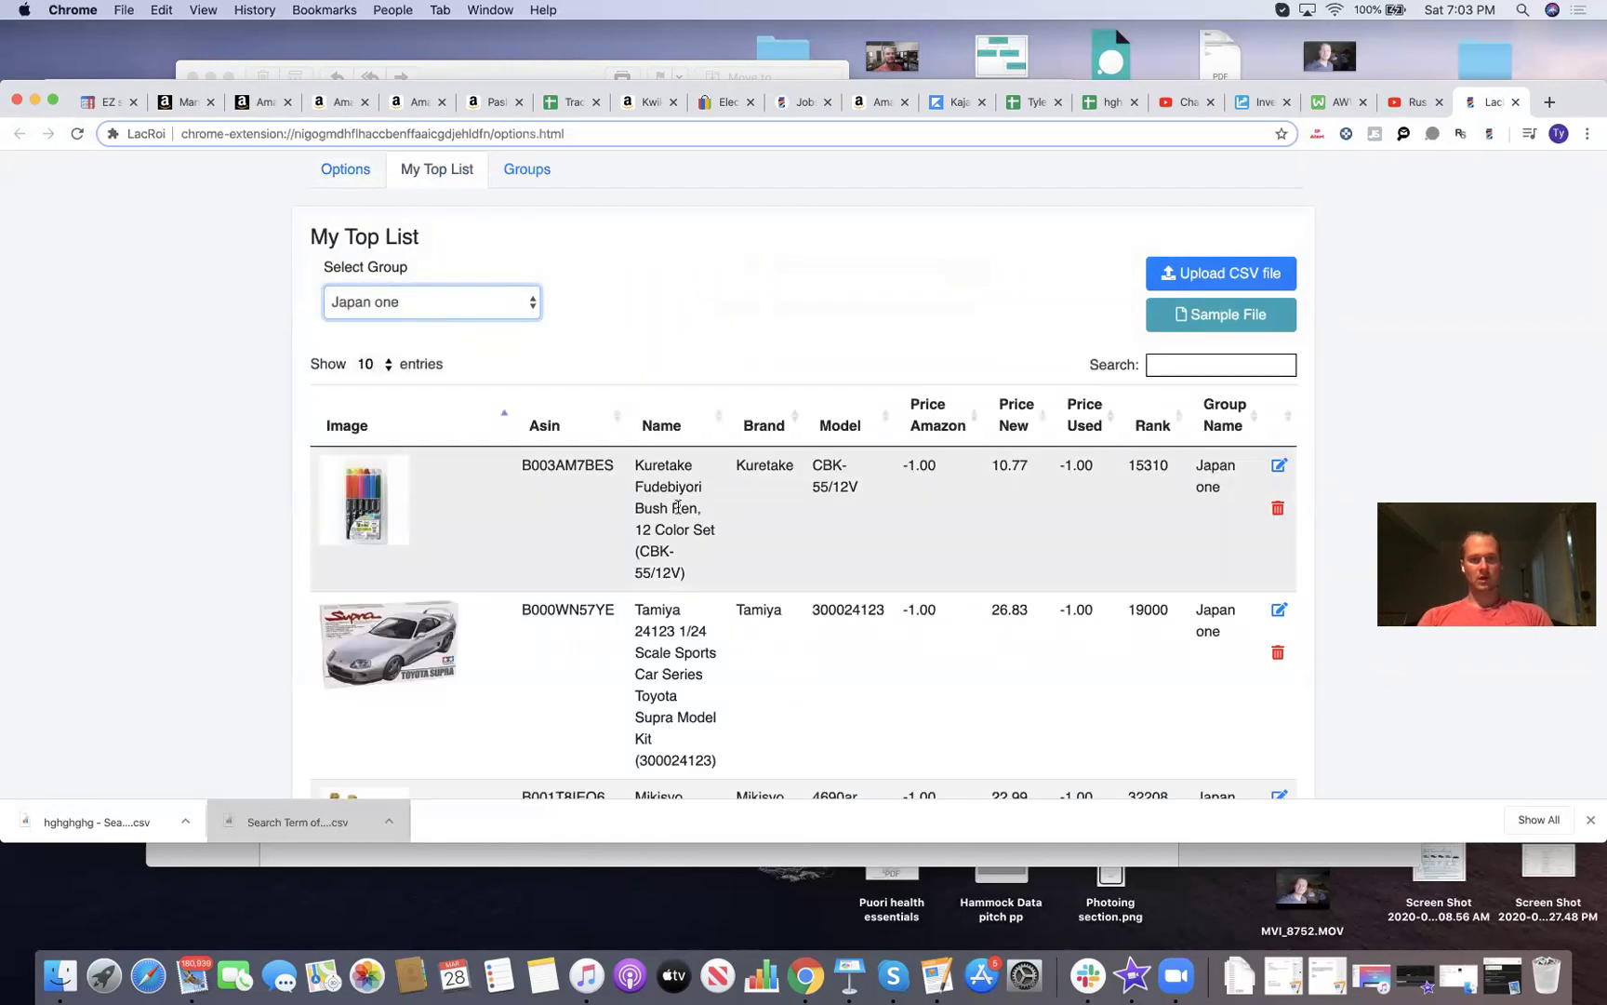
pyautogui.scroll(-3, 1101, 419)
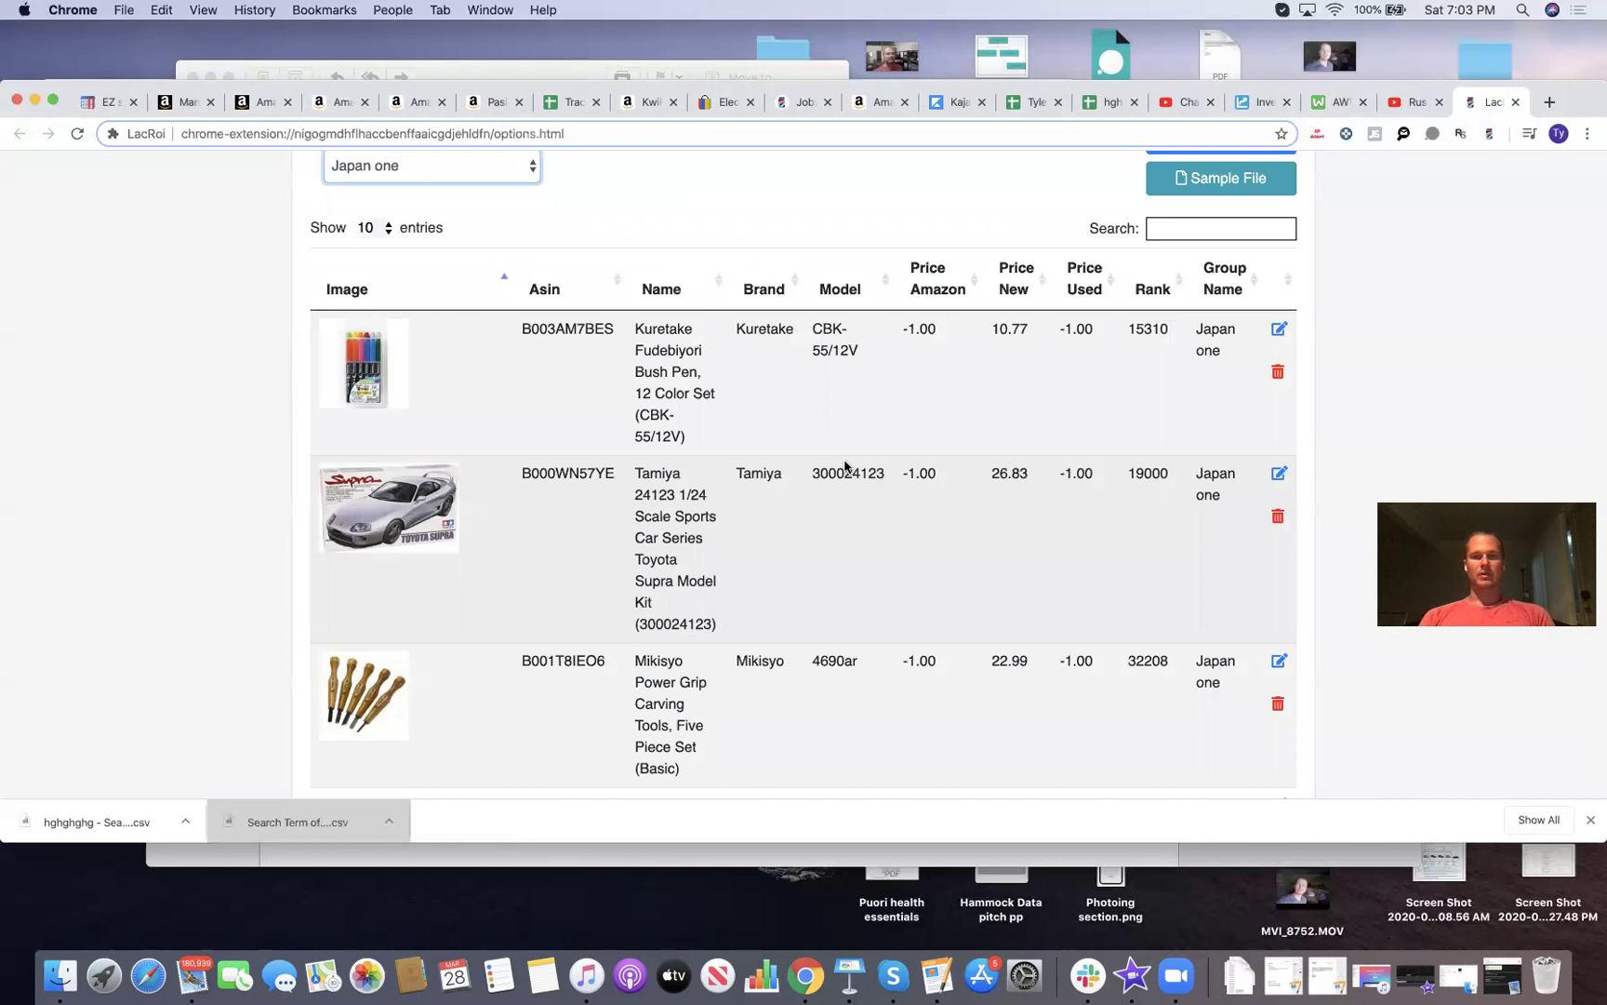
pyautogui.scroll(-1, 845, 465)
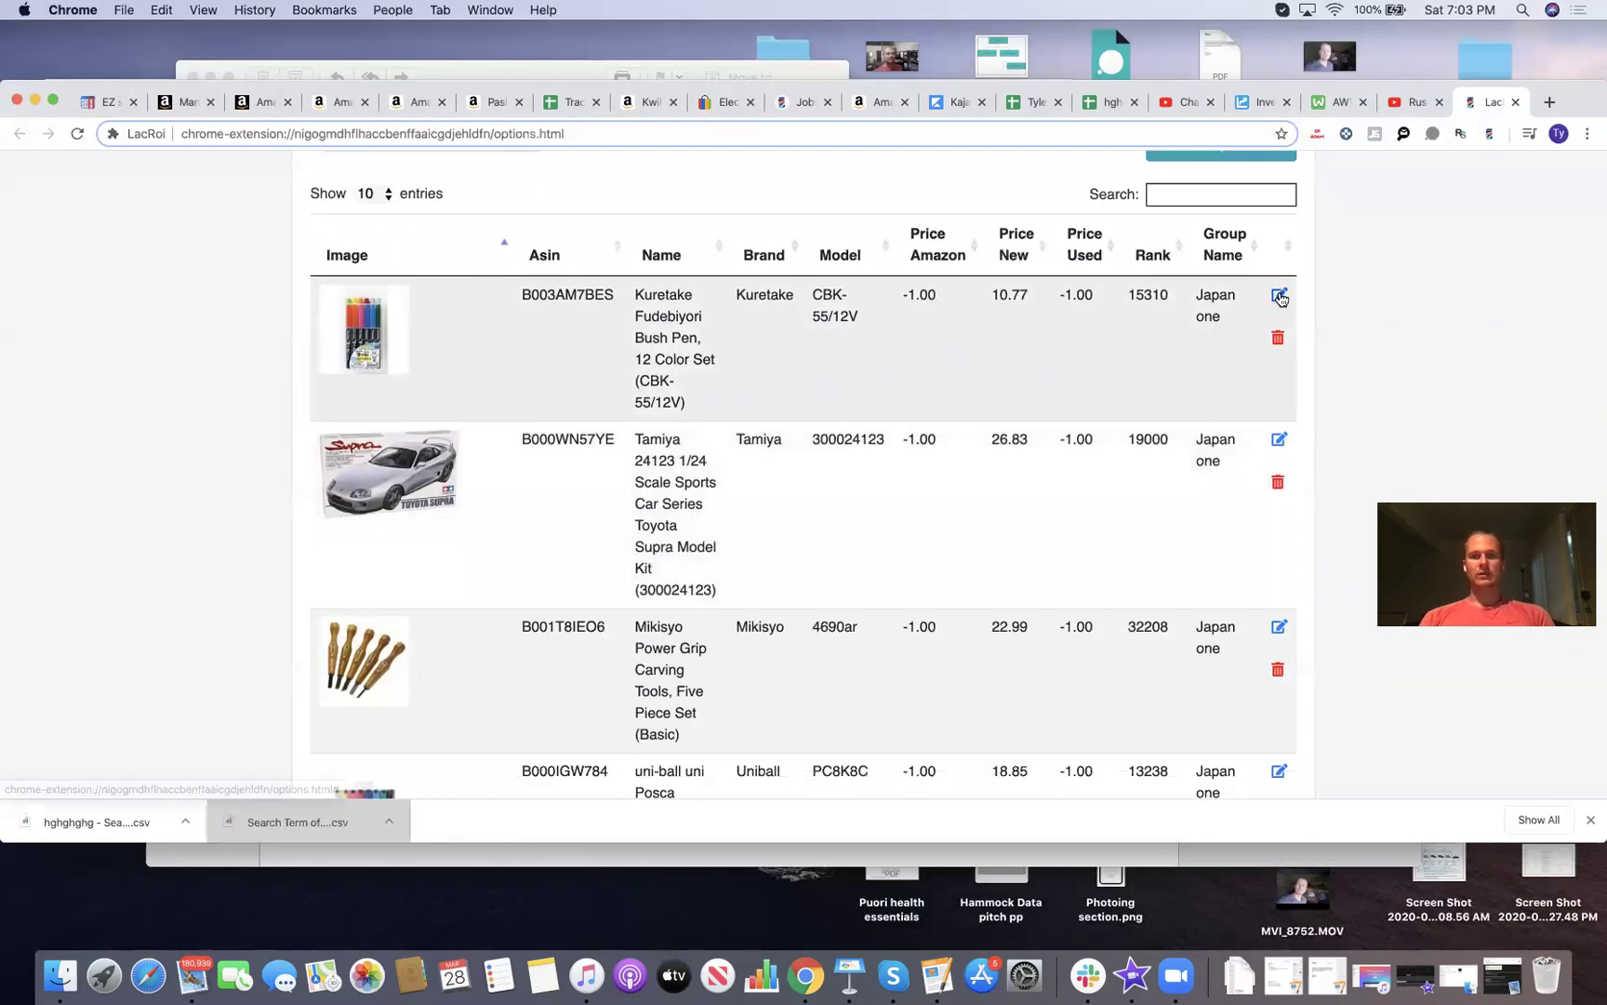
# - Open the Kuretake brush pen item's editor and close it without changes
pyautogui.click(1280, 296)
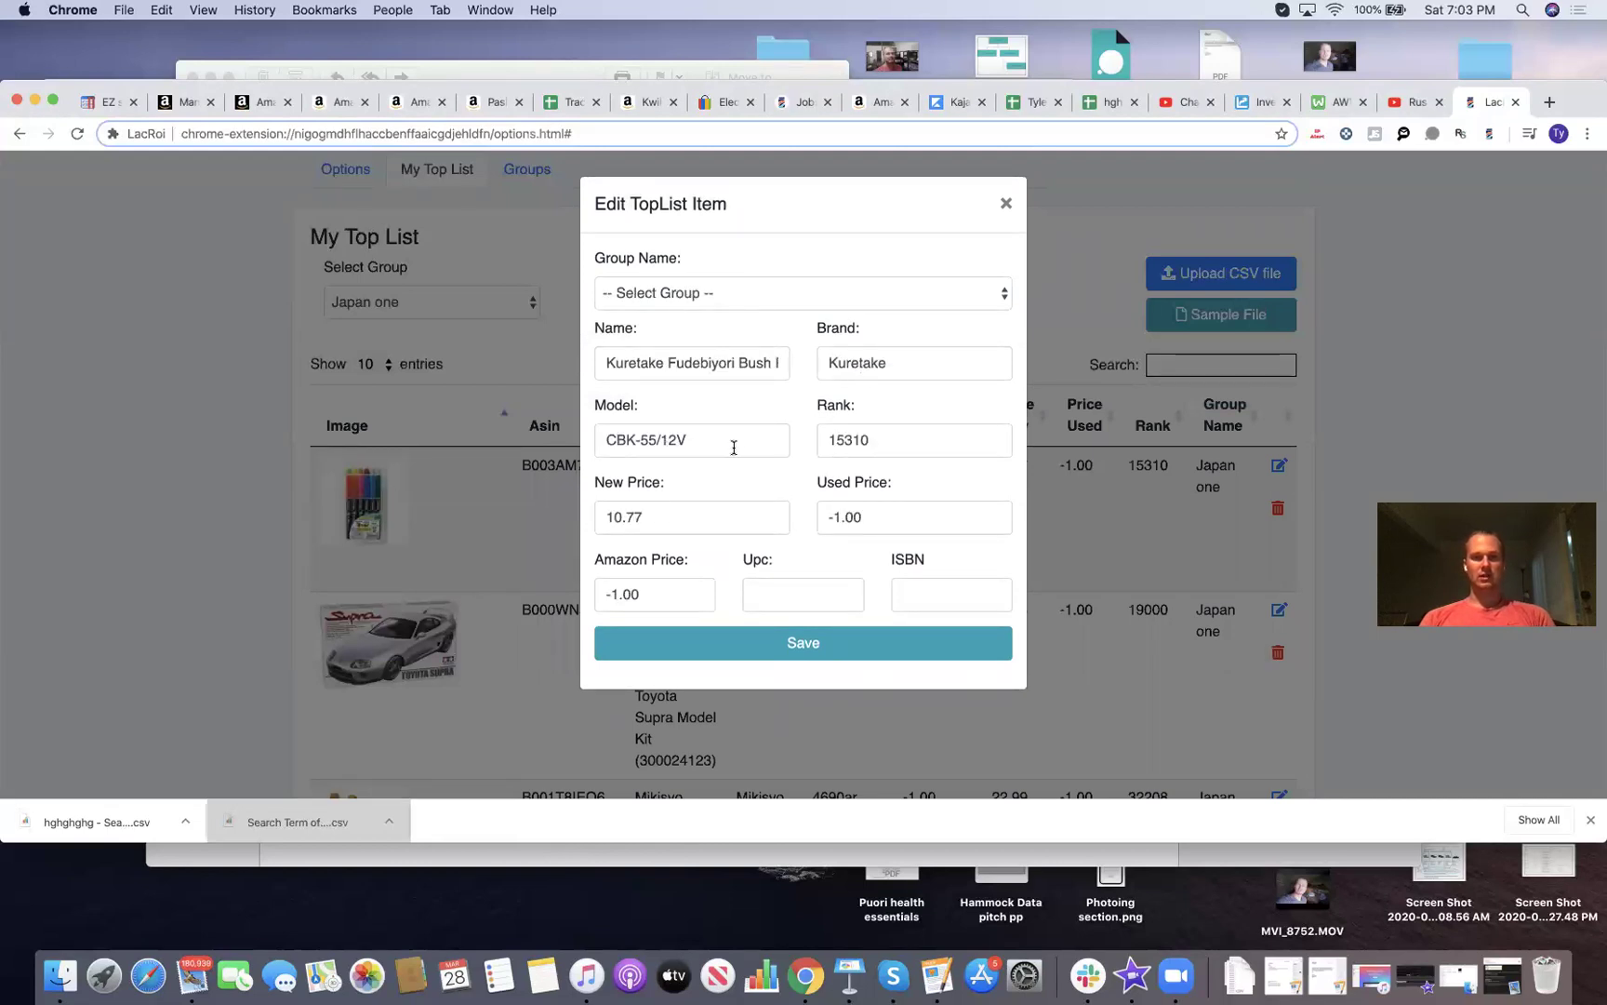
pyautogui.click(1003, 202)
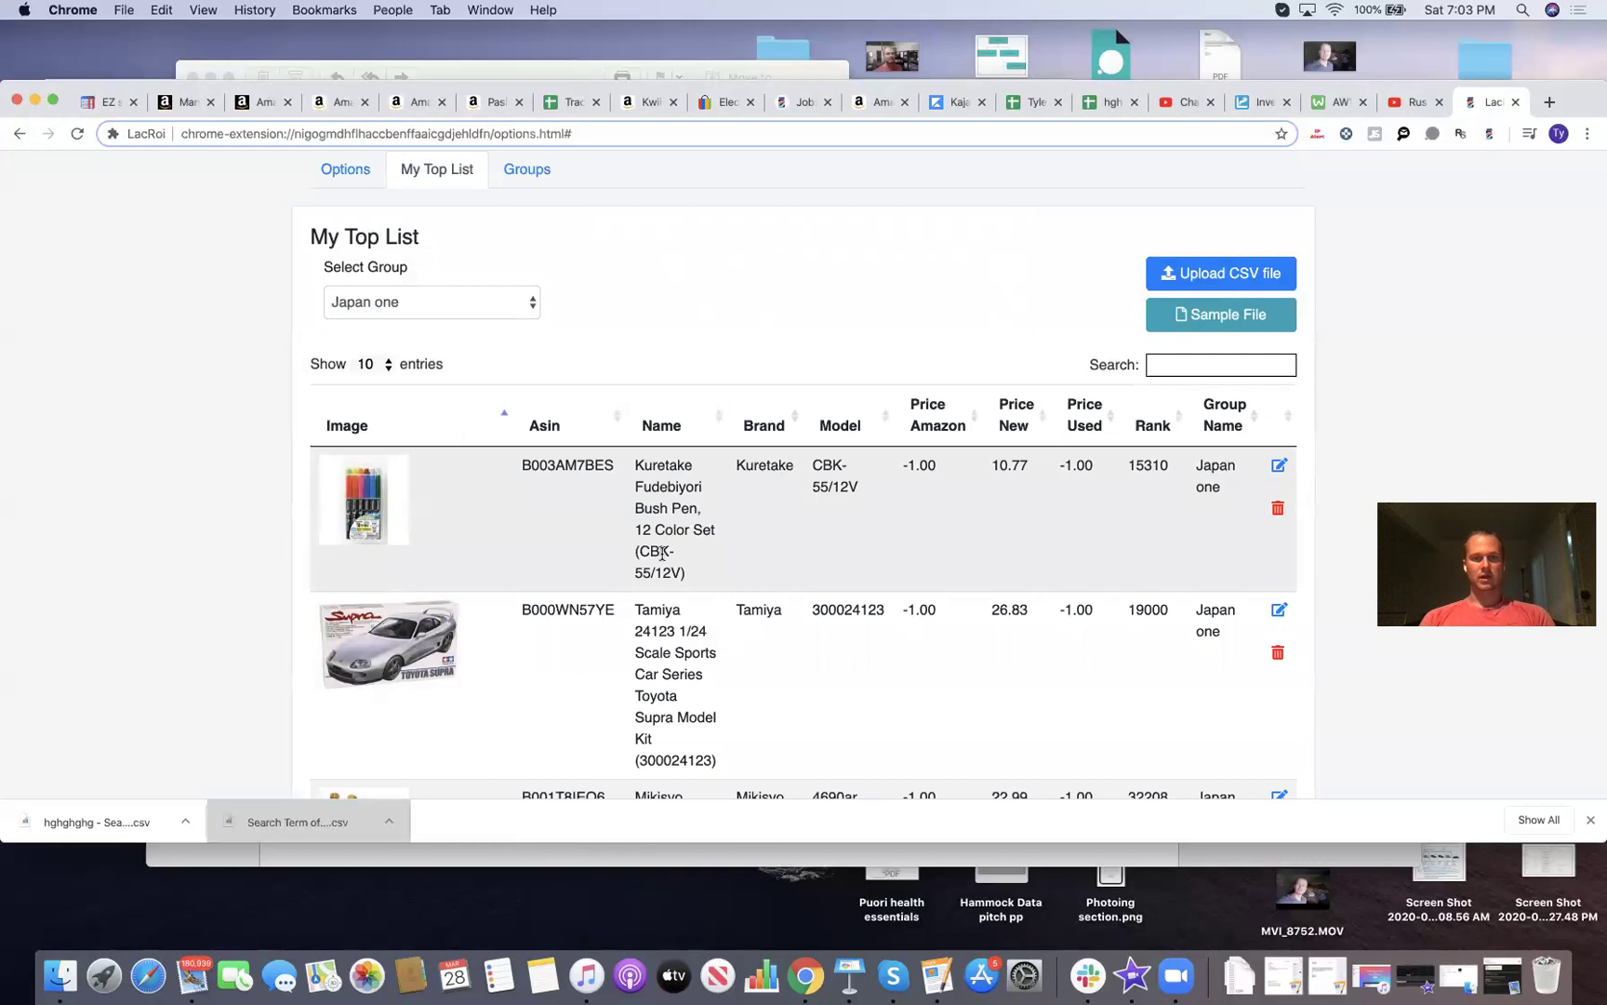
pyautogui.scroll(-2, 699, 591)
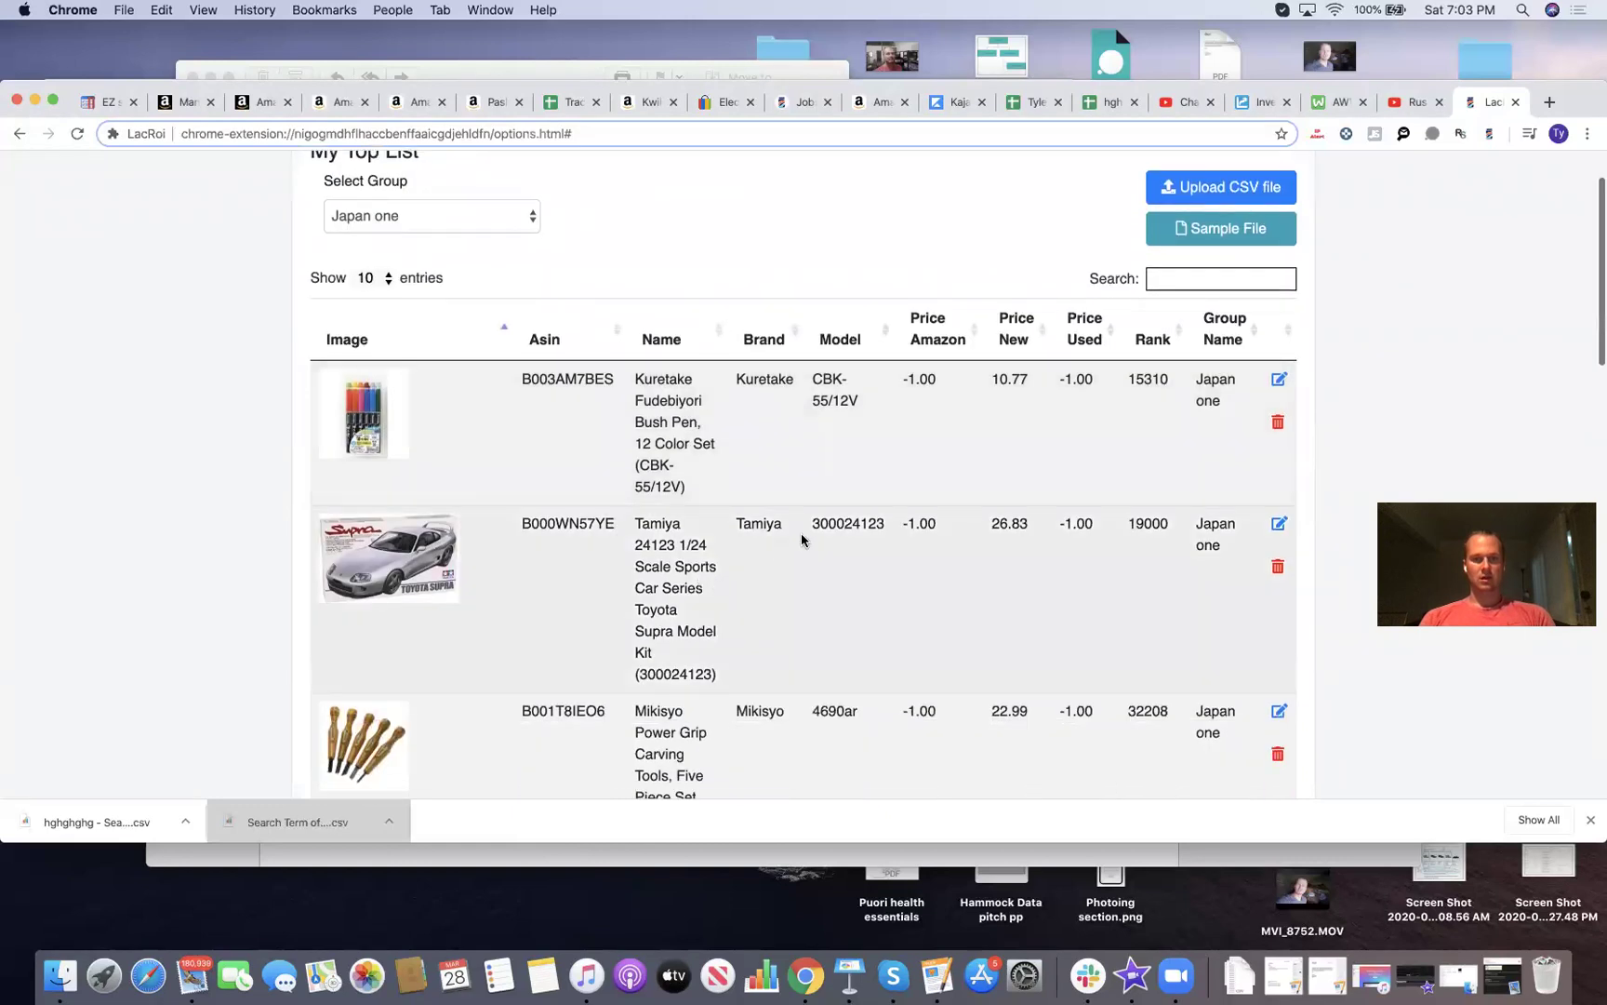
pyautogui.scroll(-6, 855, 551)
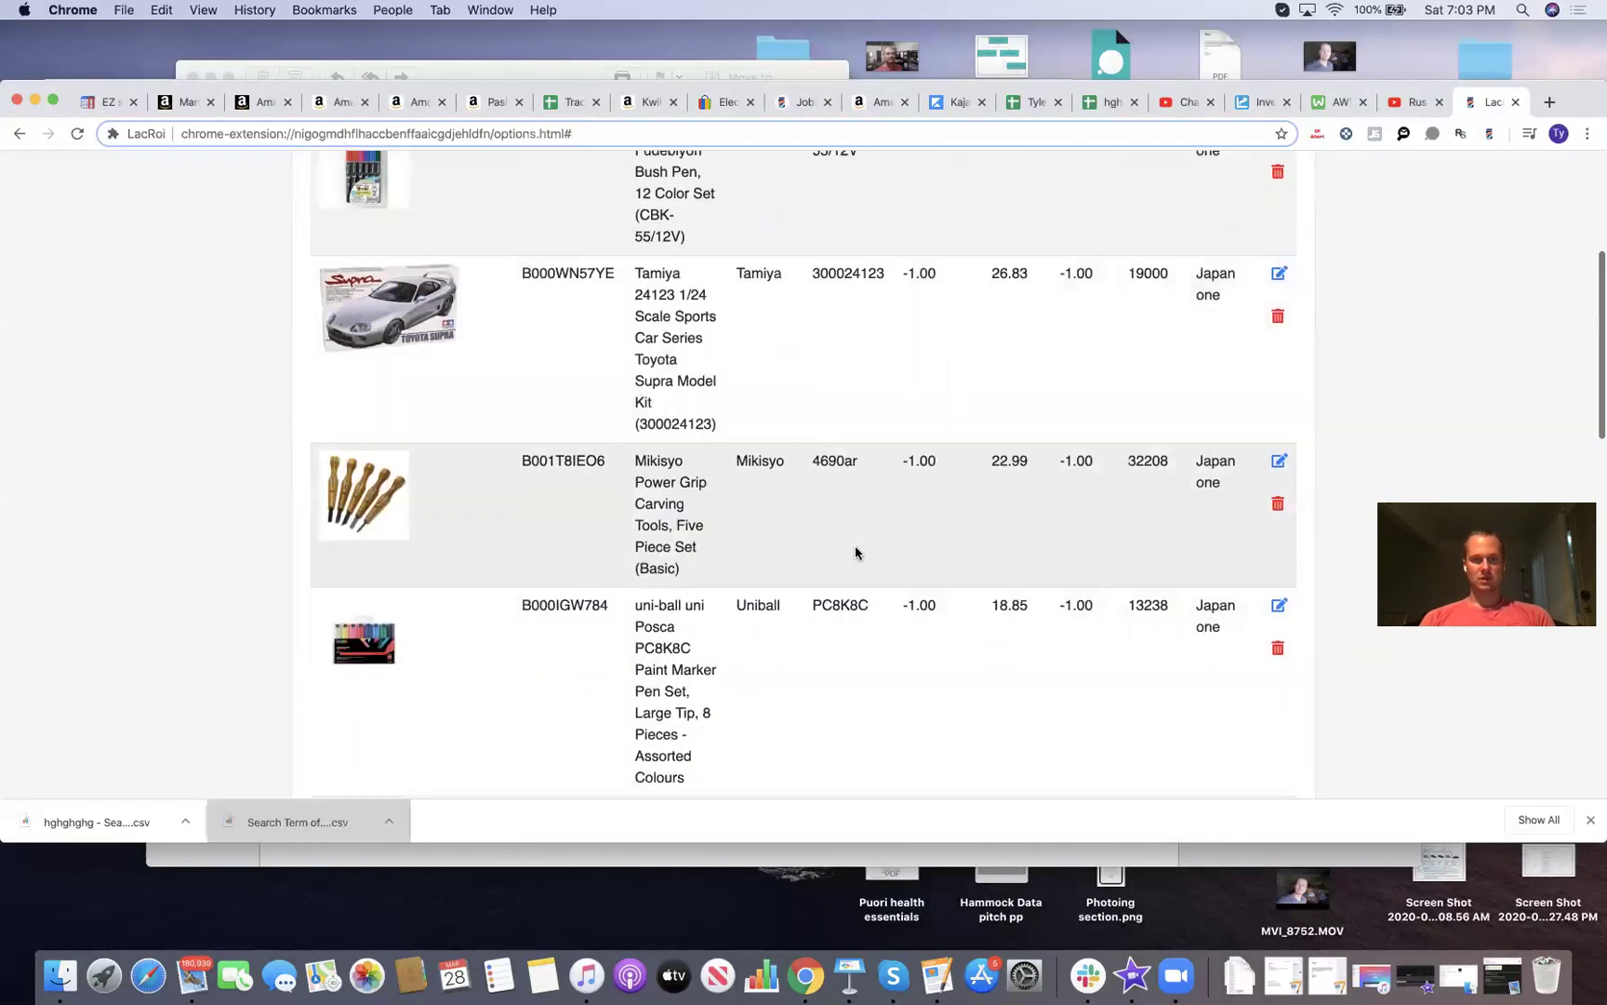
pyautogui.scroll(-7, 830, 501)
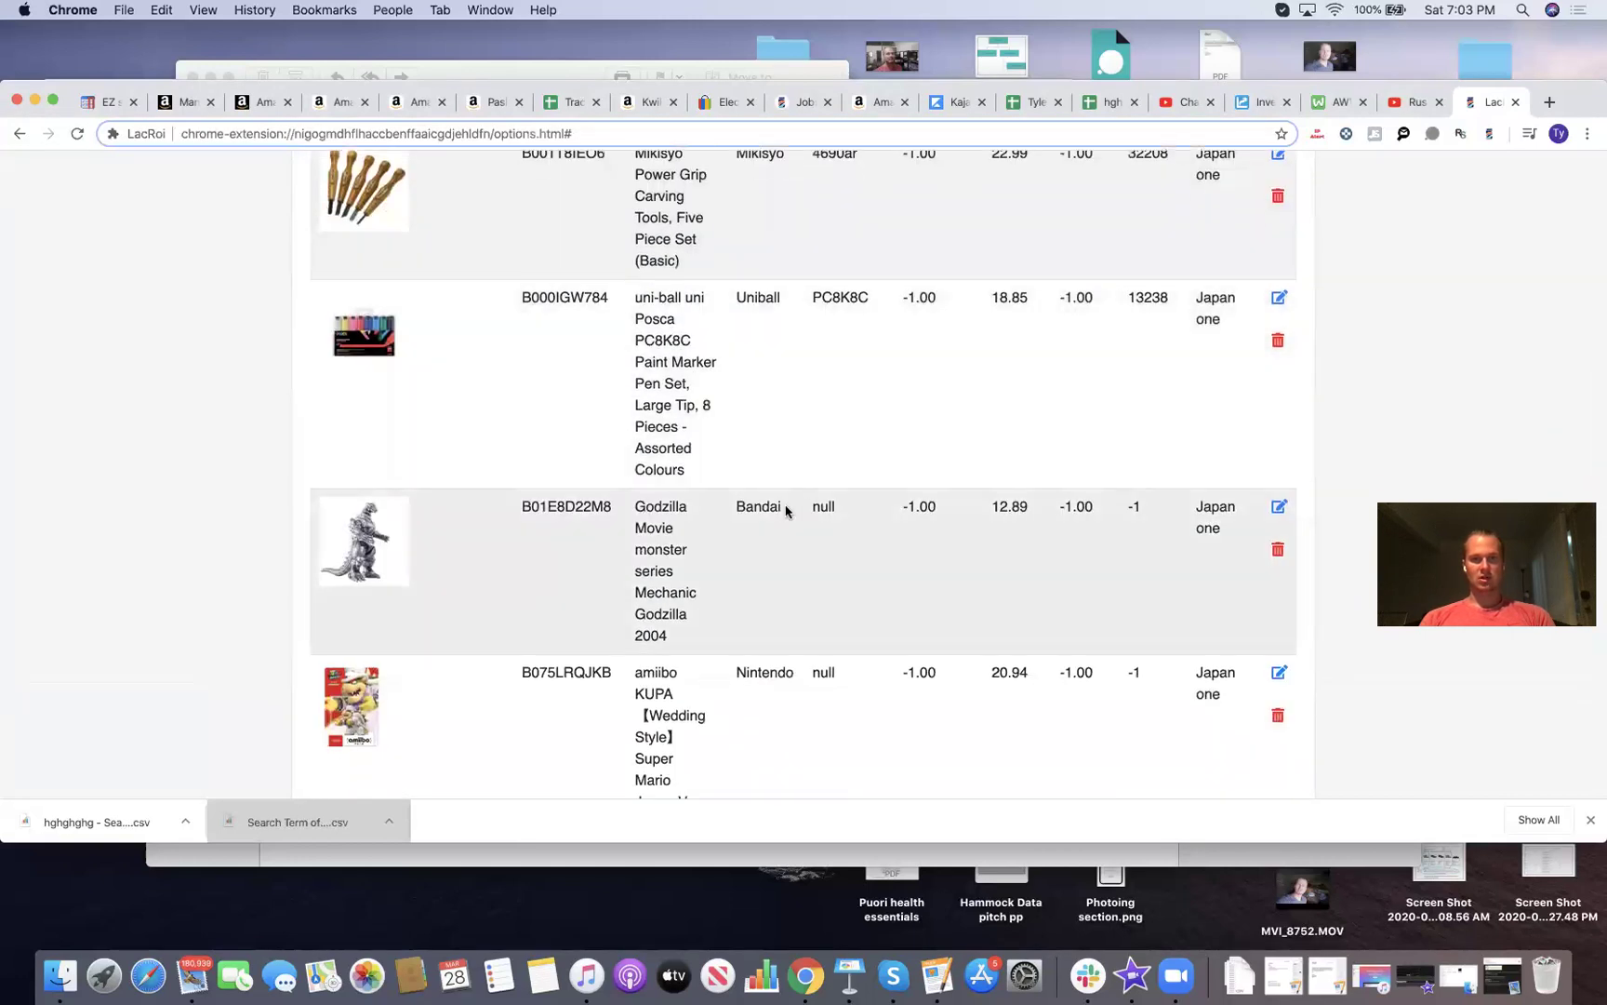
# - Paste the Godzilla product title into its empty Model field and save it
pyautogui.moveTo(646, 544); pyautogui.dragTo(736, 640)
pyautogui.press('super+c')
pyautogui.click(638, 503)
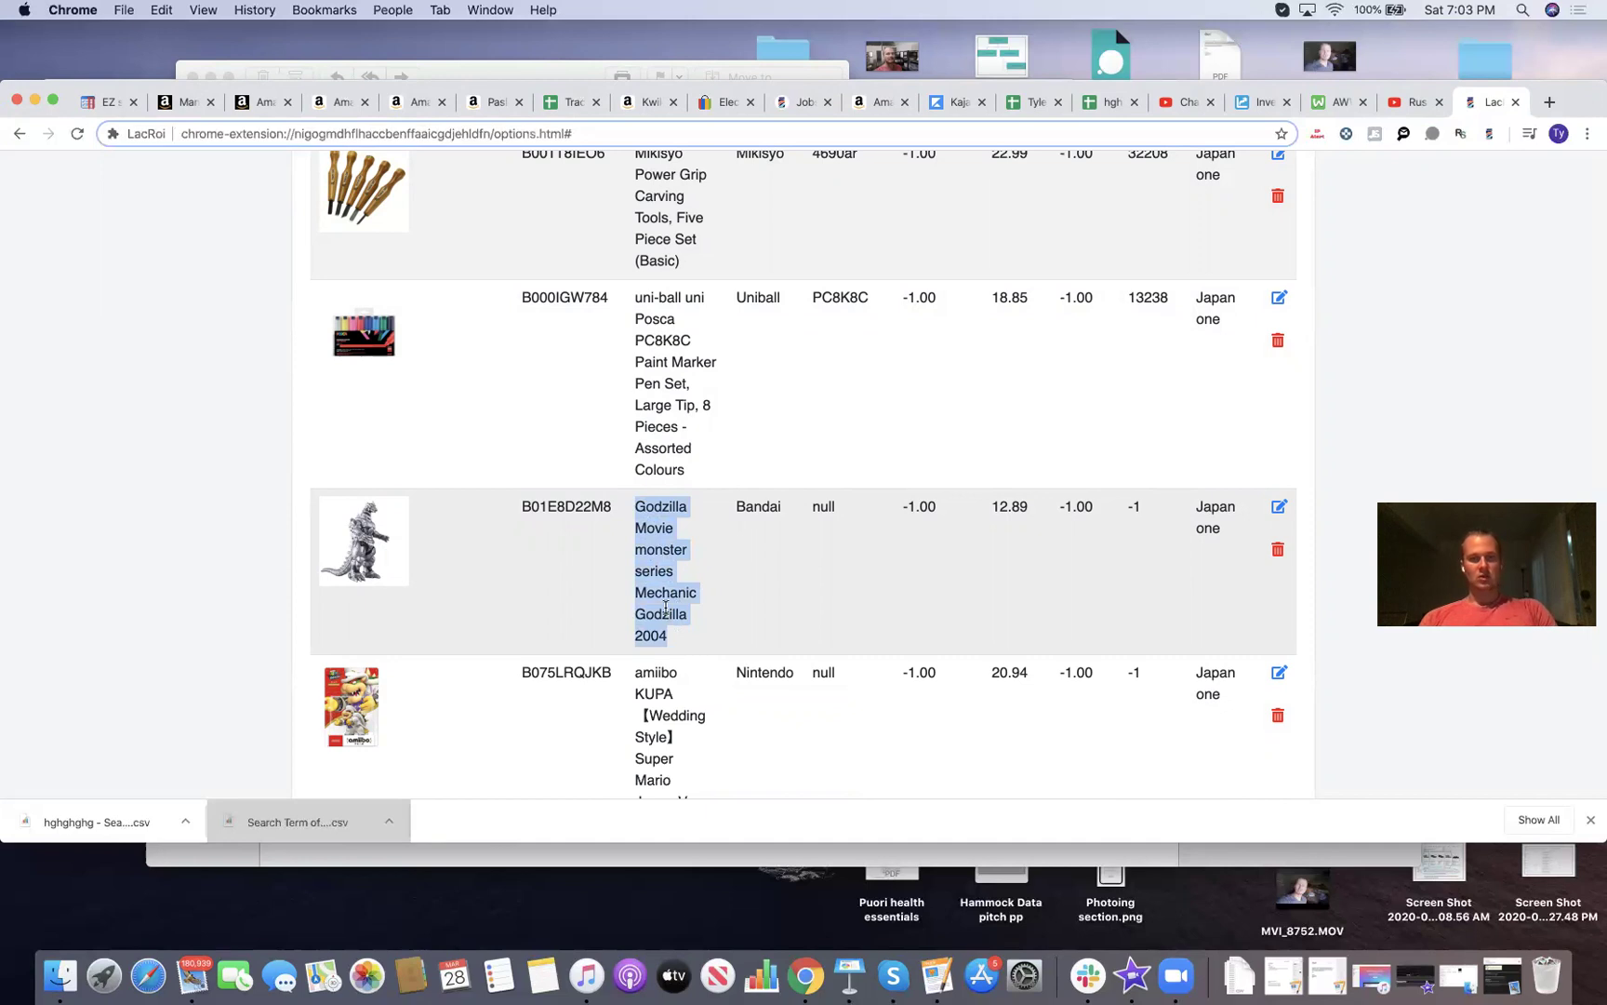
pyautogui.click(1278, 509)
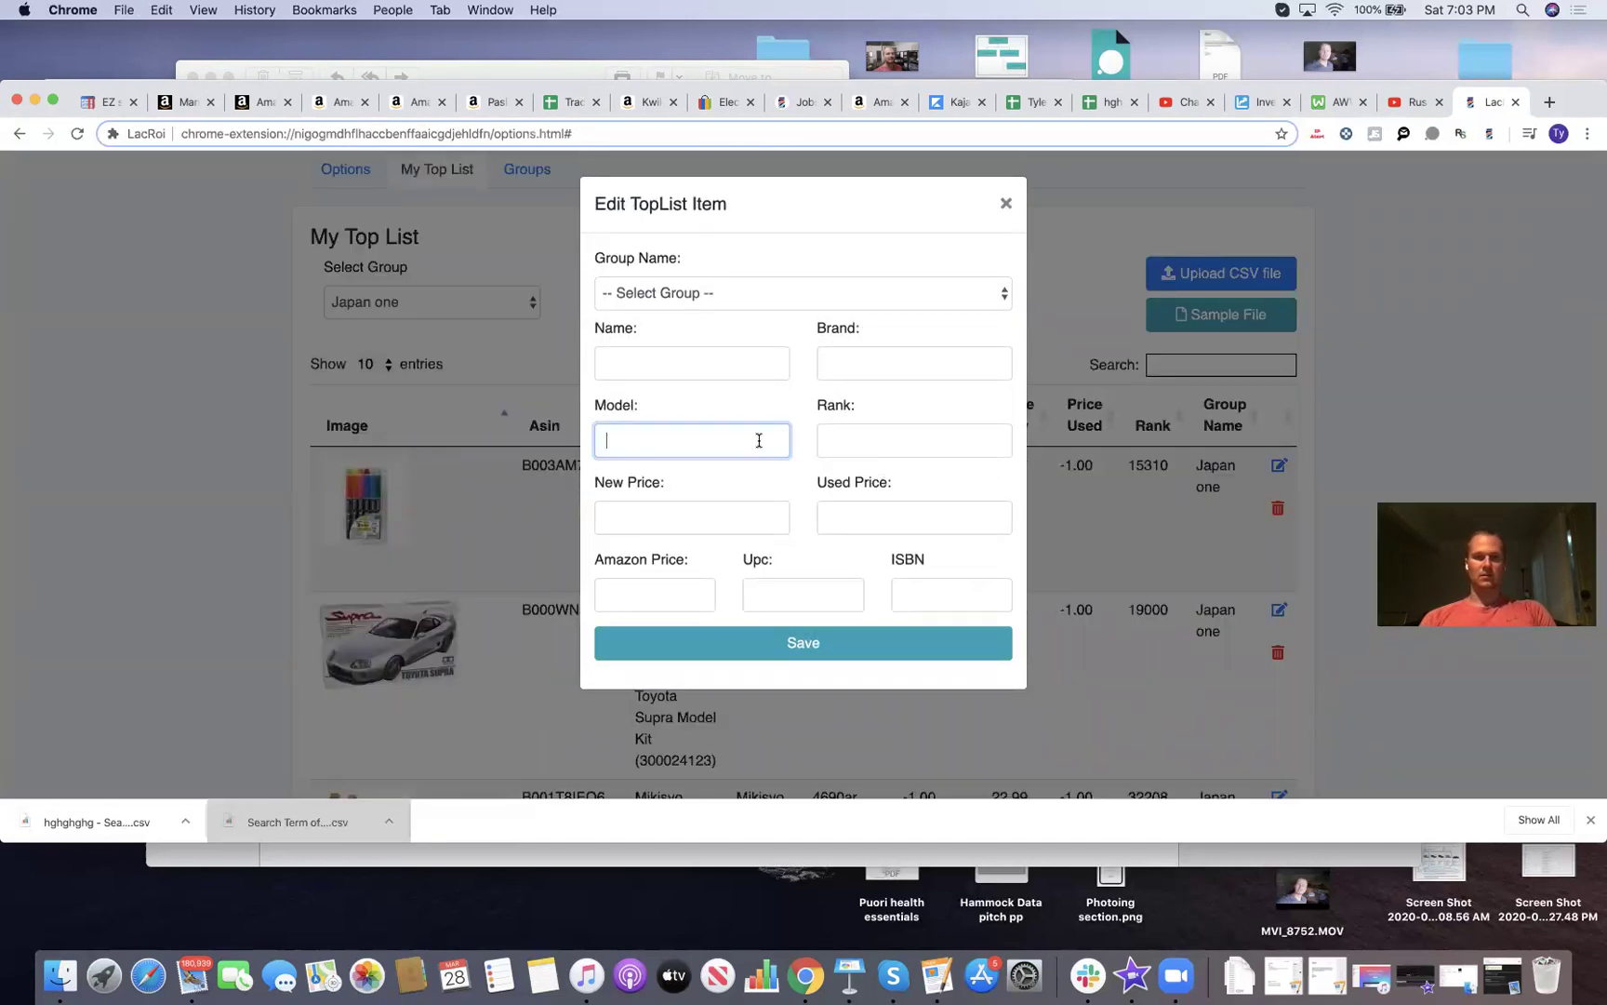
pyautogui.click(759, 440)
pyautogui.press('super+v')
pyautogui.click(772, 640)
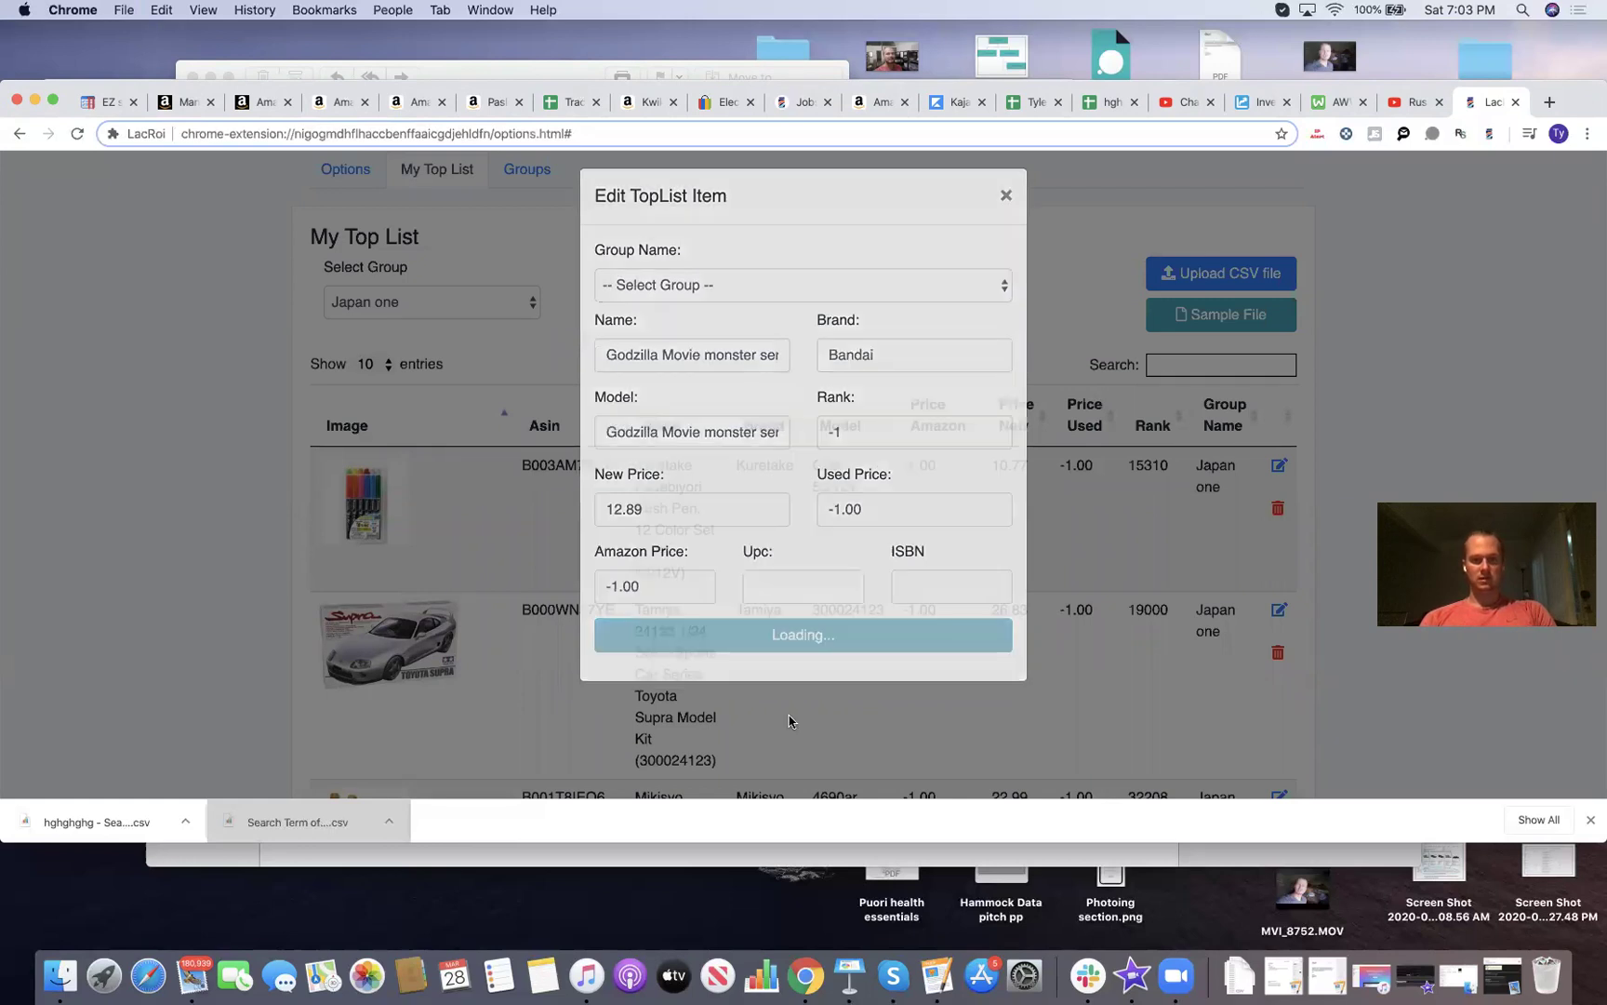
# - Find the Fujifilm Instax Mini Rainbow Instant Film item and resave its details unchanged
pyautogui.scroll(-3, 789, 721)
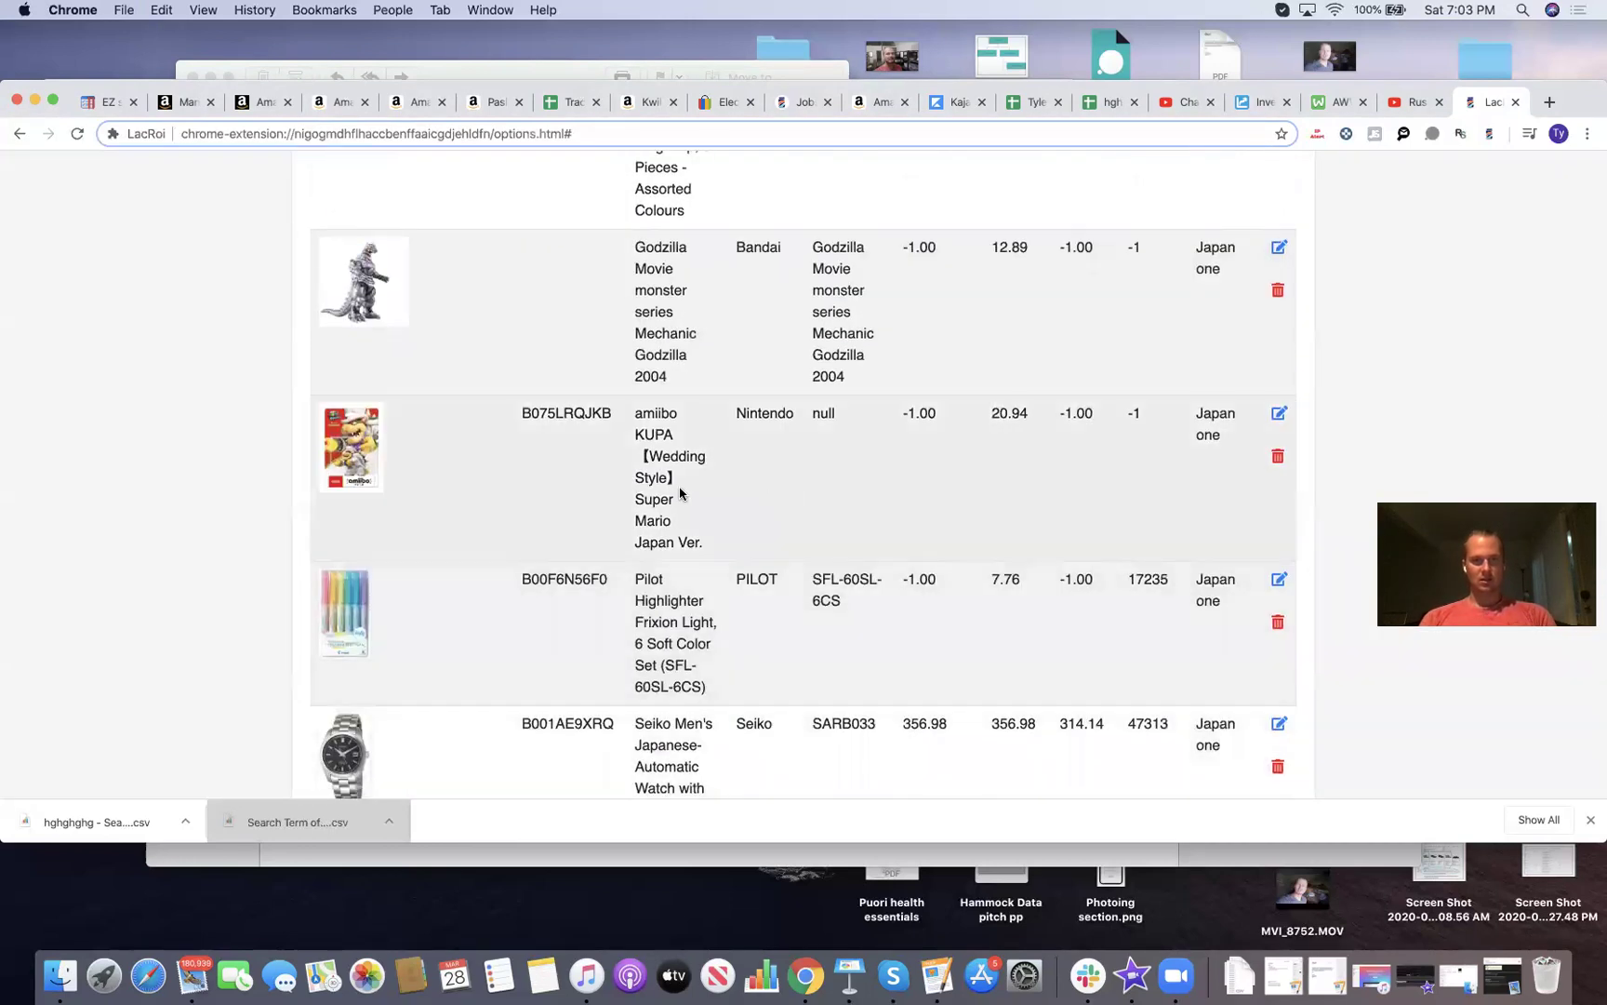
pyautogui.scroll(-5, 738, 507)
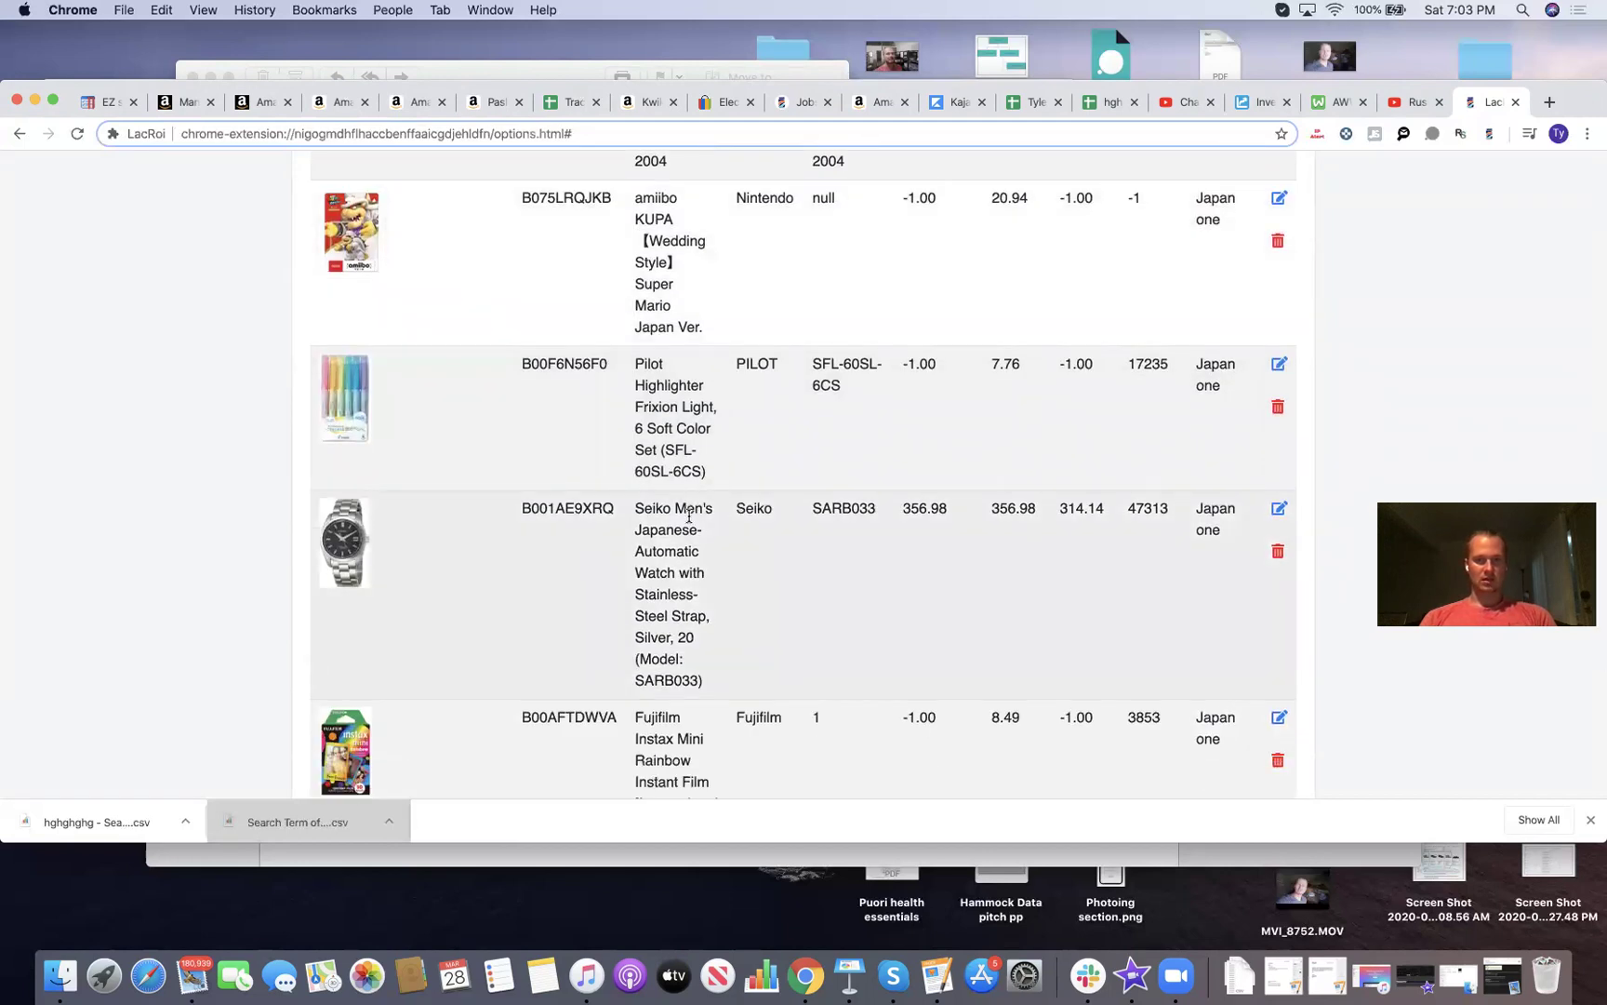
pyautogui.scroll(-1, 676, 556)
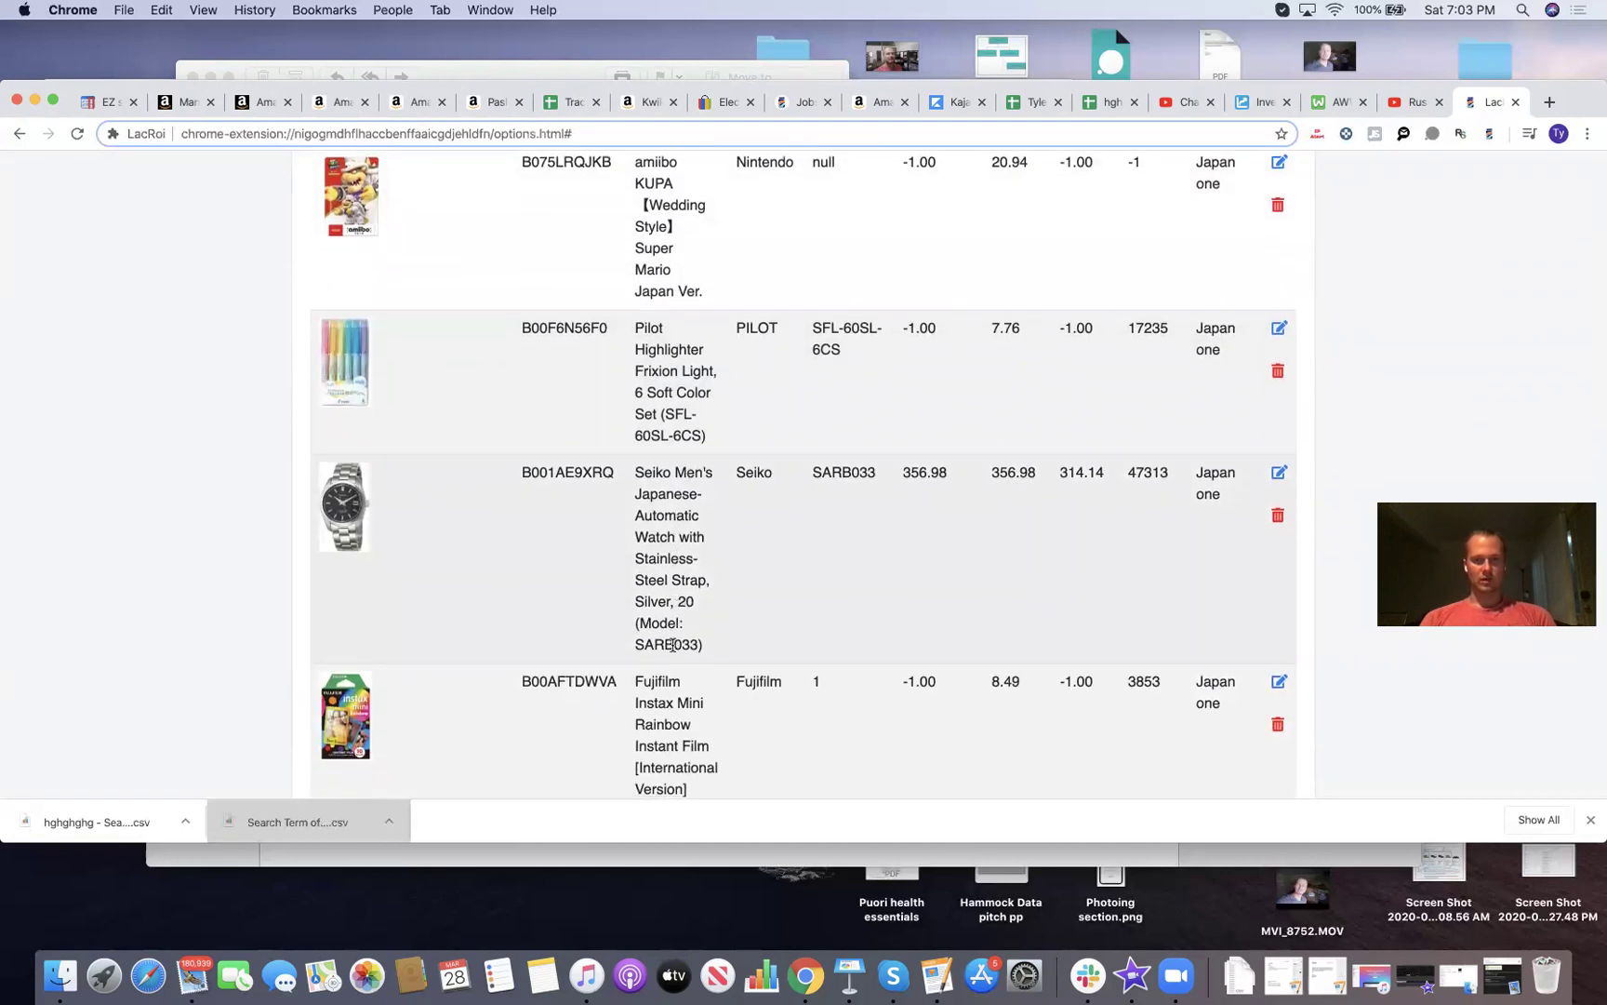
pyautogui.scroll(-5, 713, 561)
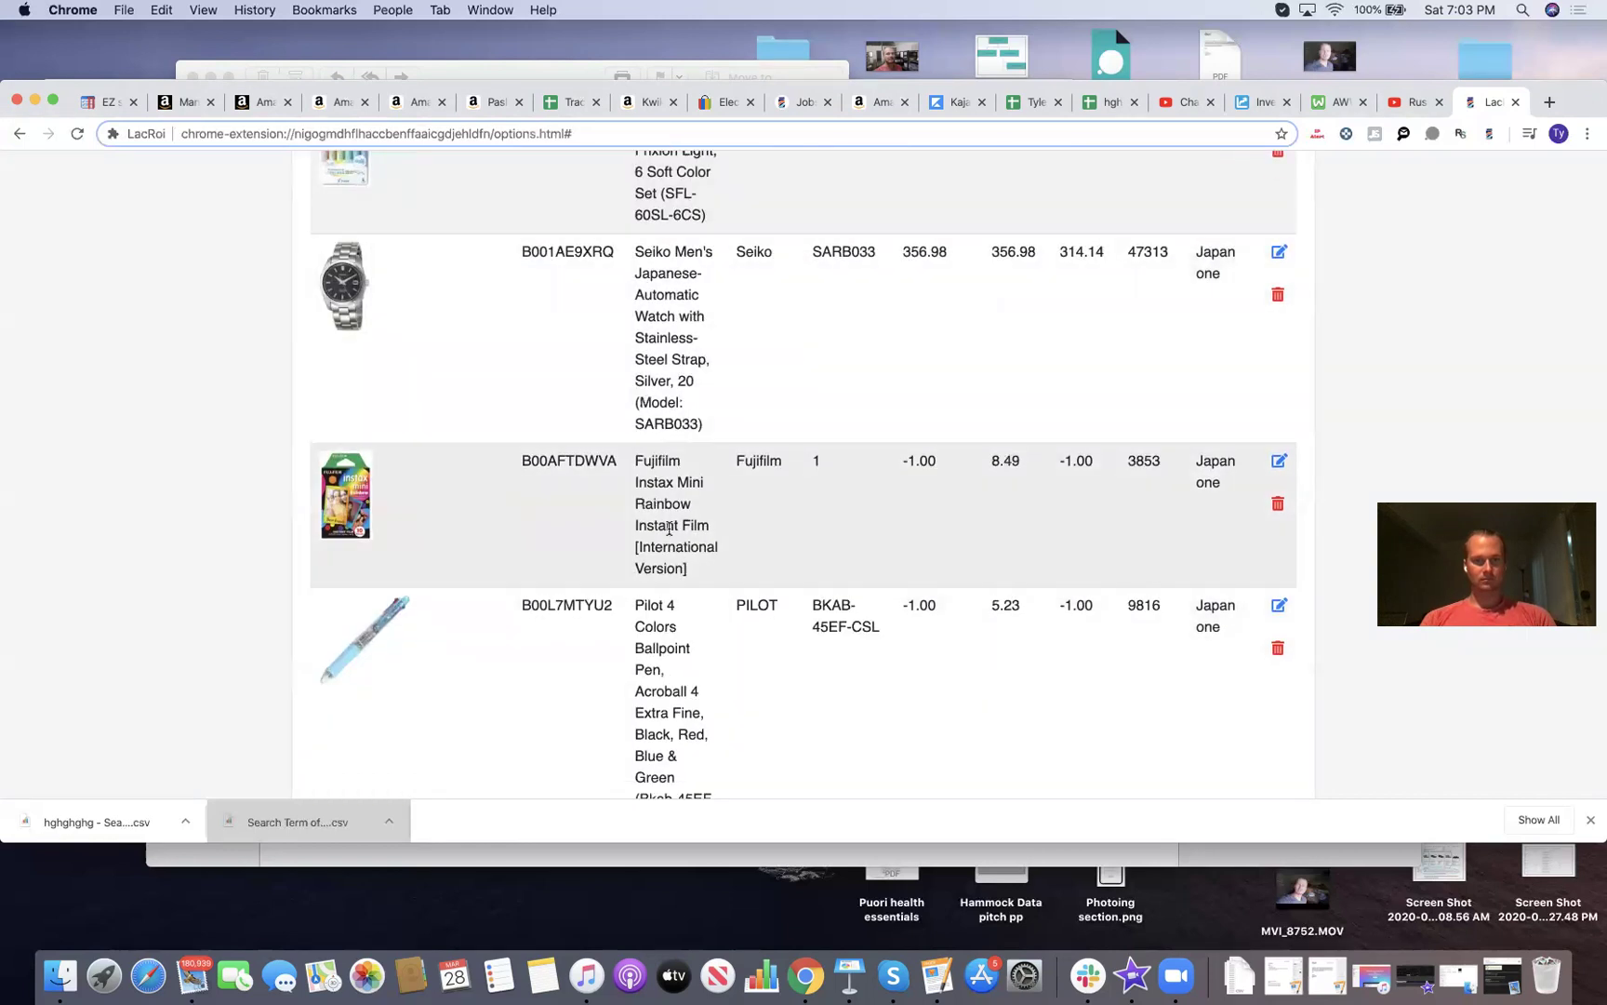
pyautogui.moveTo(662, 498); pyautogui.dragTo(703, 524)
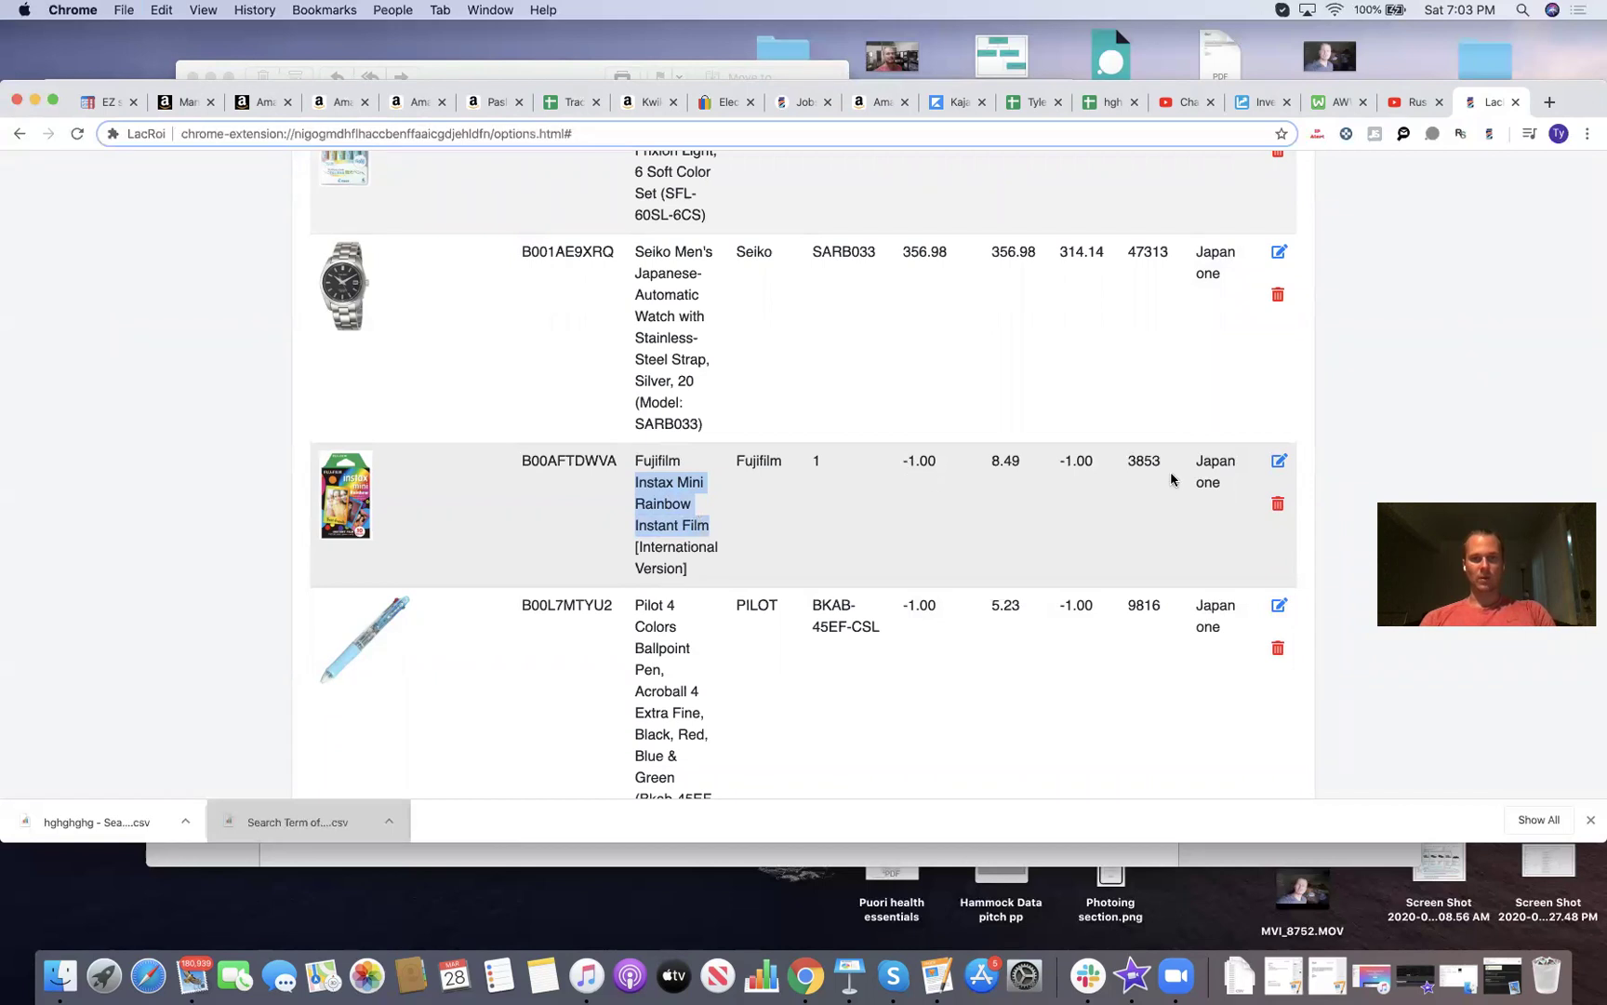
pyautogui.click(1276, 464)
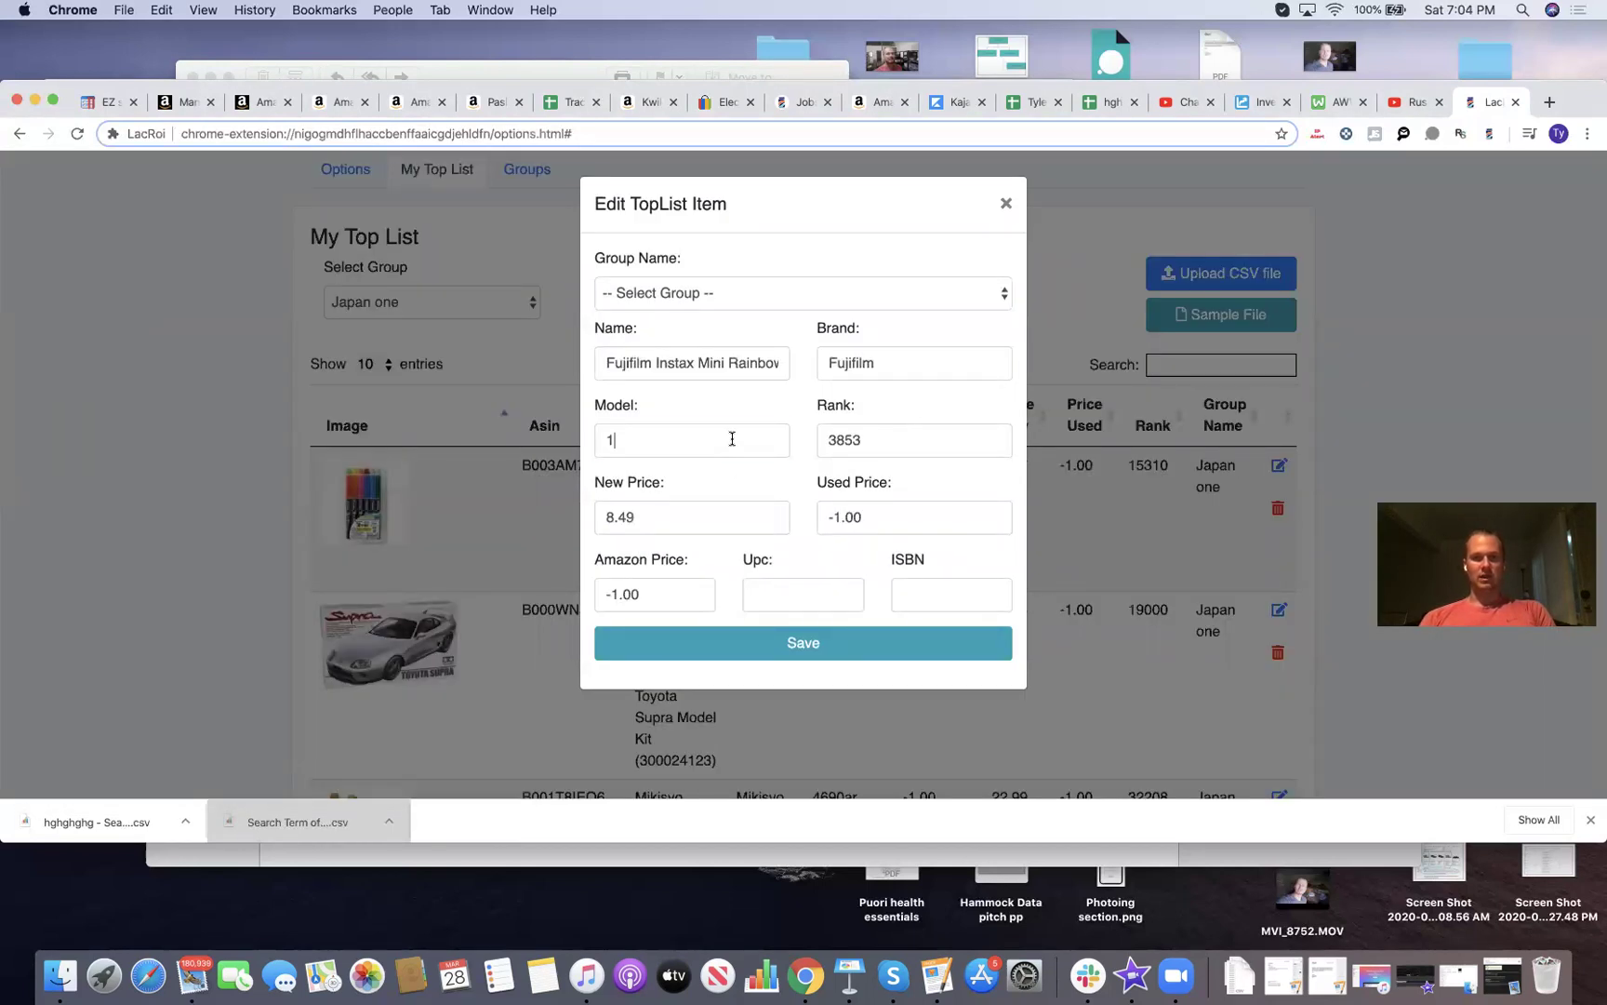
pyautogui.click(732, 438)
pyautogui.click(754, 643)
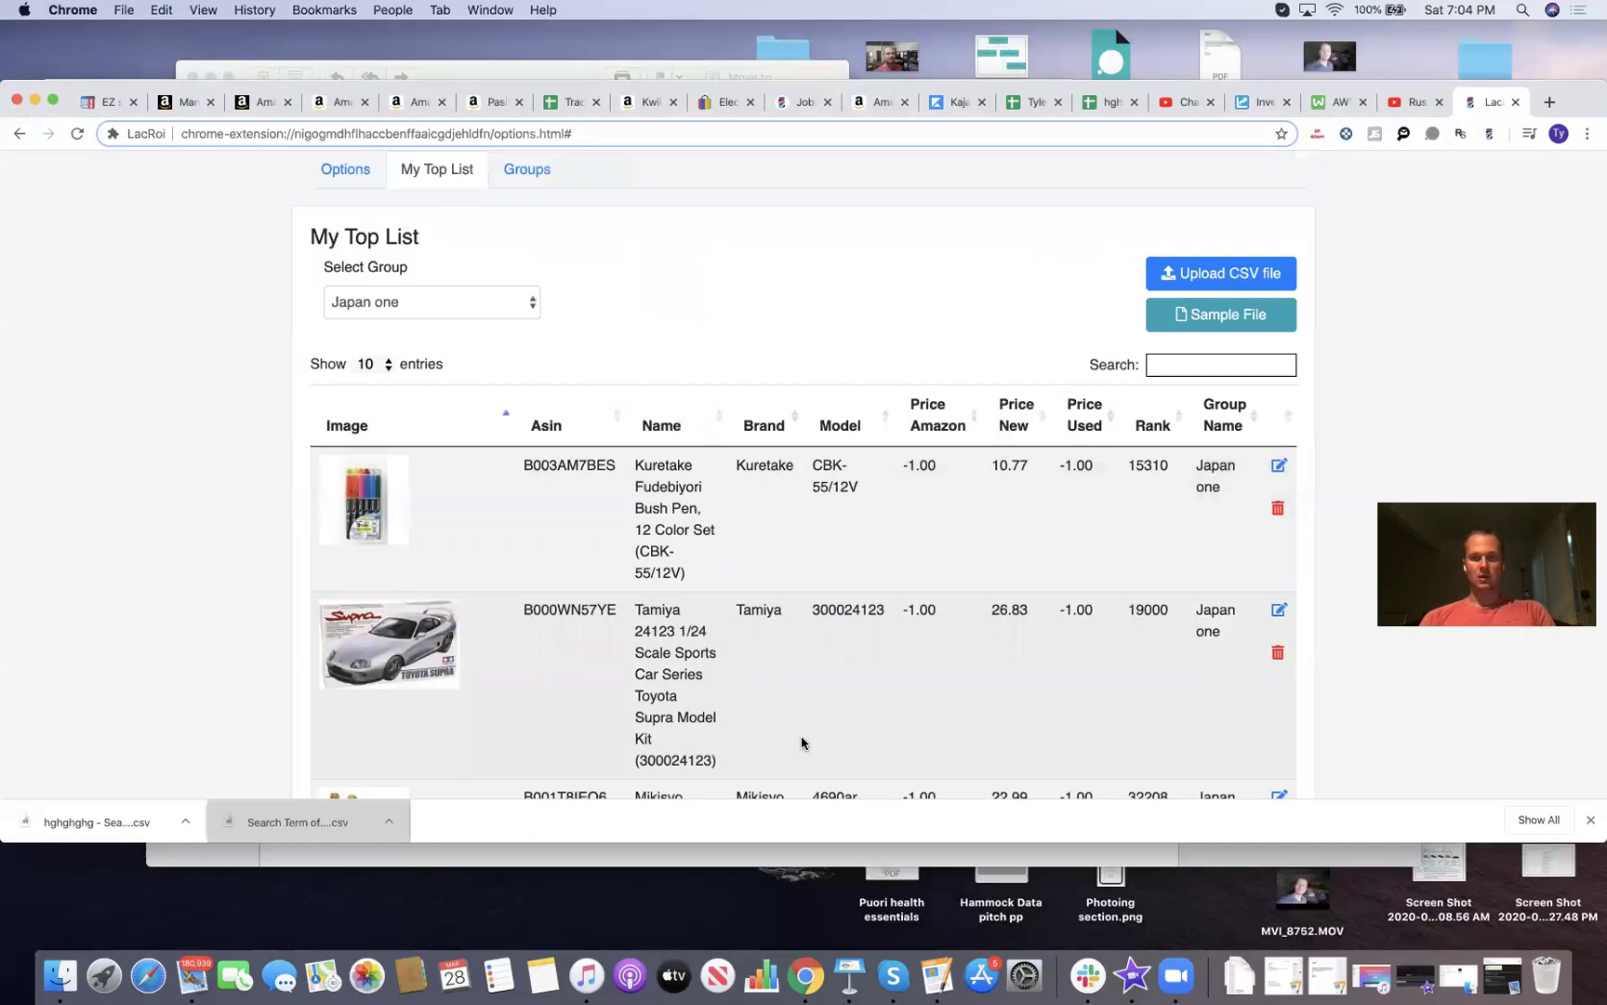
pyautogui.scroll(-5, 801, 735)
pyautogui.scroll(5, 809, 670)
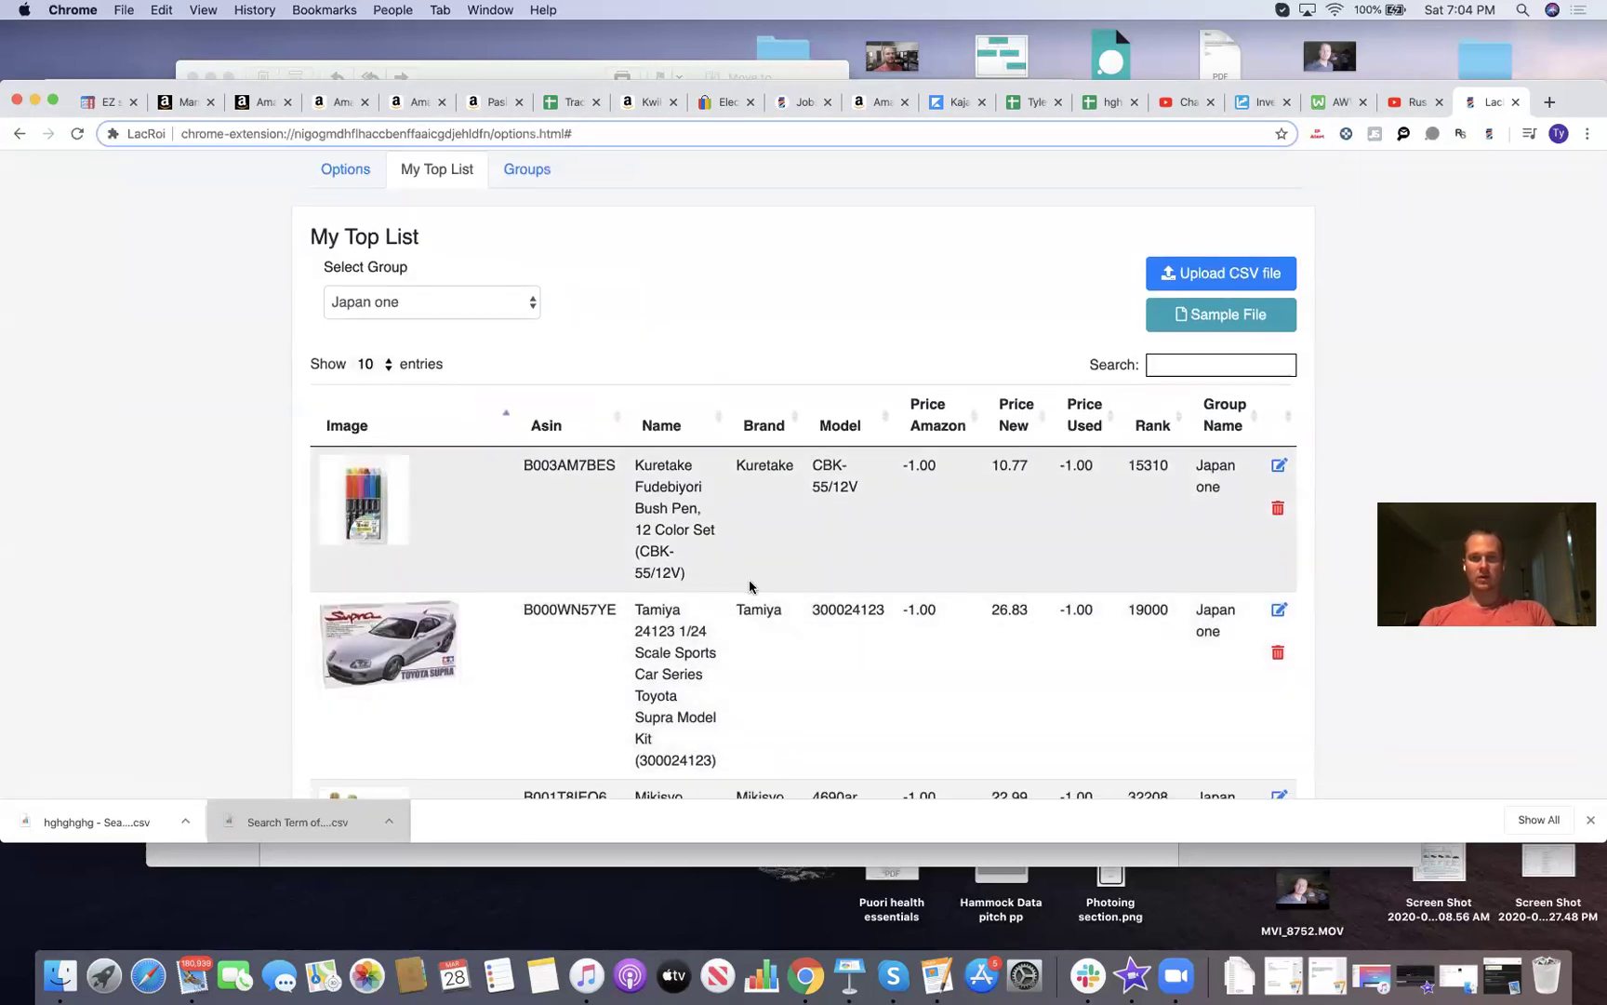
# - On the eBay tab, show the Japan one top list in the LacROI popup and its '...' actions
pyautogui.click(728, 102)
pyautogui.click(1489, 132)
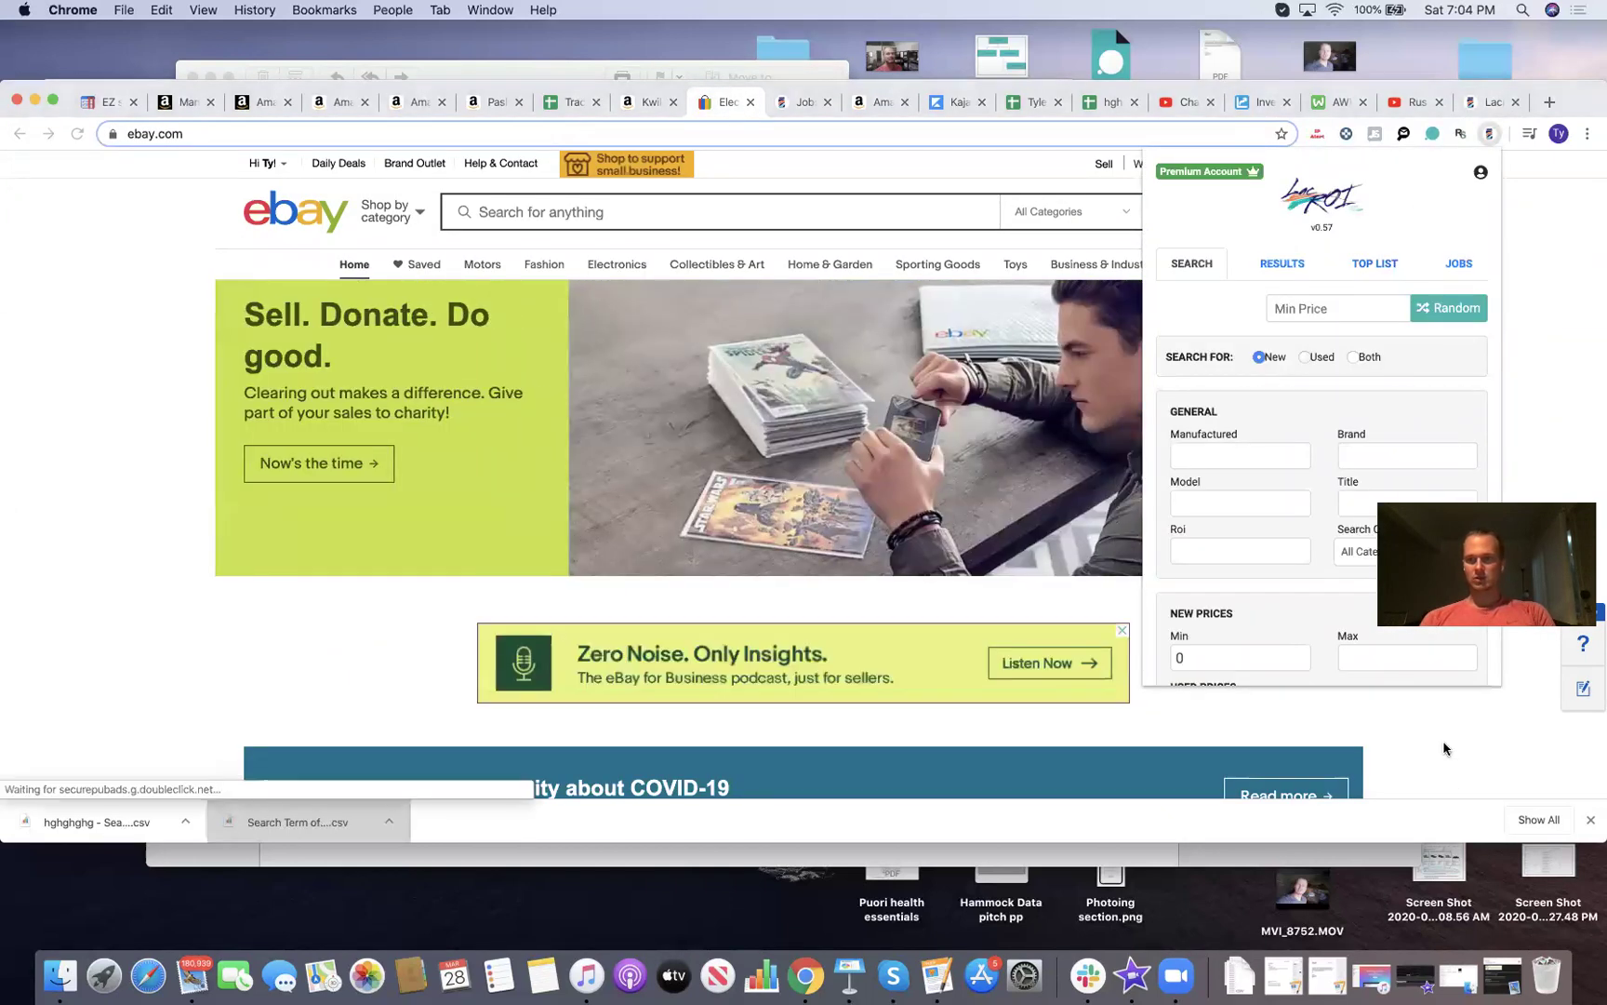
pyautogui.click(1366, 268)
pyautogui.click(1316, 377)
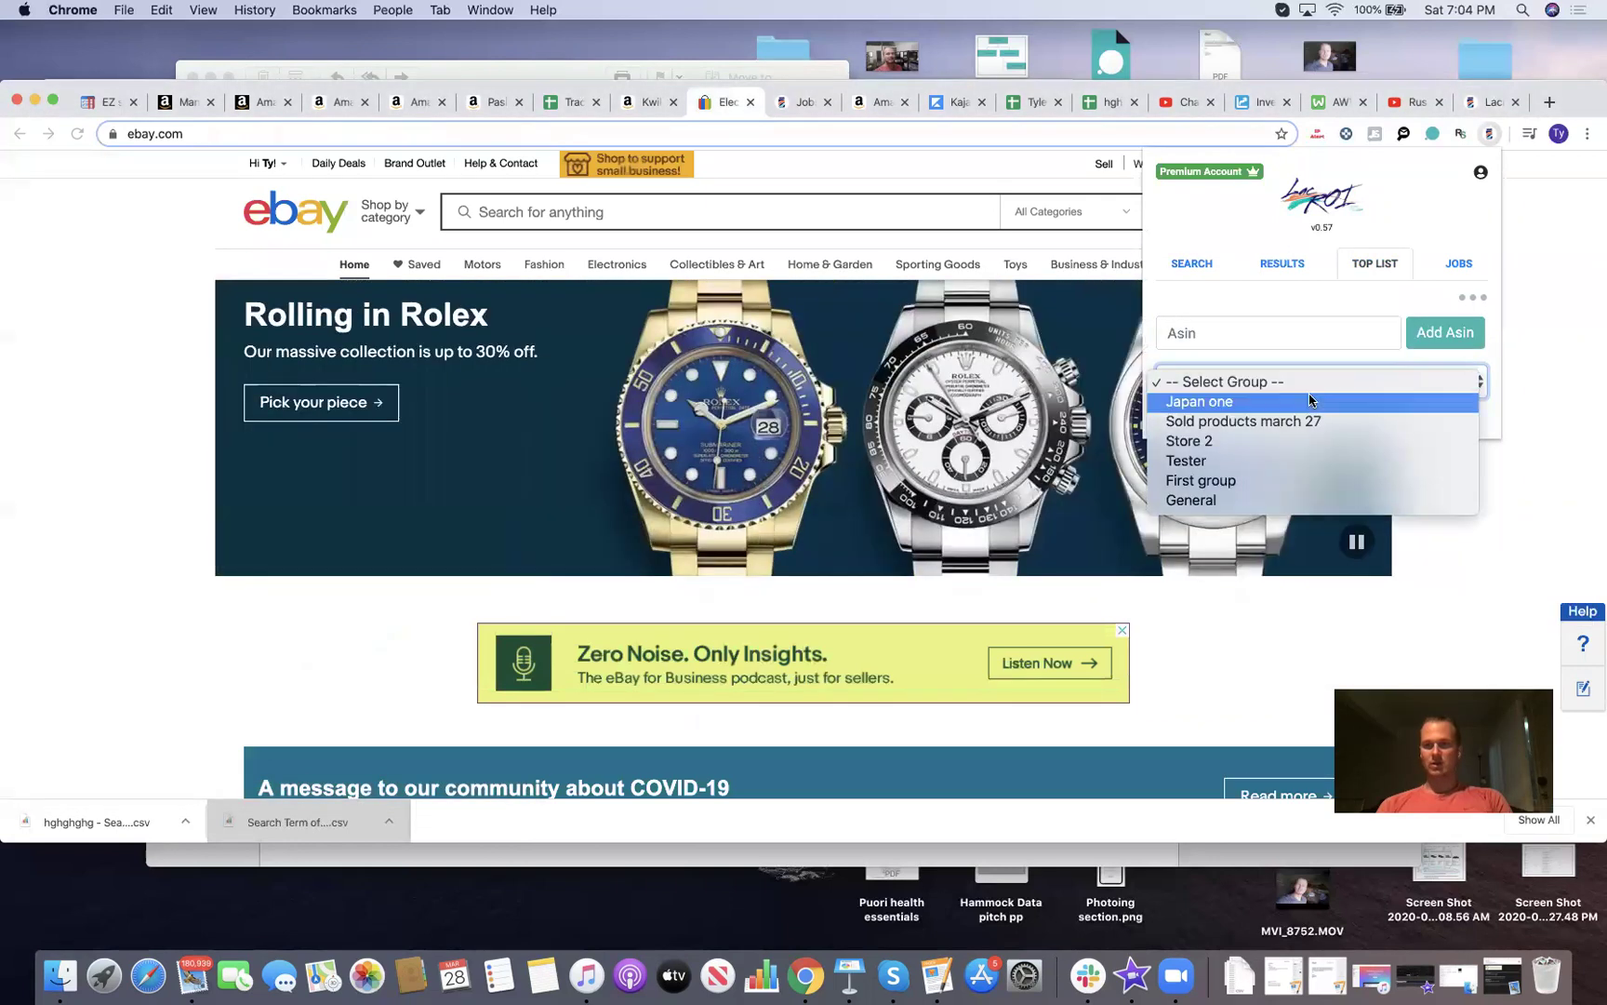
pyautogui.click(1310, 399)
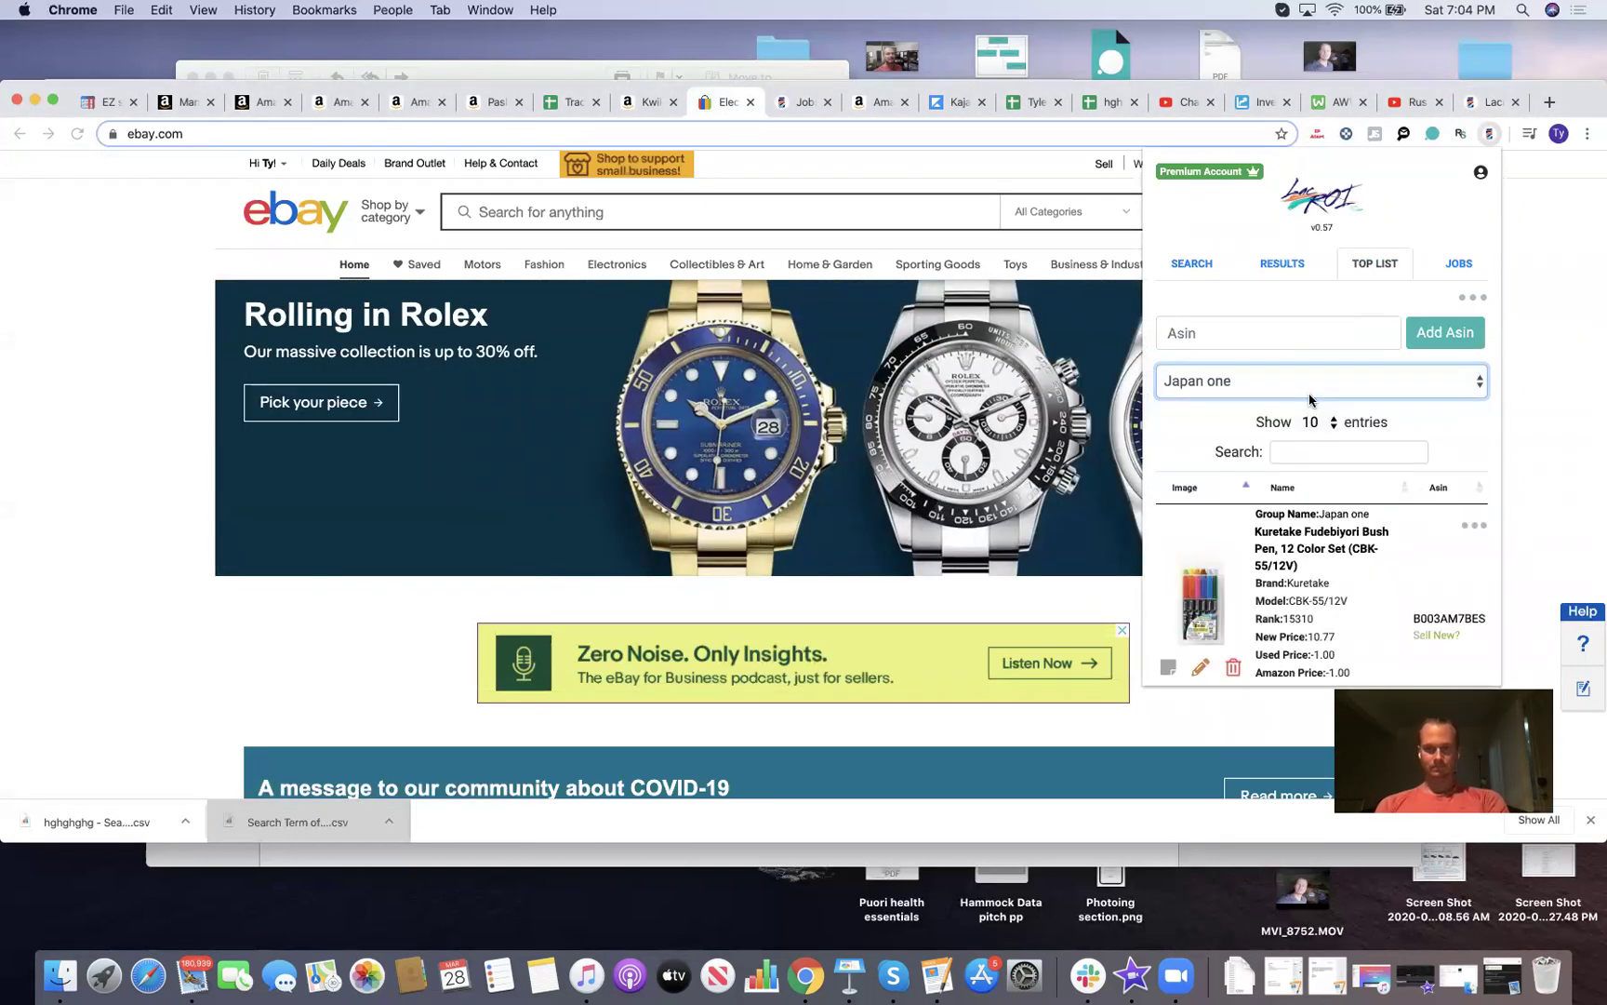
pyautogui.scroll(-2, 1313, 465)
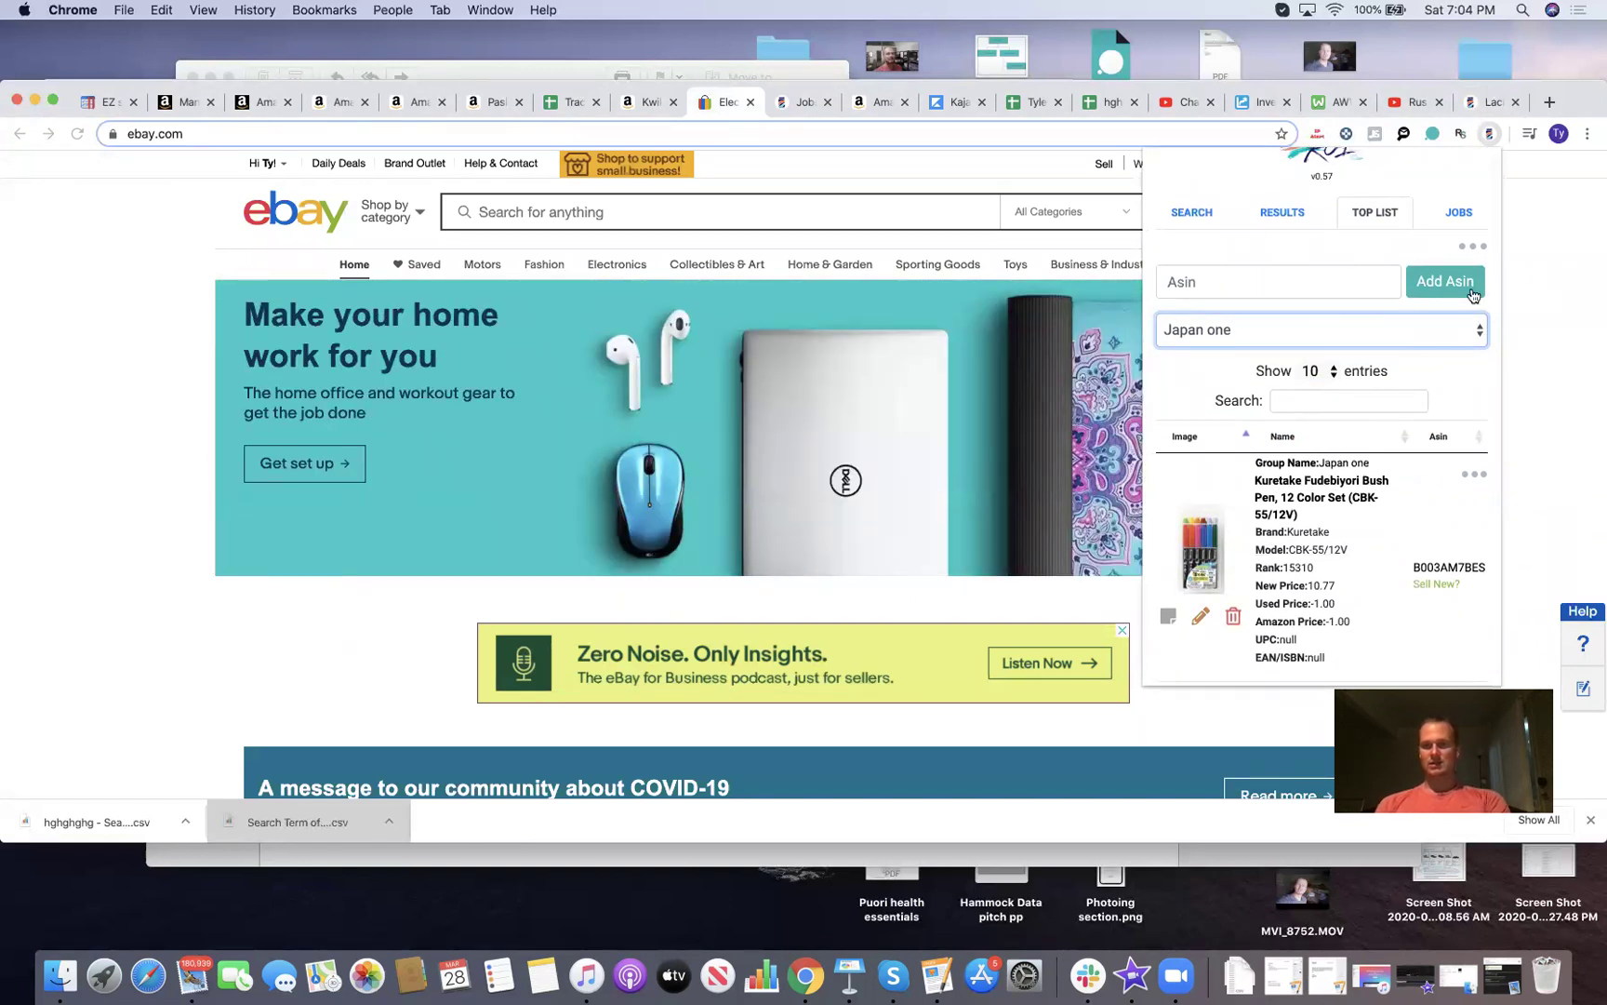
pyautogui.click(1470, 248)
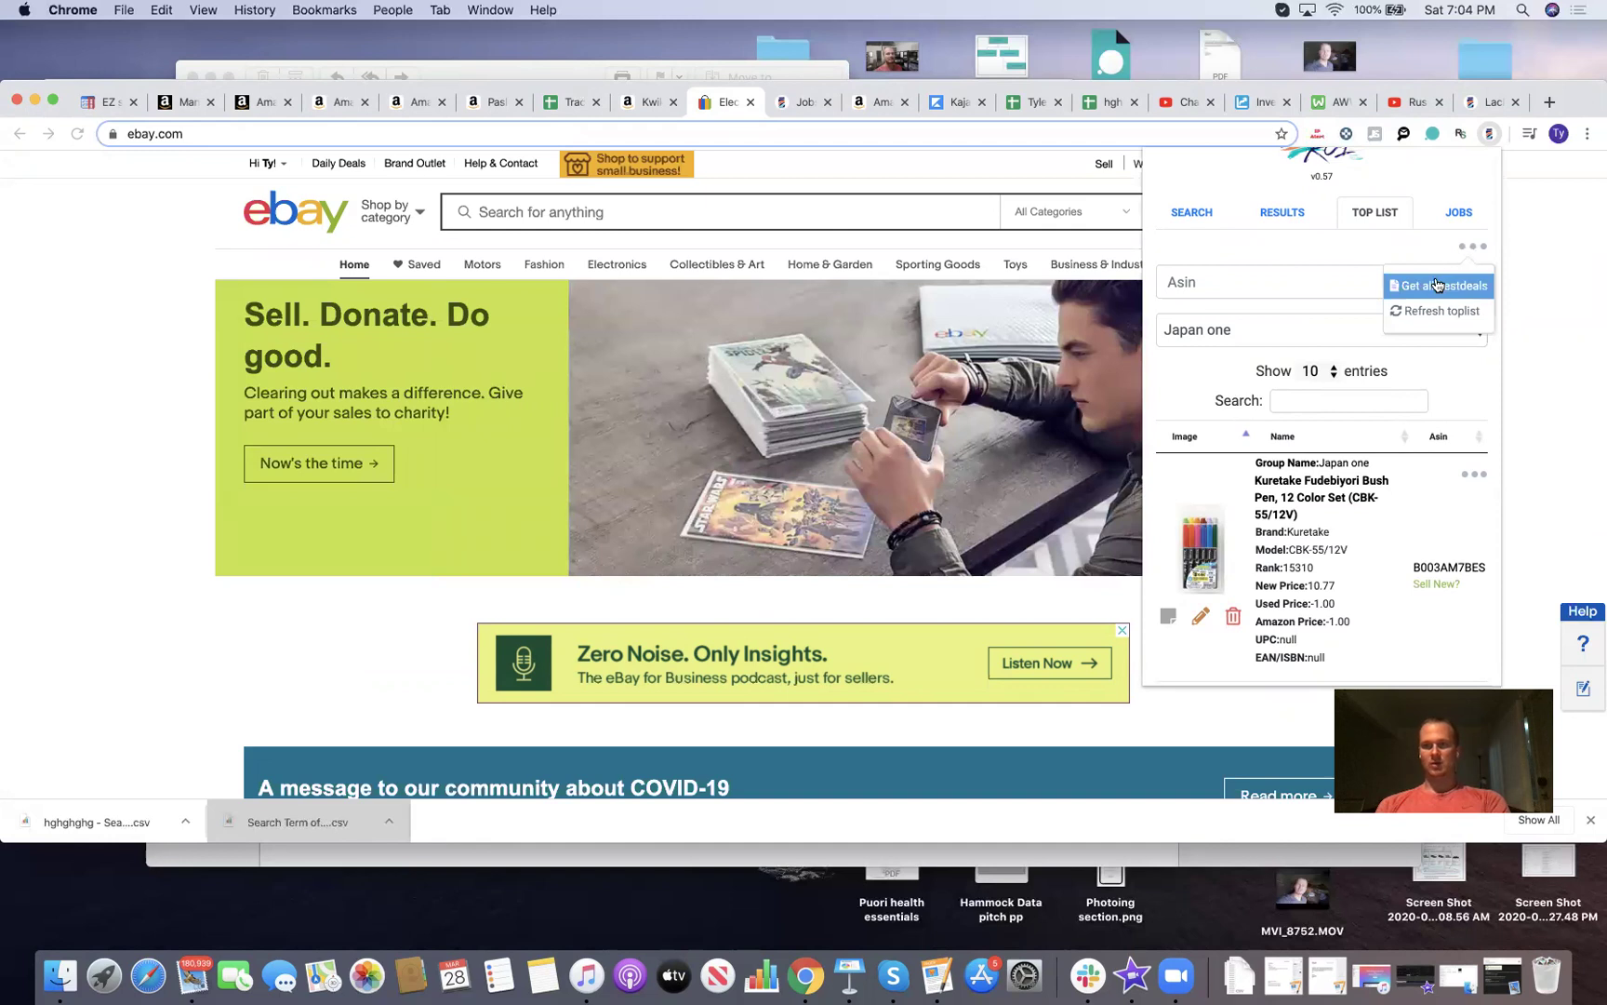
# - Run Get all bestdeals for Japan one and expand Products Ebay Jobs listing jobs 111 and 105
pyautogui.click(1437, 285)
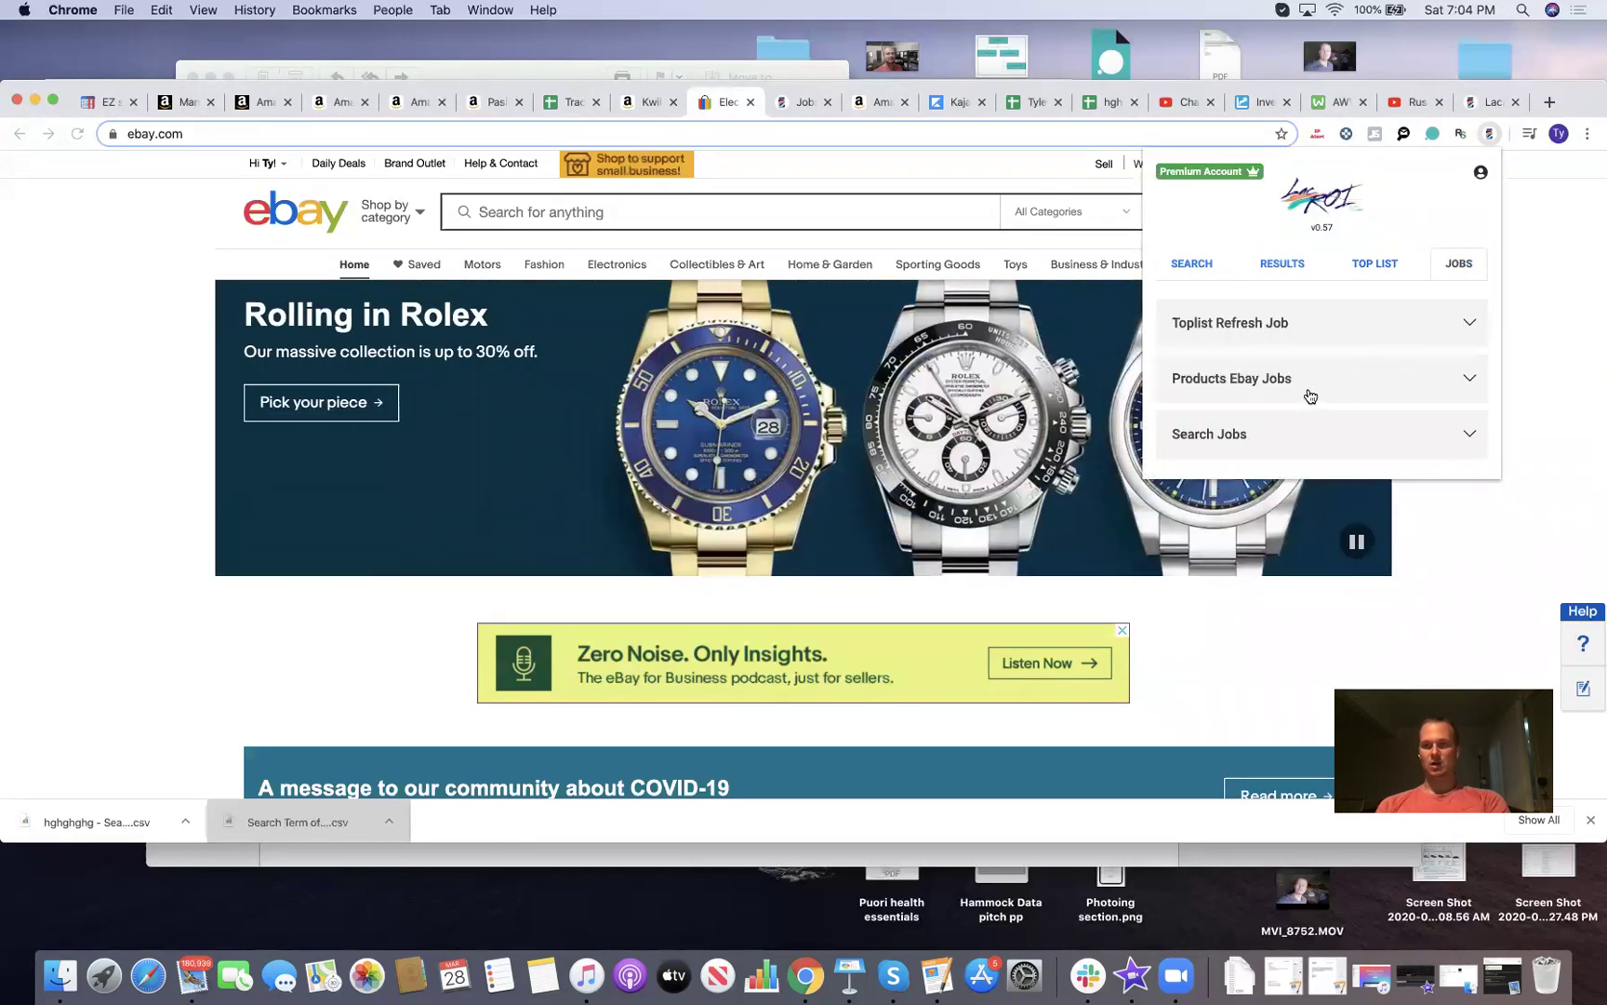
pyautogui.click(1310, 389)
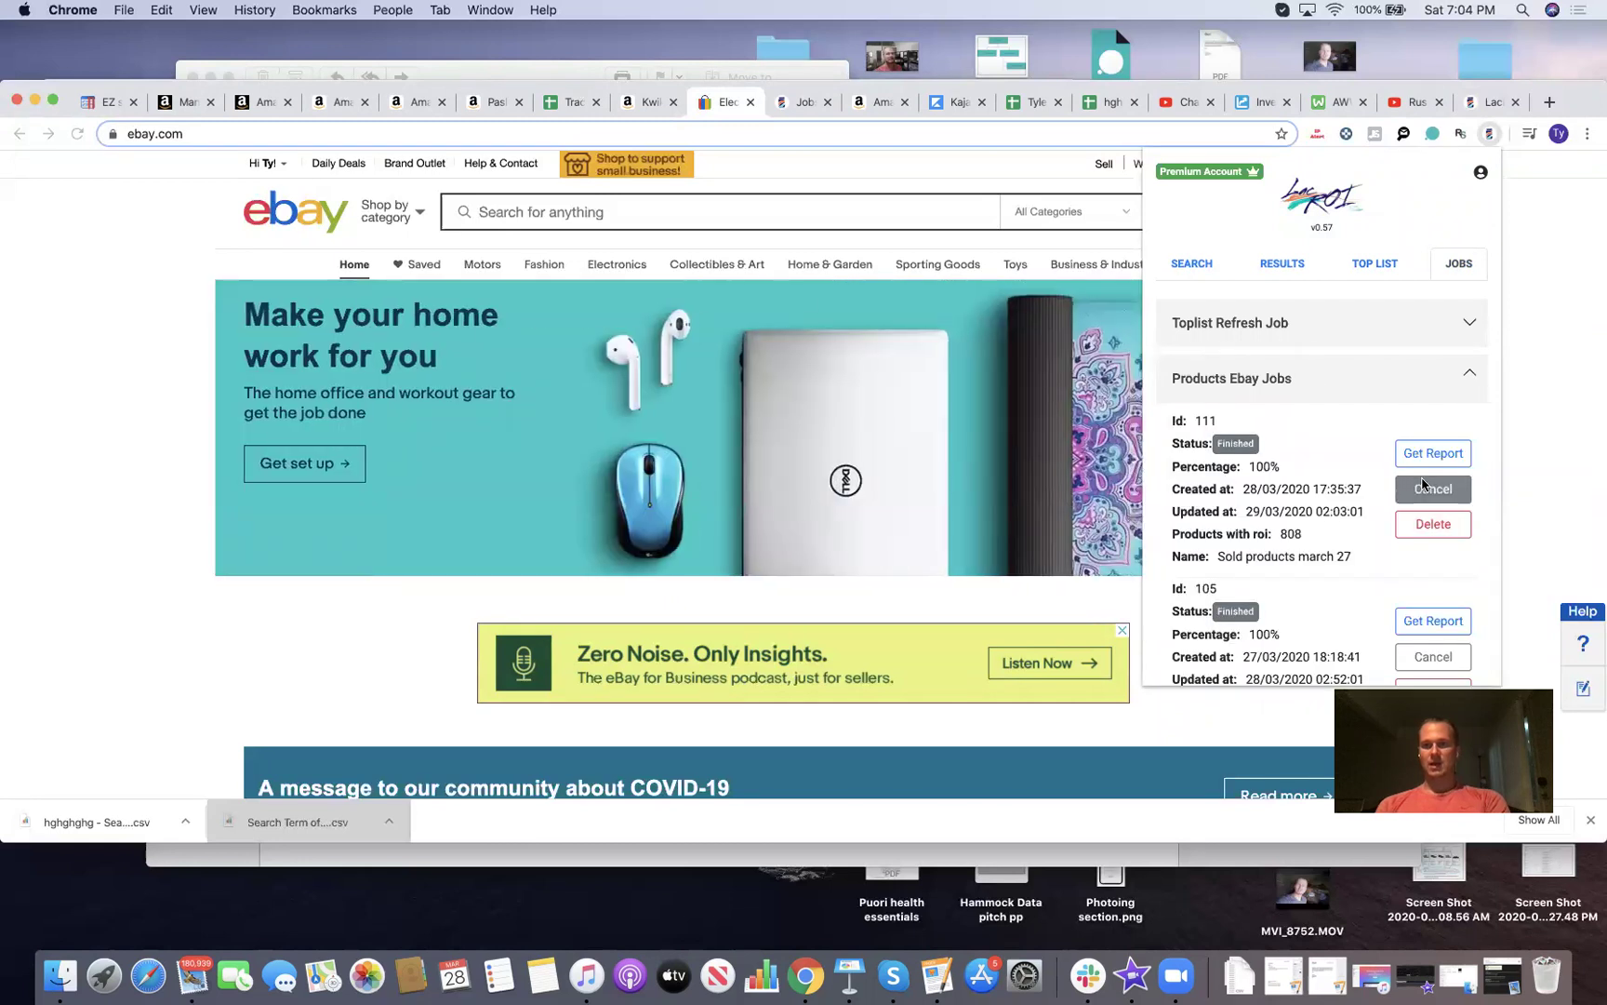